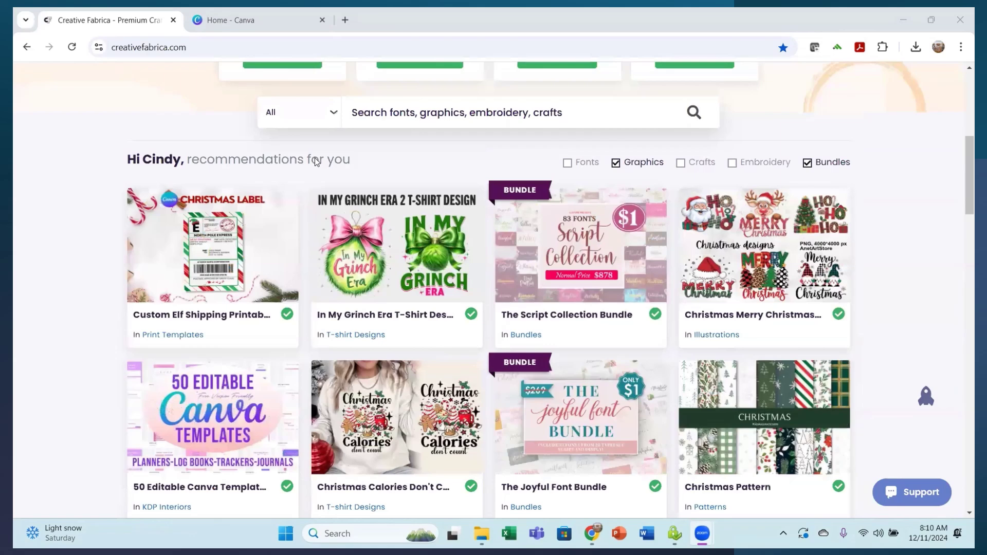
# Examine the recommended graphics and bundles on the Creative Fabrica home page for Christmas designs.
pyautogui.scroll(-4, 318, 160)
pyautogui.scroll(-5, 426, 252)
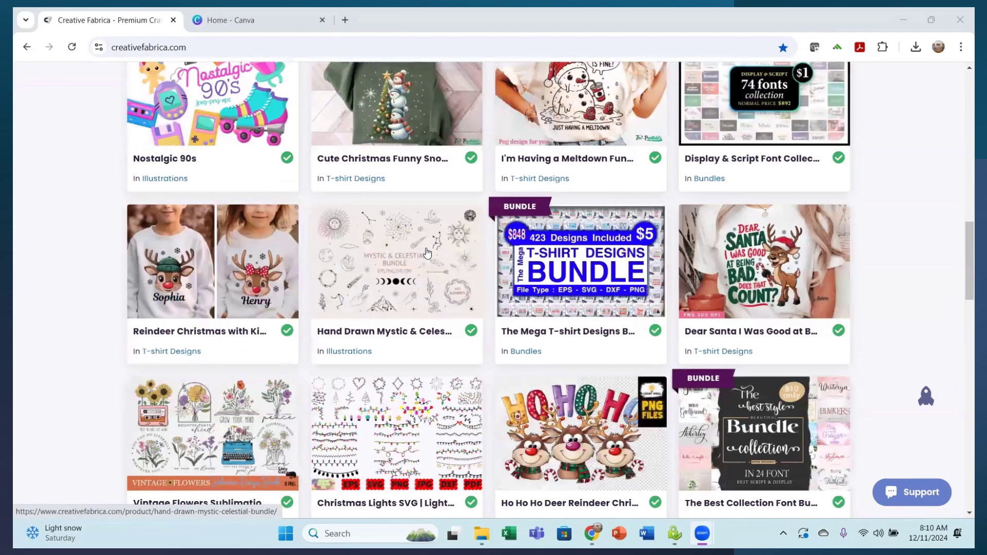
pyautogui.scroll(-5, 423, 250)
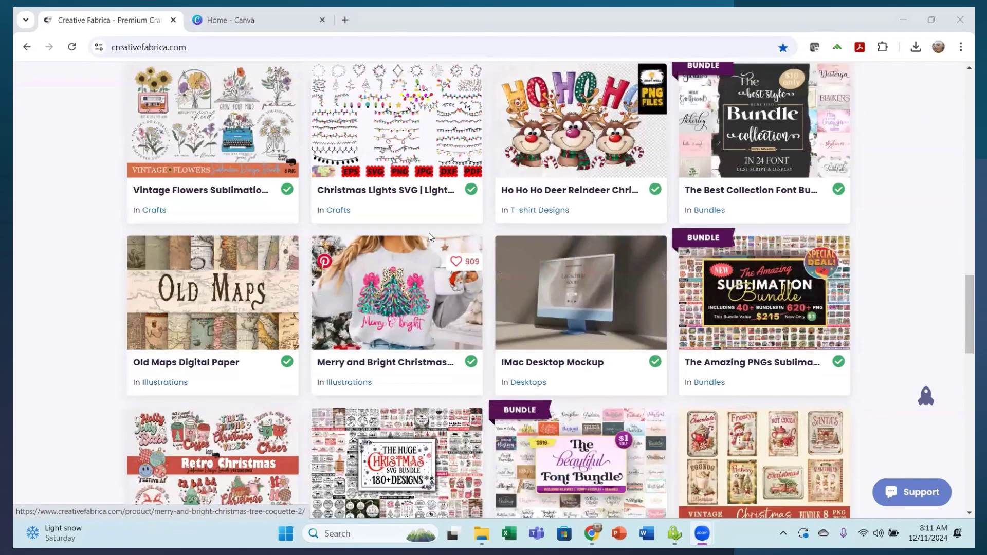
pyautogui.scroll(1, 429, 231)
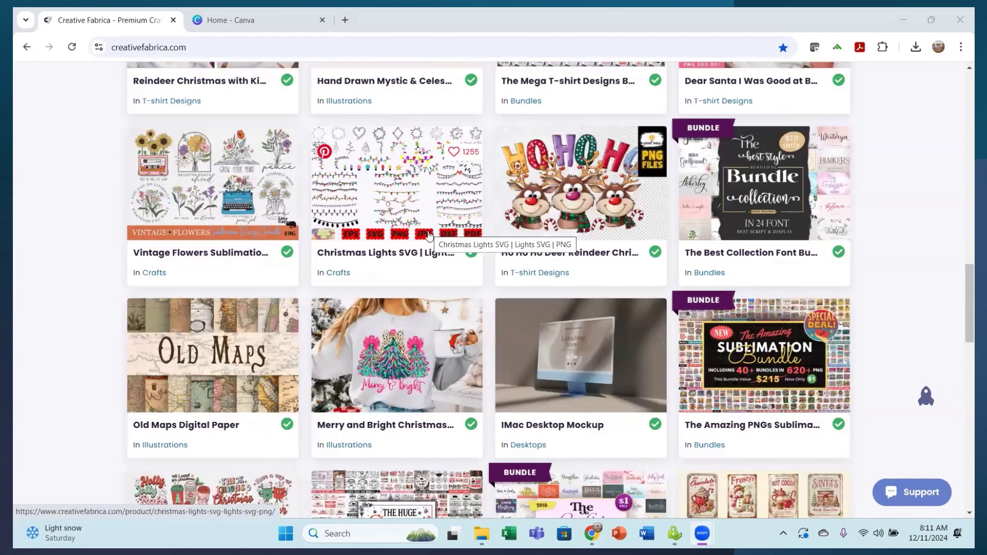
pyautogui.scroll(-2, 548, 251)
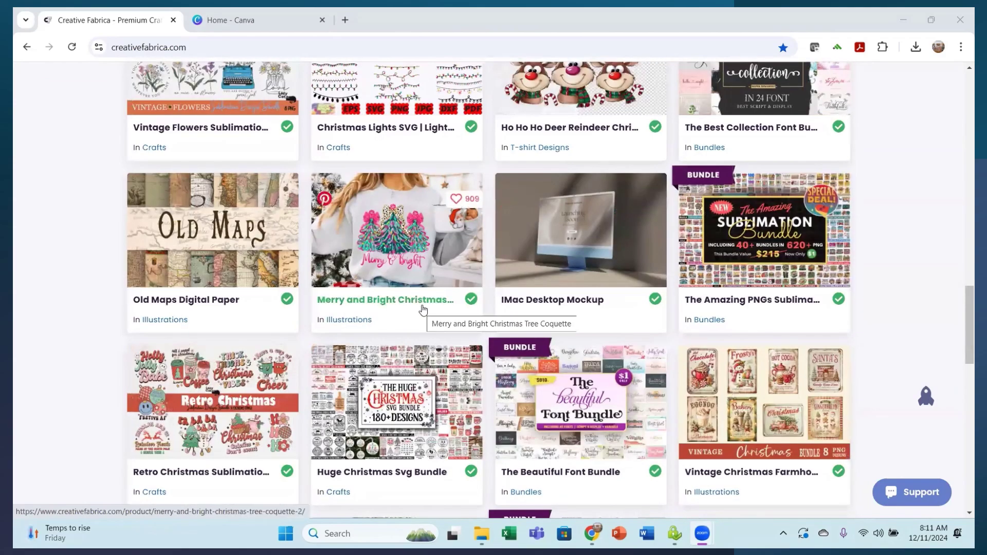
pyautogui.scroll(10, 421, 304)
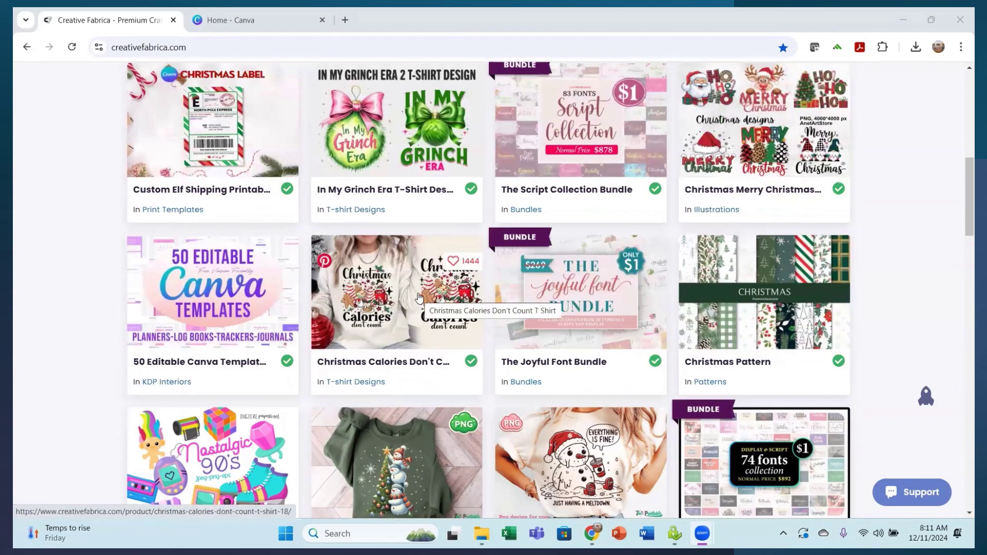
pyautogui.scroll(-8, 419, 296)
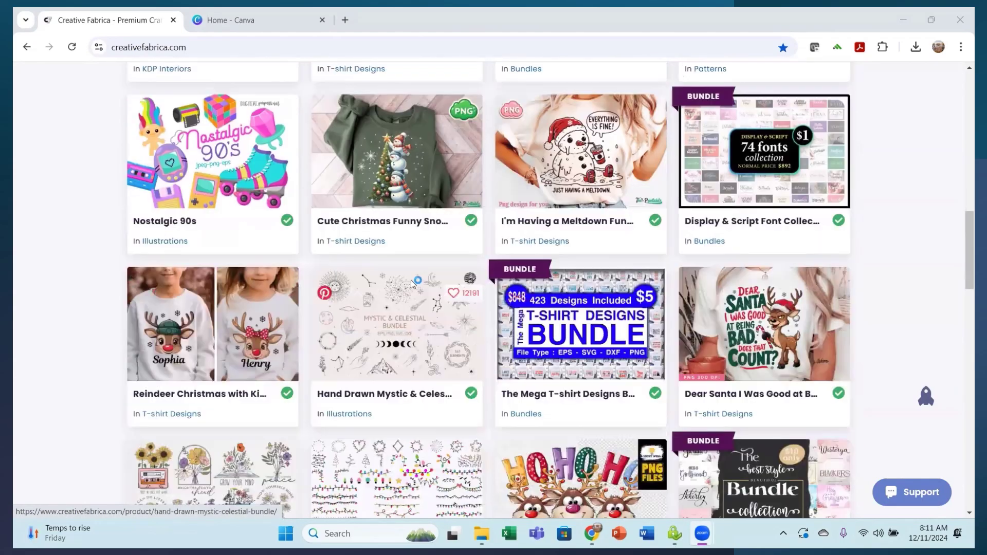
pyautogui.scroll(6, 417, 285)
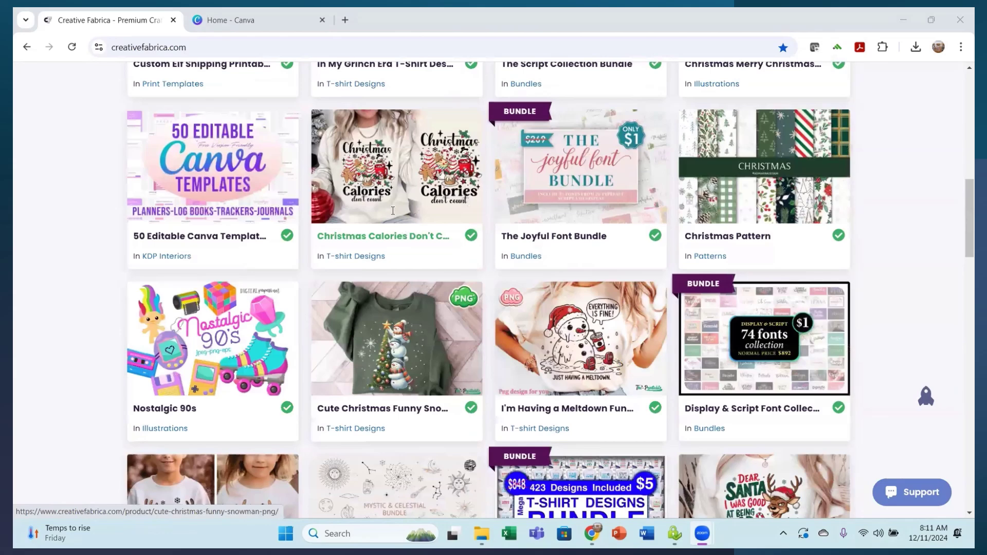
pyautogui.scroll(10, 392, 211)
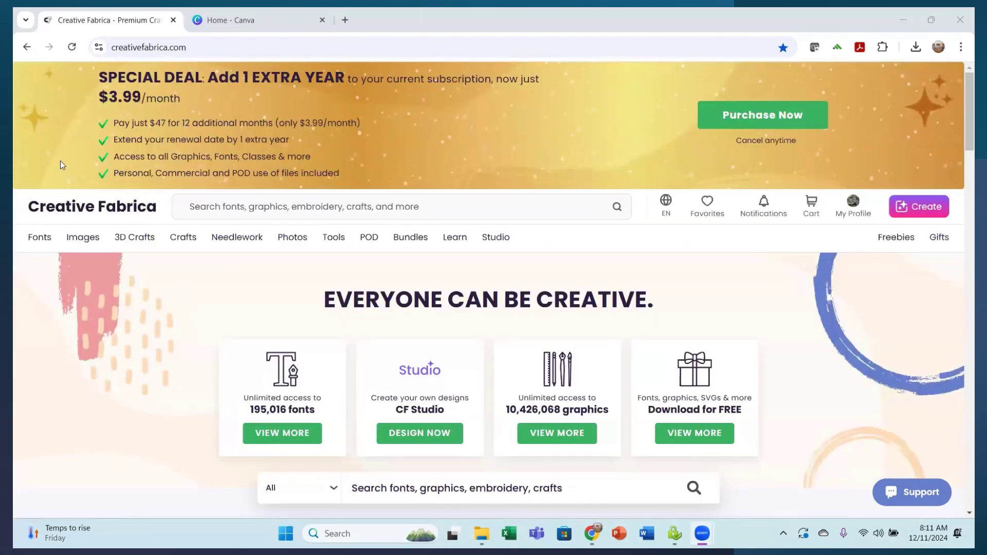
pyautogui.scroll(-1, 130, 317)
pyautogui.scroll(1, 132, 306)
pyautogui.scroll(-2, 199, 354)
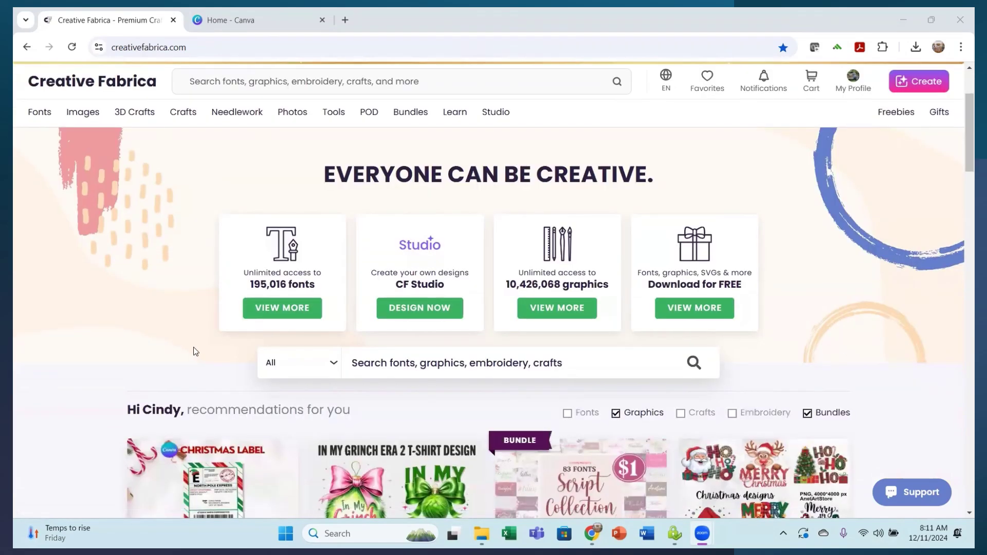
pyautogui.scroll(-3, 190, 350)
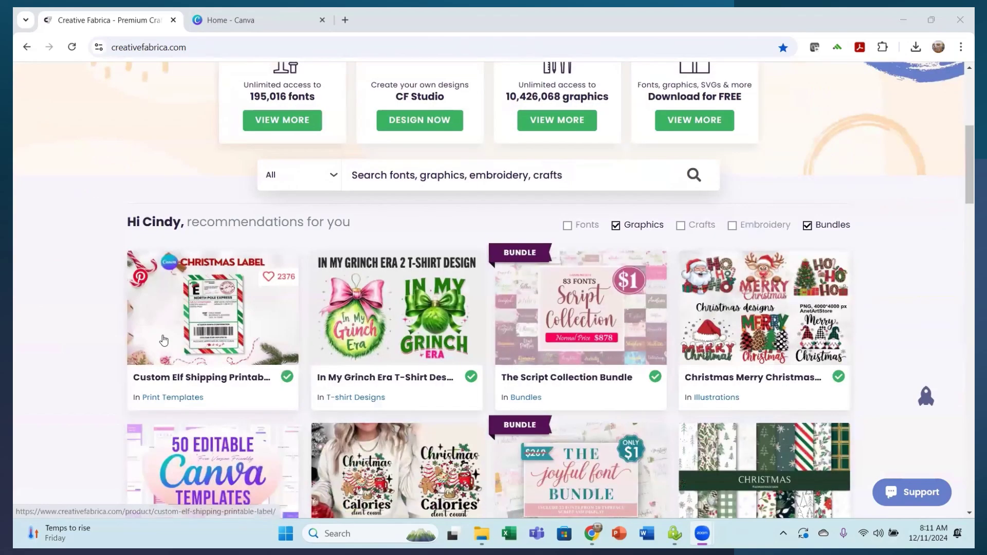
pyautogui.scroll(-1, 163, 338)
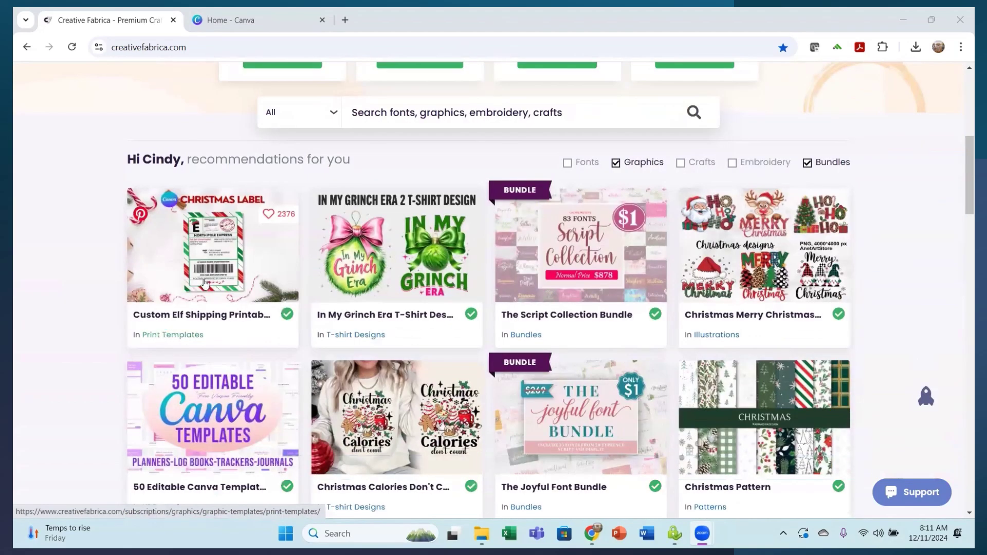
pyautogui.scroll(-1, 181, 281)
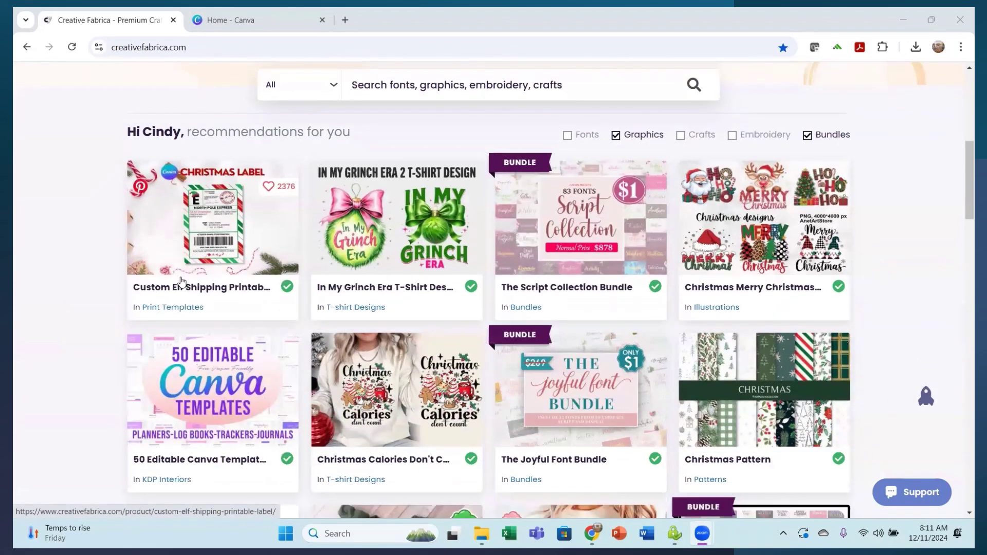
pyautogui.scroll(-5, 181, 280)
pyautogui.scroll(-4, 179, 278)
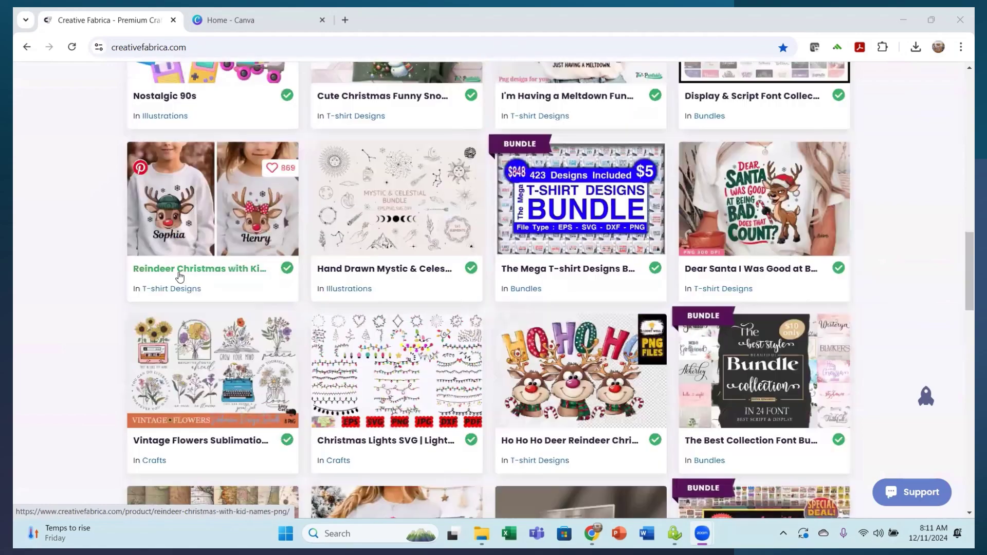
pyautogui.scroll(-2, 172, 282)
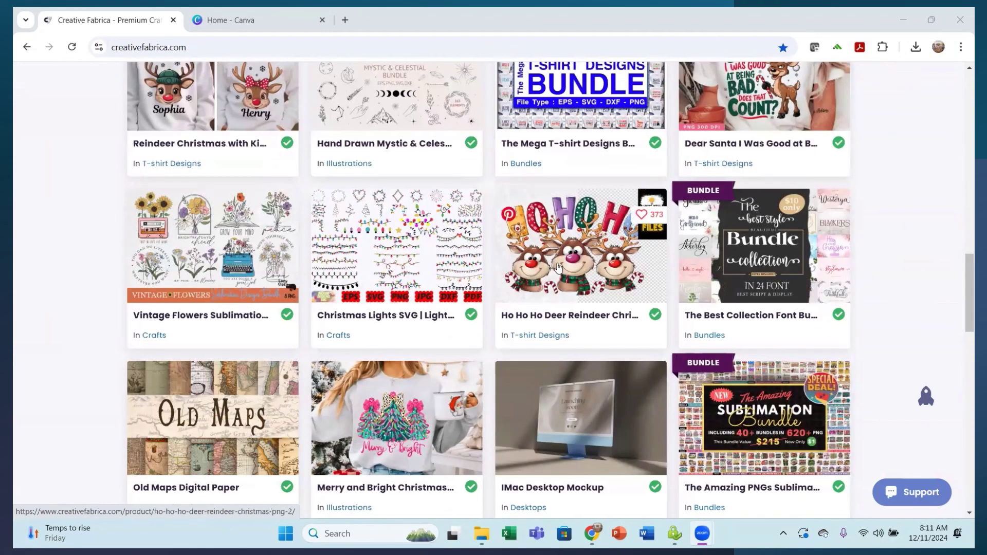
pyautogui.scroll(-2, 554, 265)
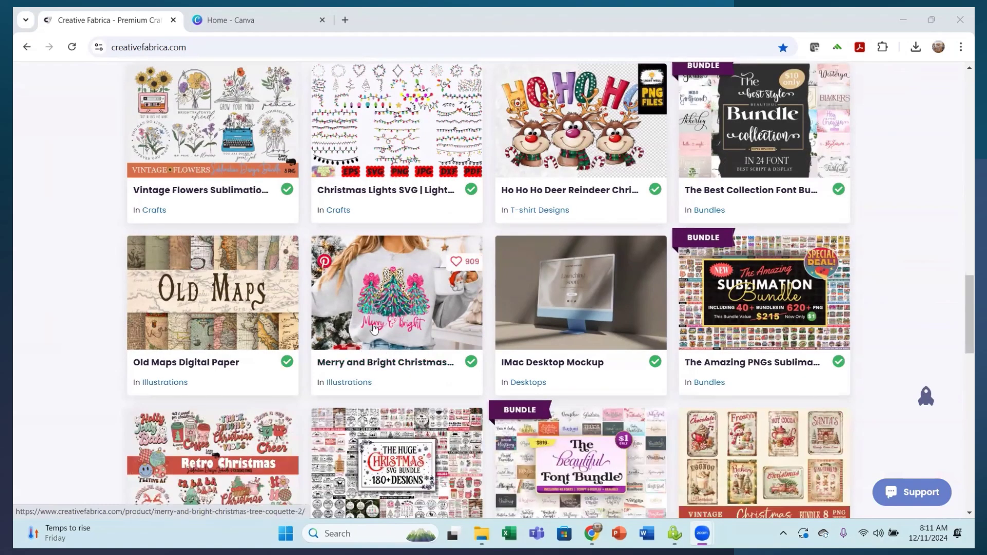
# Open the Ho Ho Ho Deer Reindeer Christmas Png product page and download its file.
pyautogui.click(566, 145)
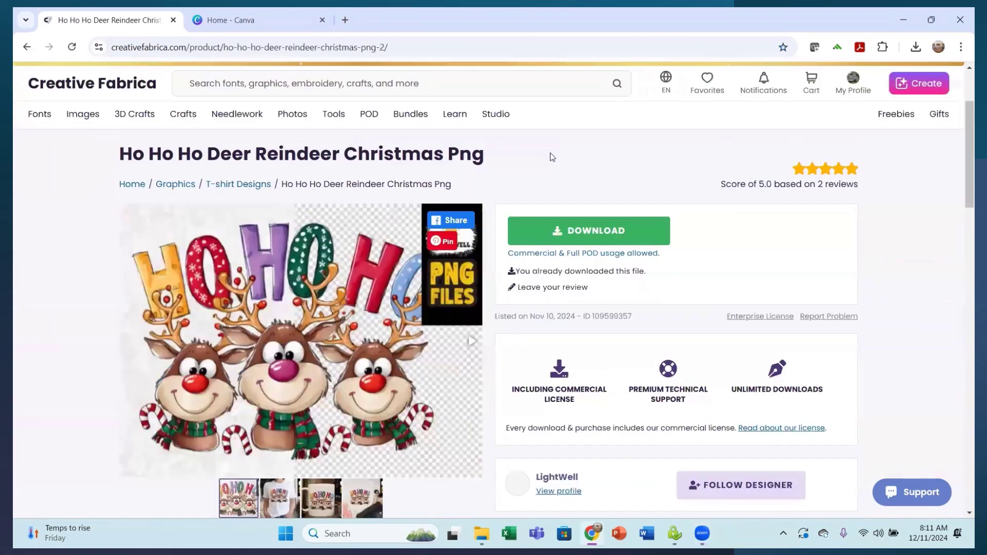
pyautogui.click(582, 240)
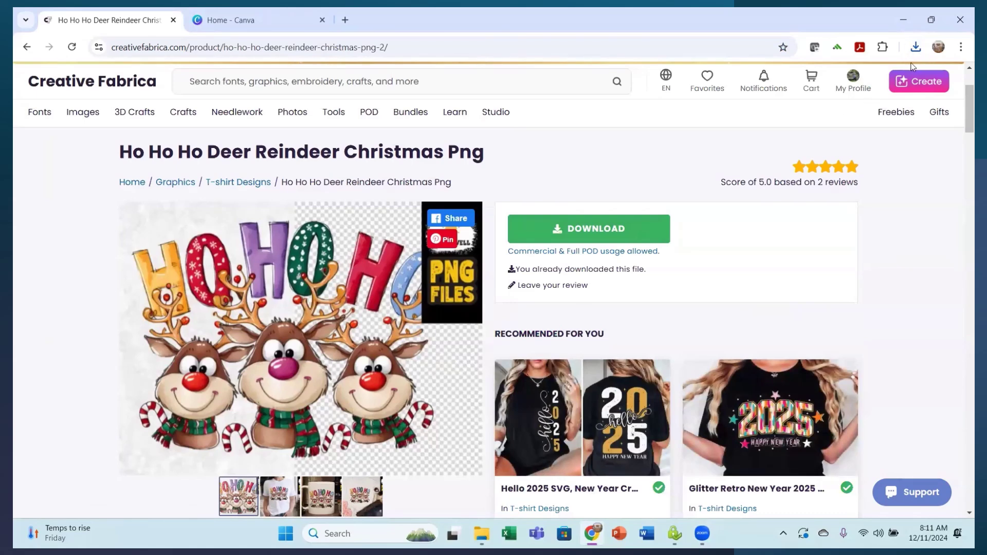
pyautogui.click(836, 88)
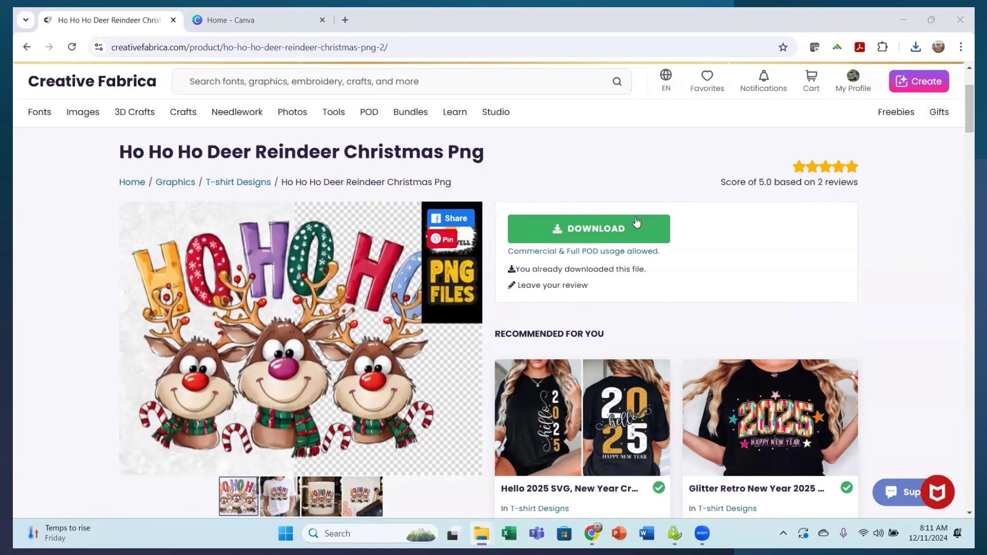
# Return to the recommendations, open the Merry and Bright Christmas Tree Coquette graphic and download it.
pyautogui.click(27, 47)
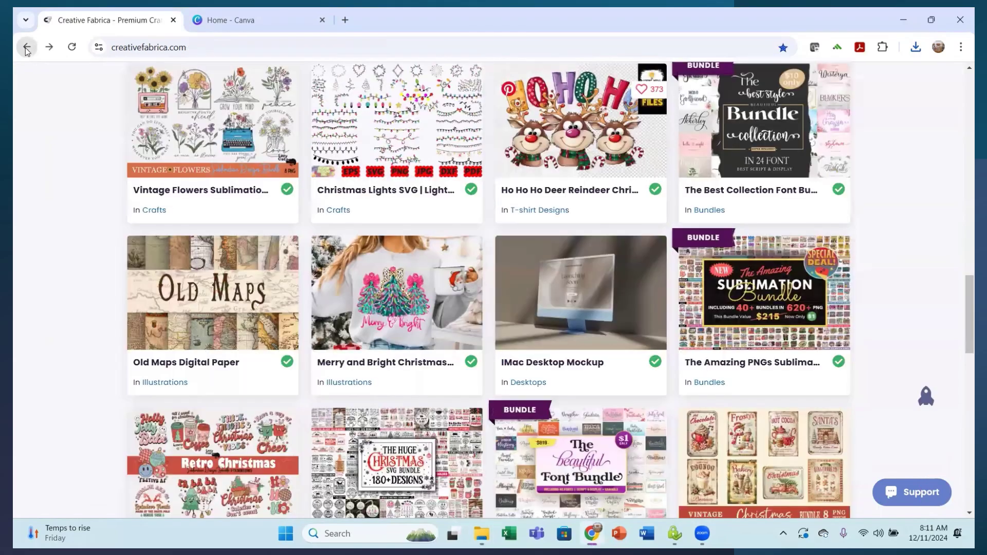
pyautogui.click(417, 309)
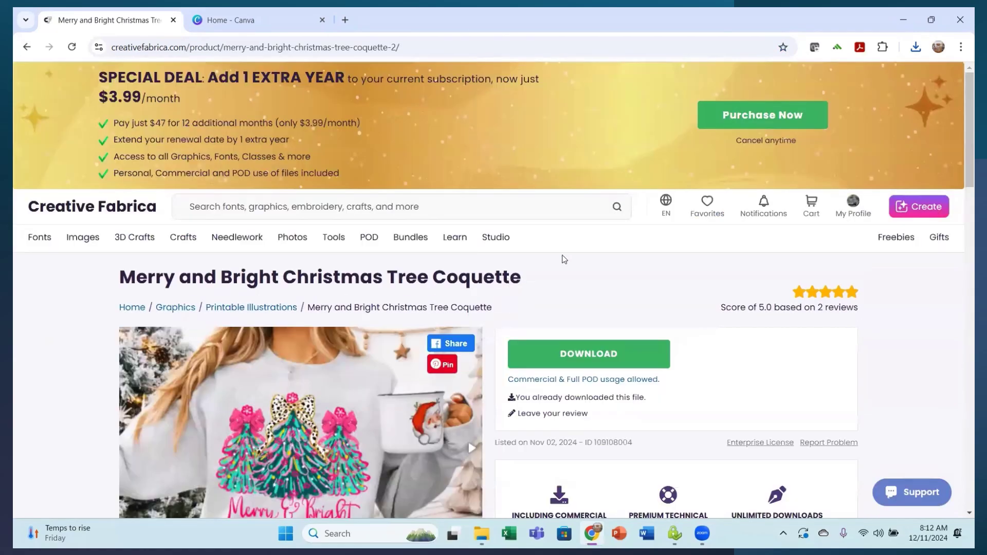
pyautogui.scroll(-4, 576, 232)
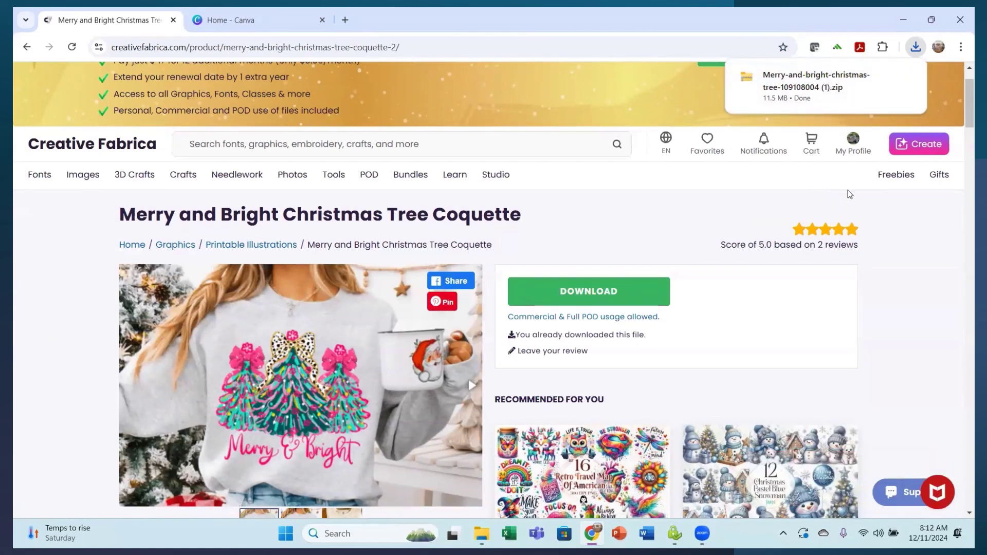
# Open the account's My Downloads page and examine the list of downloaded files.
pyautogui.moveTo(853, 149)
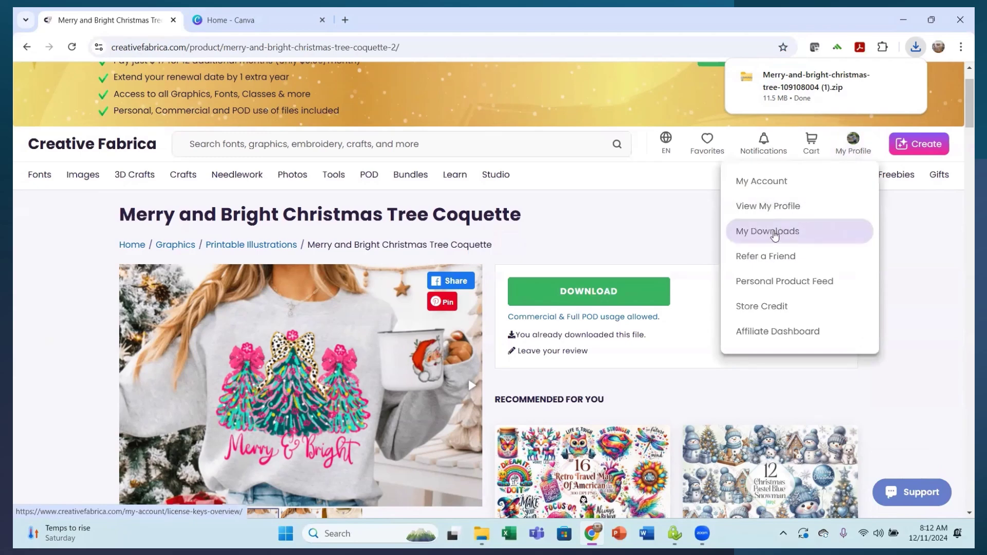
pyautogui.click(775, 236)
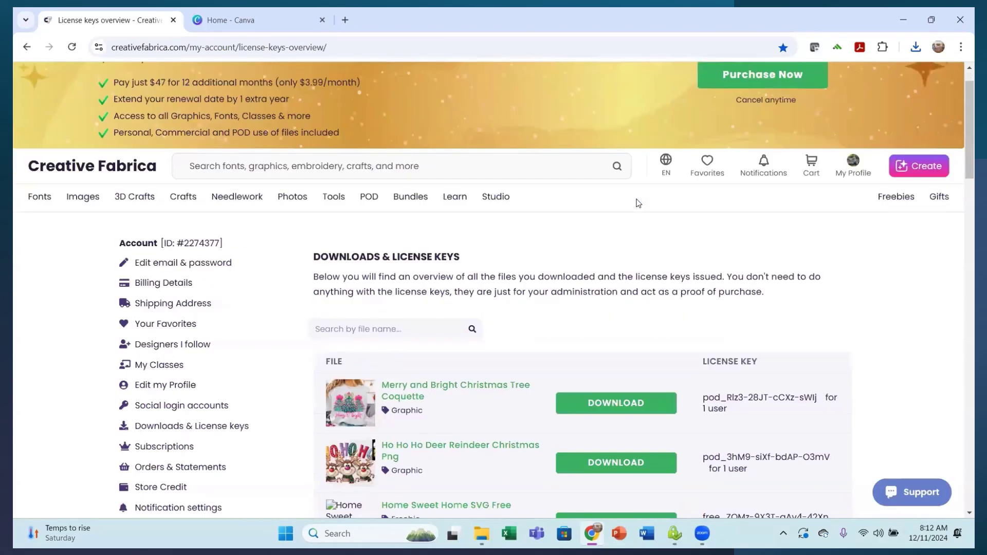
pyautogui.scroll(-1, 485, 306)
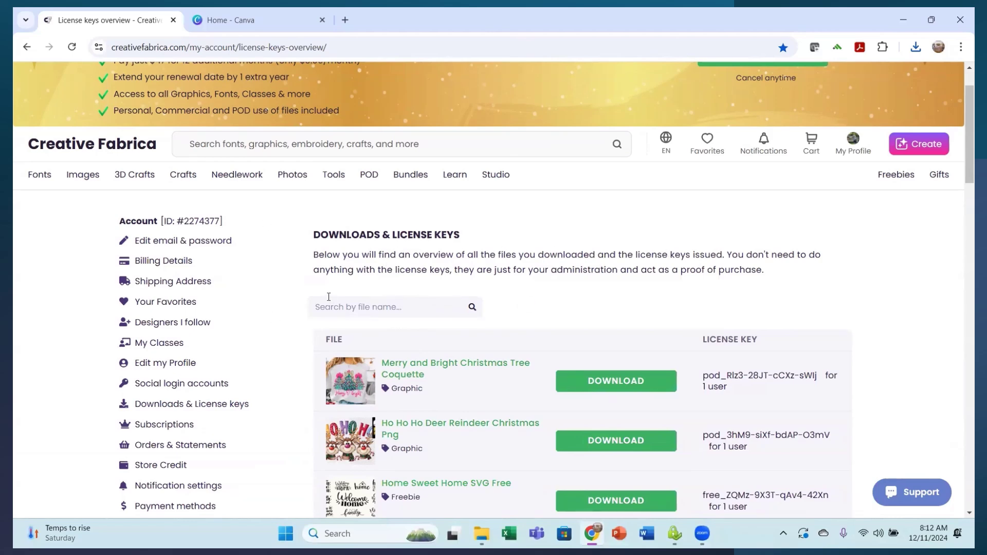
pyautogui.scroll(2, 647, 266)
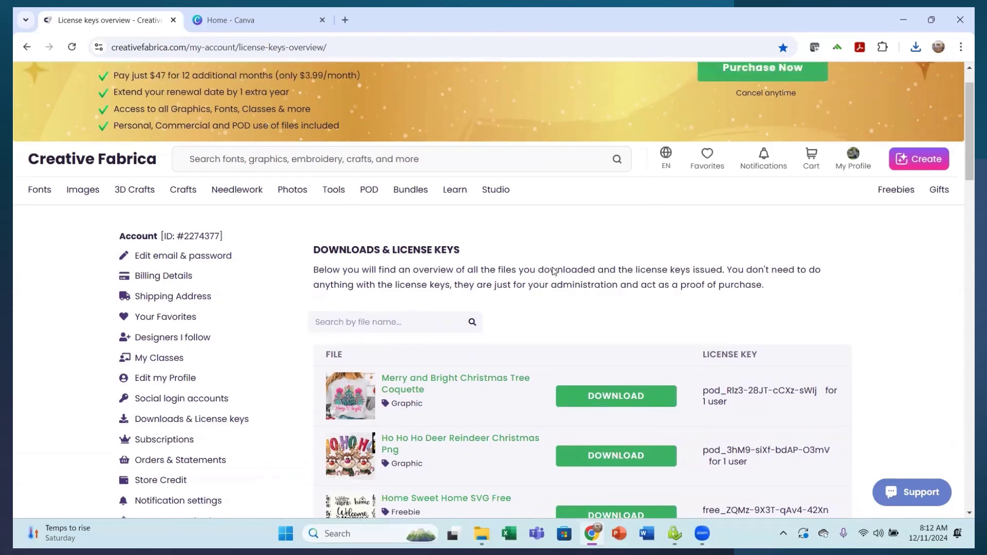
# Switch to Canva and create a new custom-size design 8 in wide and 8 in high.
pyautogui.click(251, 20)
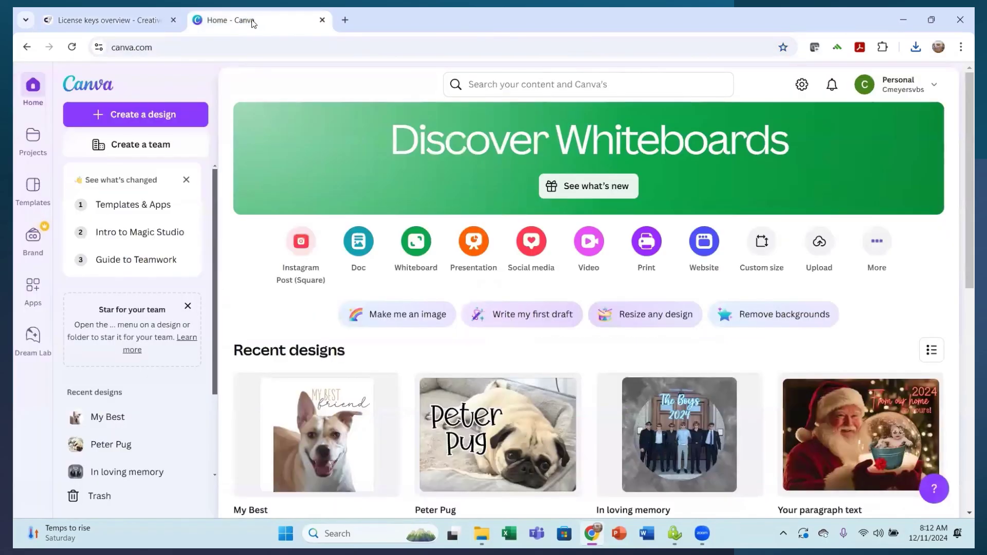
pyautogui.click(762, 242)
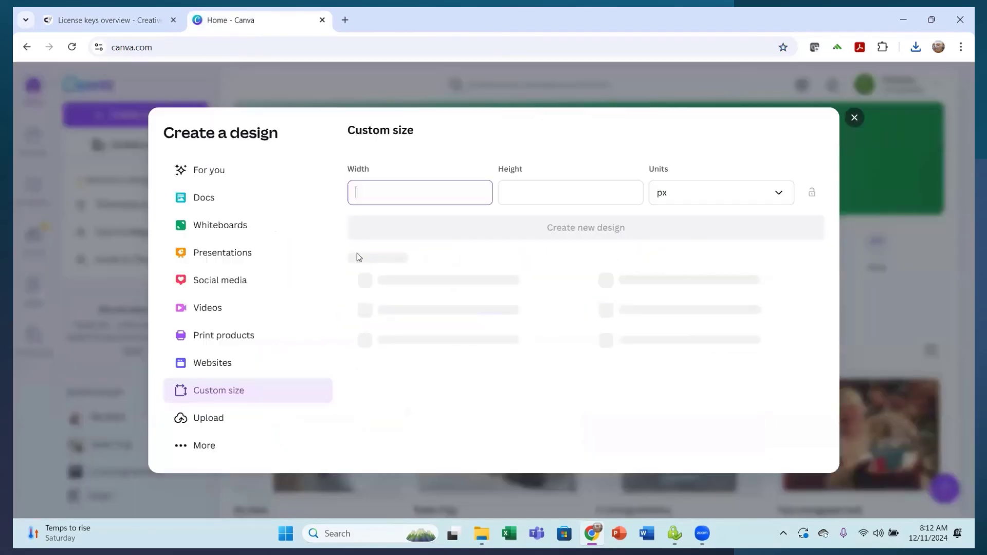
pyautogui.click(778, 193)
pyautogui.click(680, 255)
pyautogui.click(441, 192)
pyautogui.write('8')
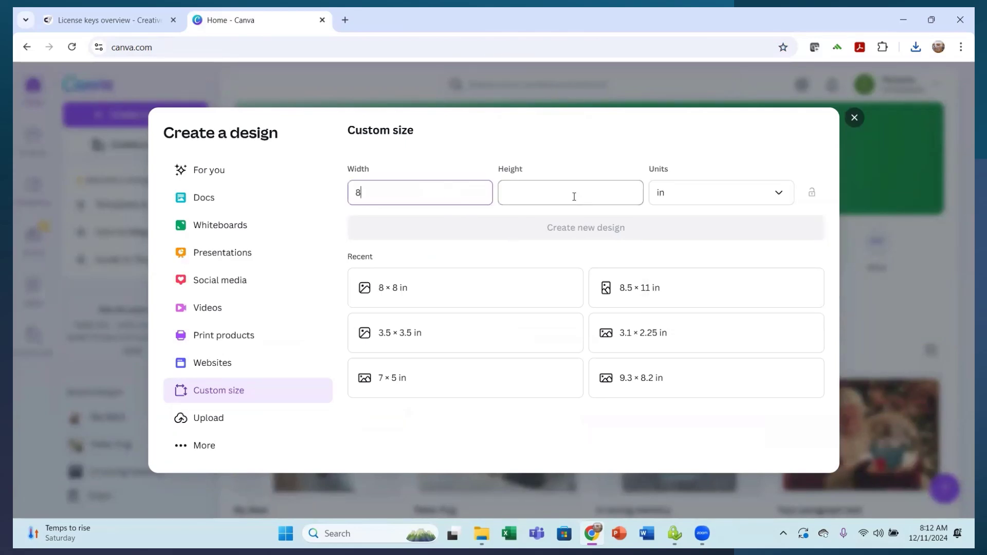
pyautogui.click(576, 194)
pyautogui.write('8')
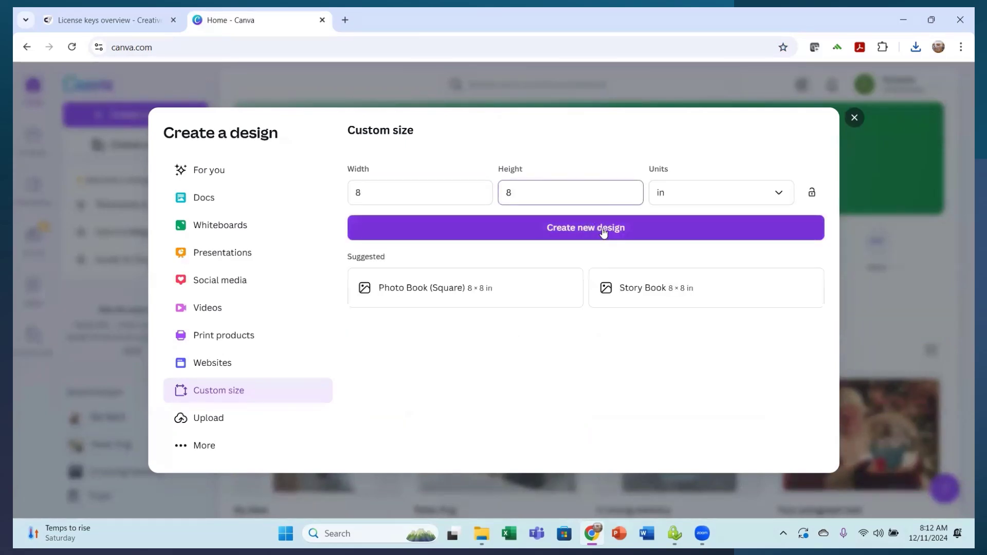
pyautogui.click(602, 227)
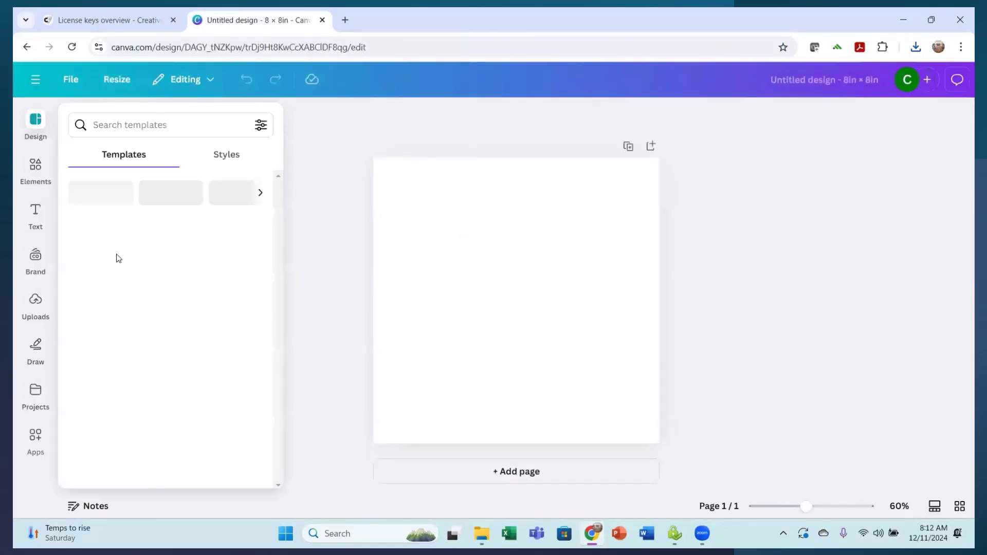
# Upload the "merry and bright" and "Ho Ho Ho Deer2" images from Downloads and place the Merry & Bright trees on the page.
pyautogui.click(35, 304)
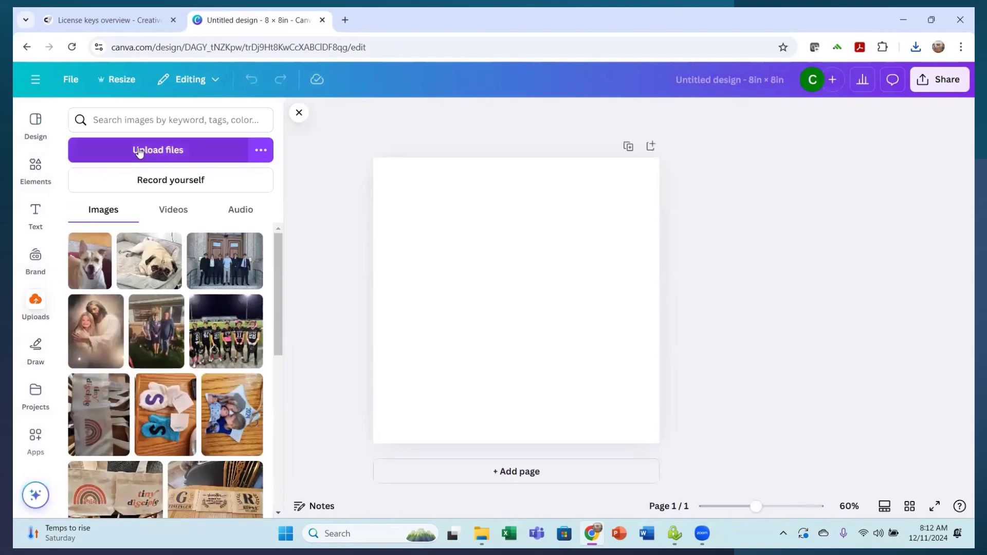
pyautogui.click(157, 149)
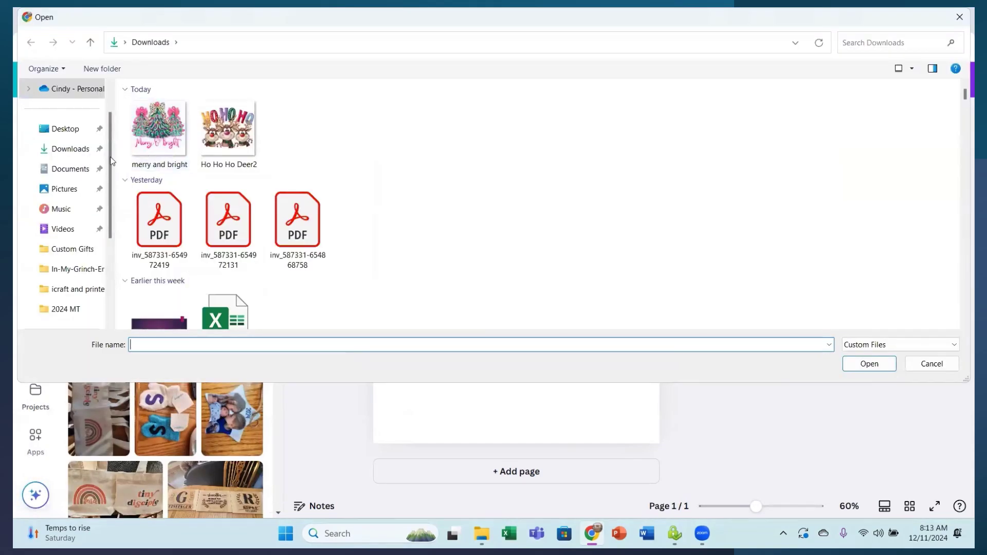
pyautogui.click(172, 126)
pyautogui.keyDown('ctrl'); pyautogui.click(224, 138); pyautogui.keyUp('ctrl')
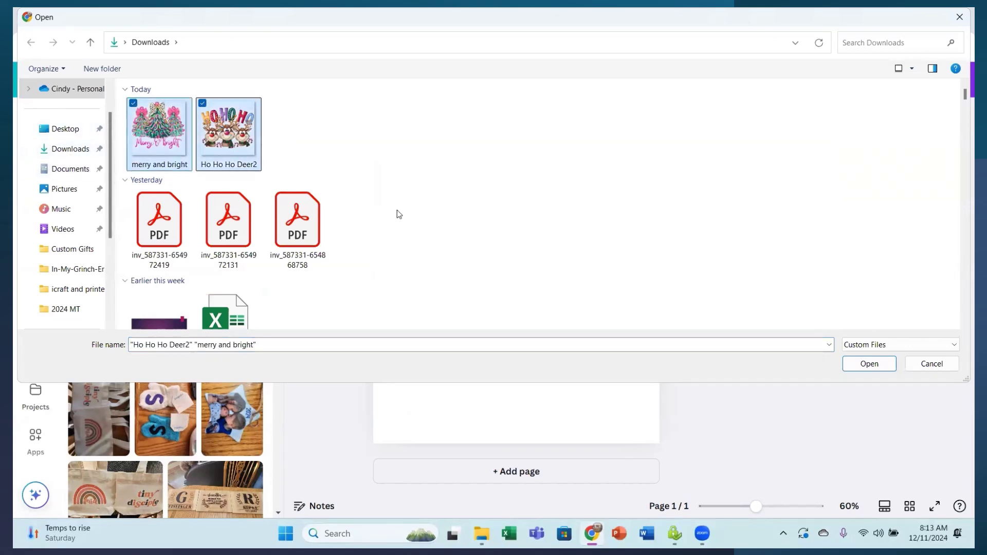
pyautogui.click(869, 364)
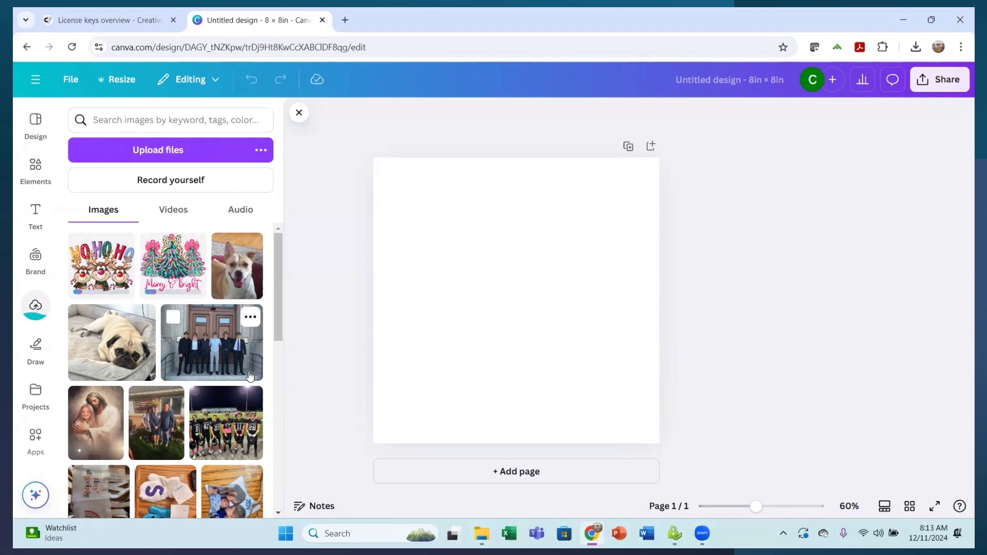
pyautogui.click(175, 271)
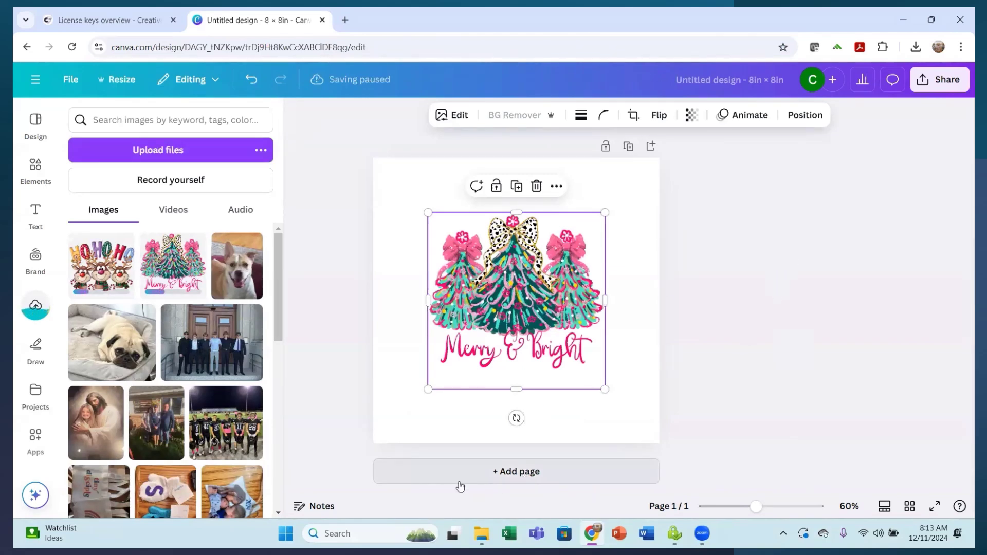
# Add a second page and place the Ho Ho Ho reindeer image on it.
pyautogui.click(508, 474)
pyautogui.click(103, 267)
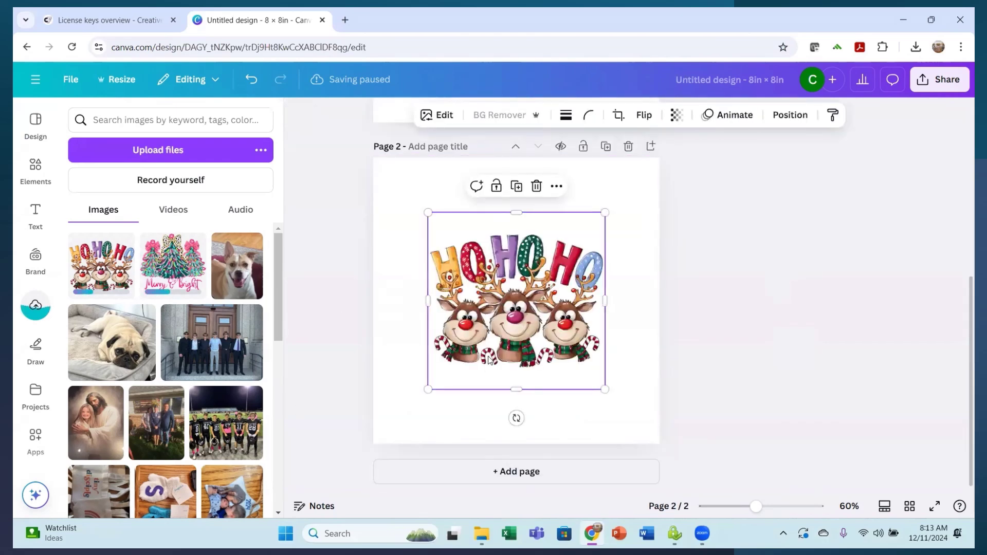
# Select the Merry & Bright trees image on page 1 and look through the Magic Studio tools available for it.
pyautogui.scroll(5, 489, 359)
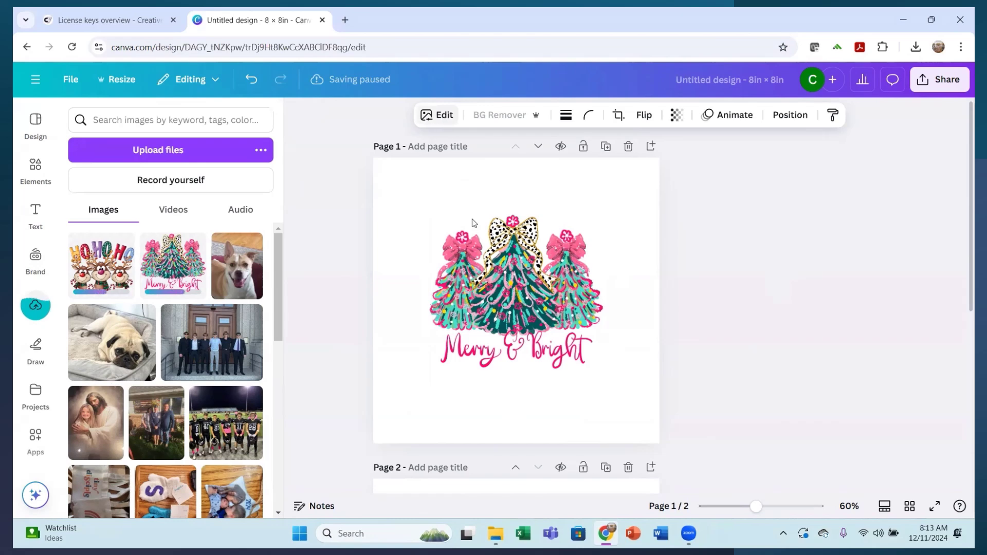
pyautogui.click(533, 341)
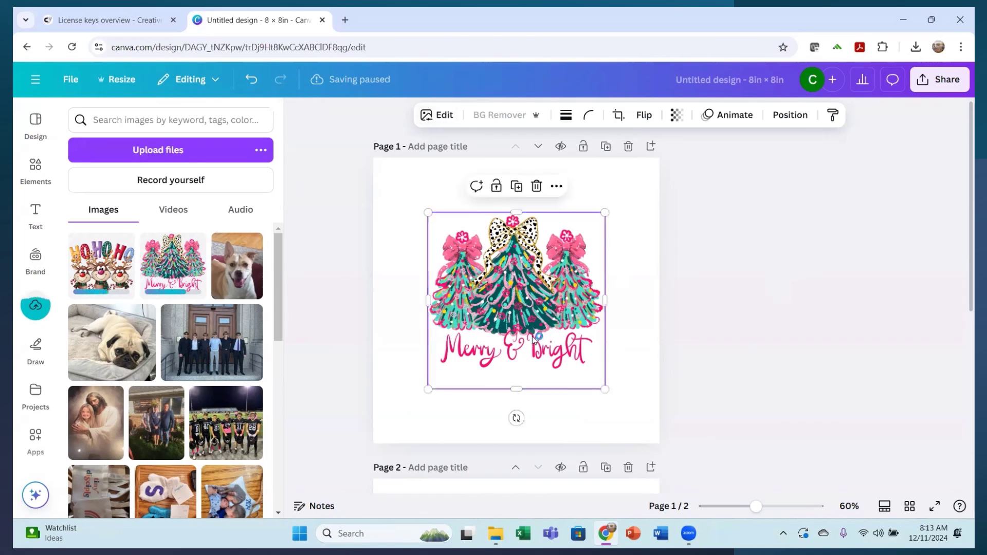
pyautogui.click(436, 117)
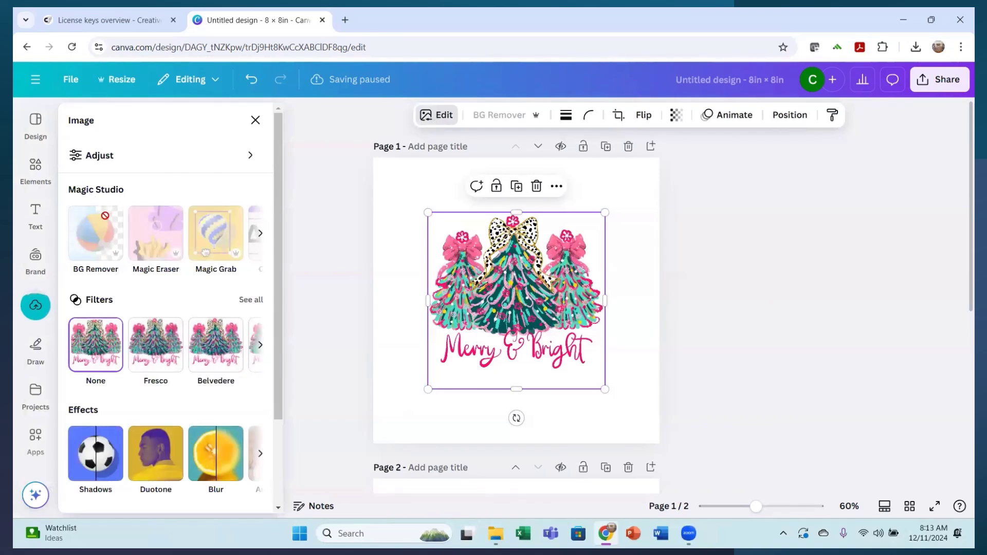
pyautogui.click(261, 236)
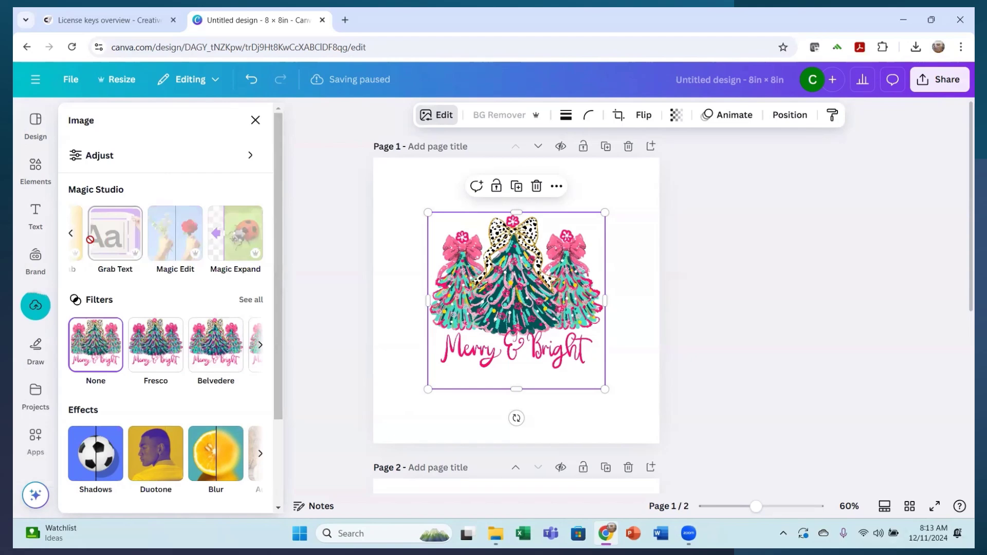
pyautogui.click(73, 236)
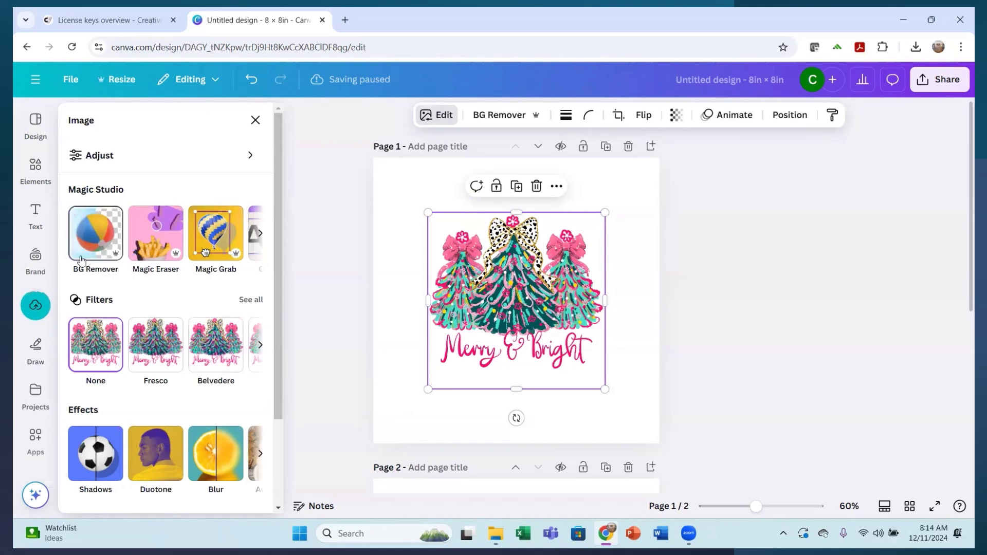
pyautogui.click(262, 236)
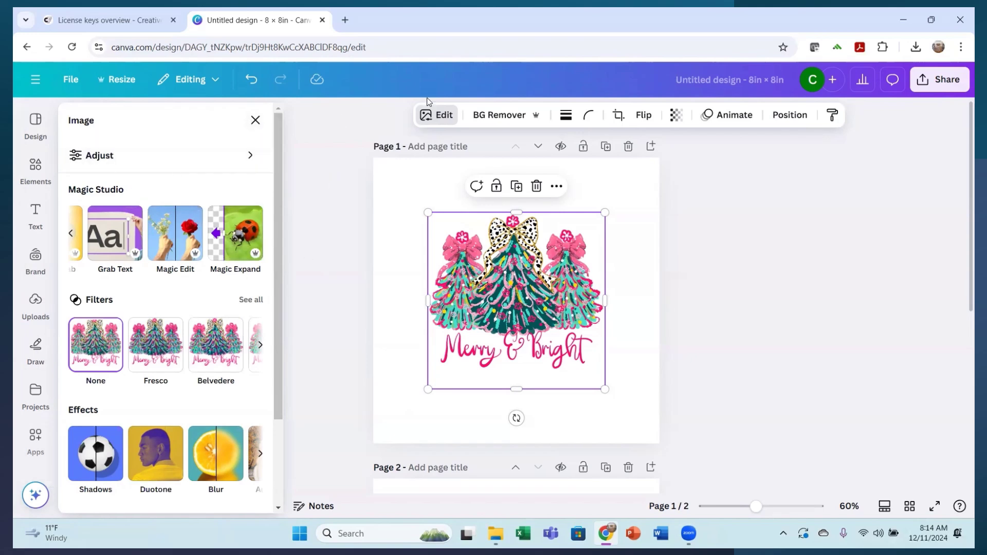
pyautogui.click(427, 116)
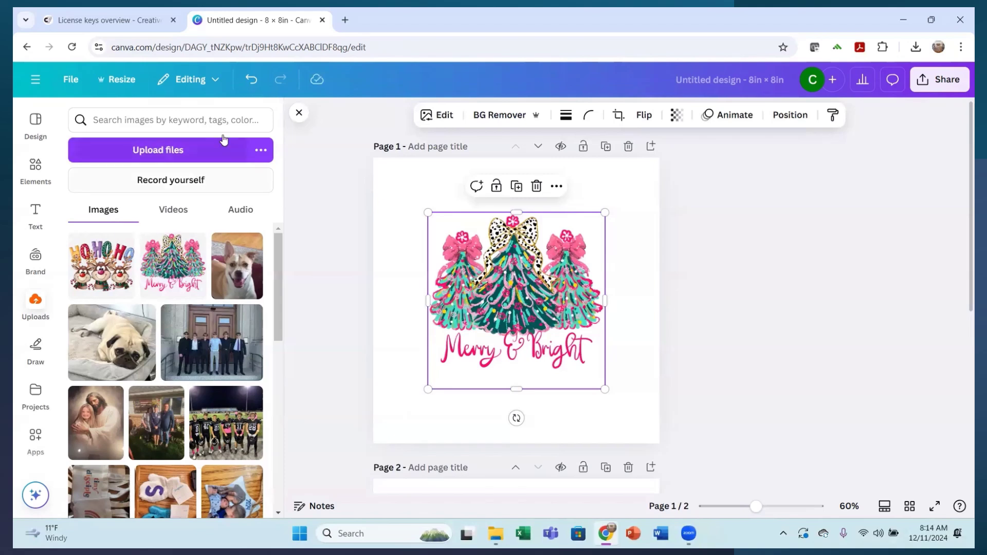
# Grab all text from the trees image with Grab Text and delete the separated Merry & Bright lettering.
pyautogui.click(426, 116)
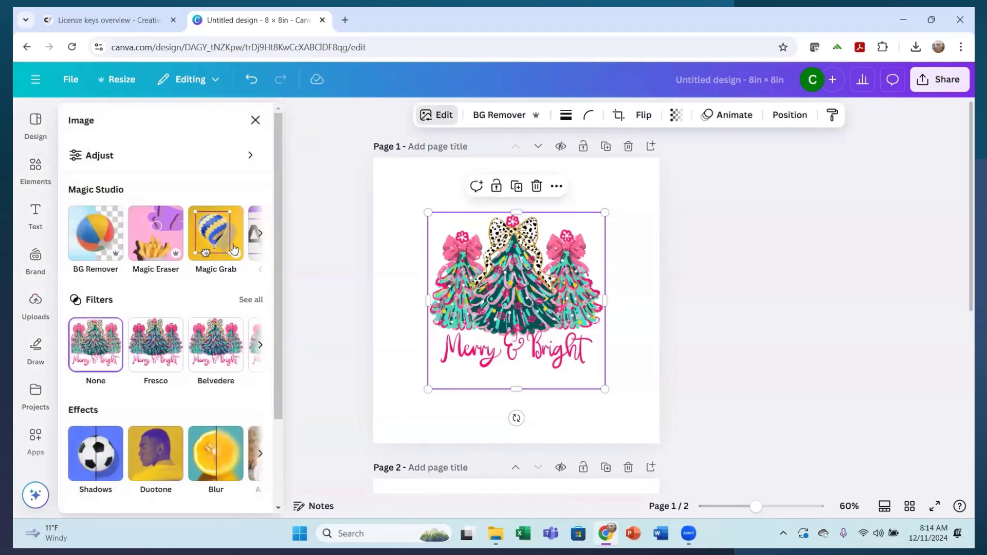
pyautogui.click(262, 235)
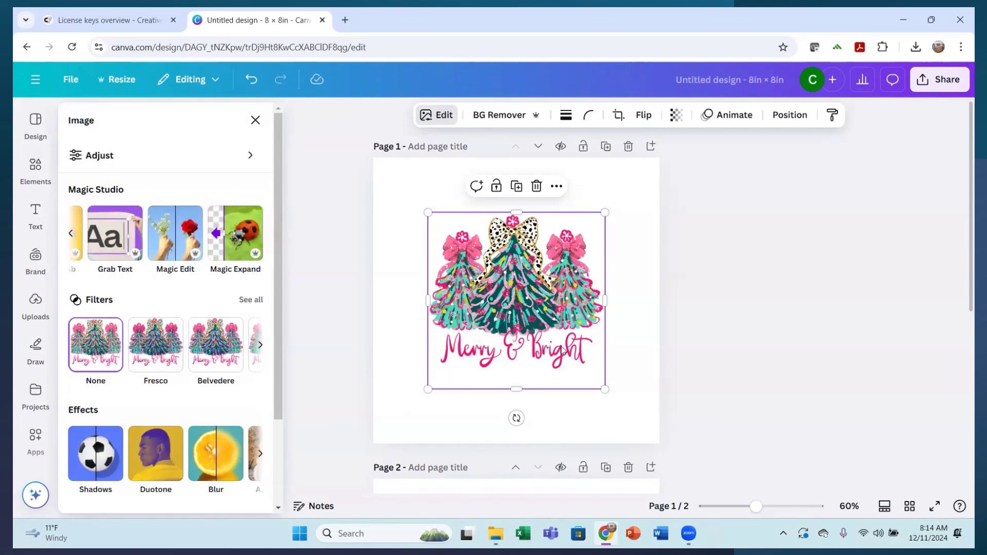
pyautogui.click(114, 245)
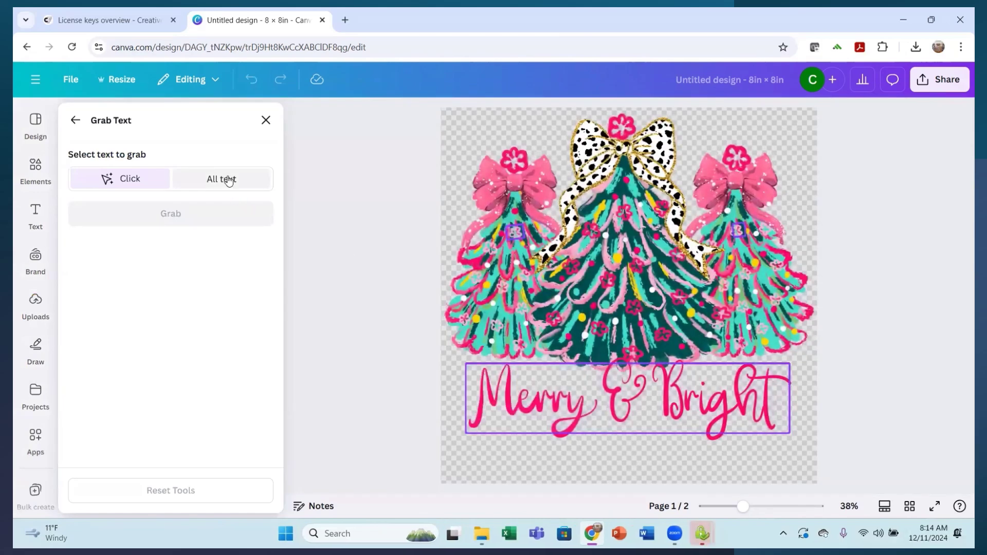
pyautogui.click(228, 180)
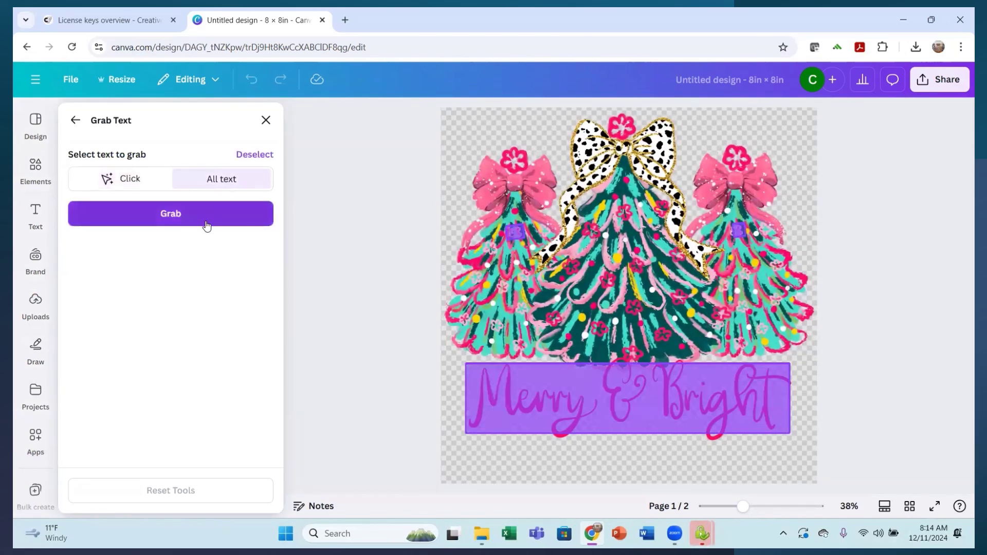
pyautogui.click(208, 224)
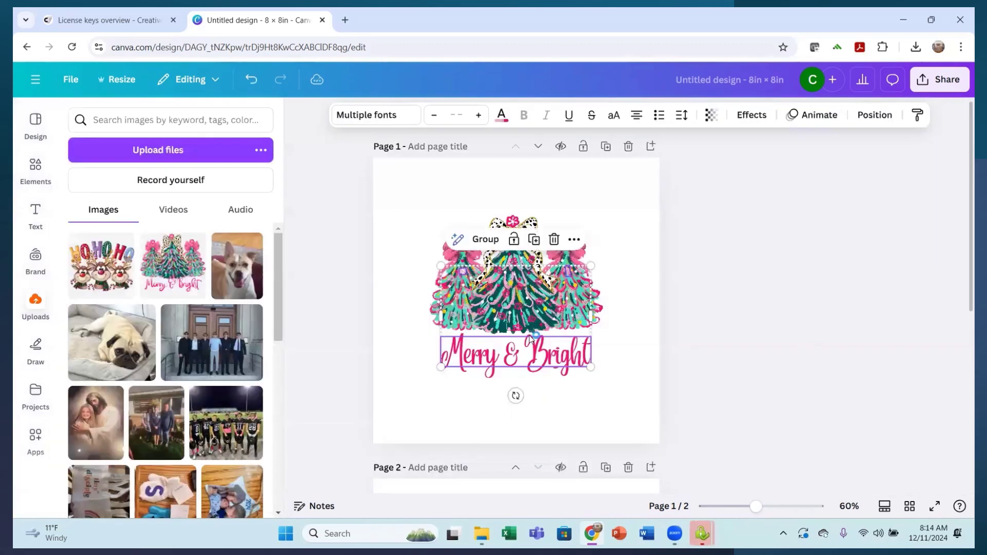
pyautogui.moveTo(517, 368); pyautogui.dragTo(512, 415)
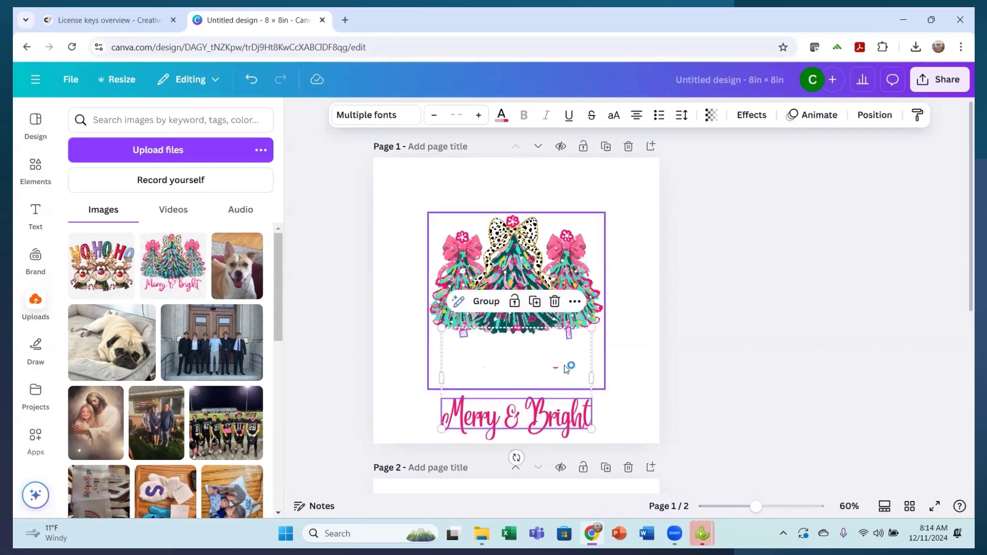
pyautogui.press('Delete')
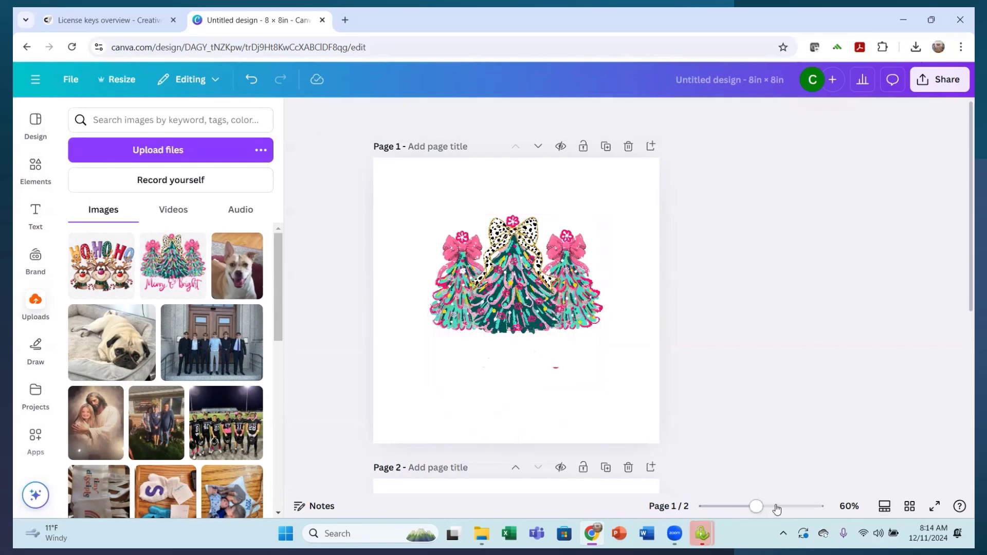
# Erase the leftover lettering marks below the trees with the Magic Eraser at brush size 26.
pyautogui.click(785, 506)
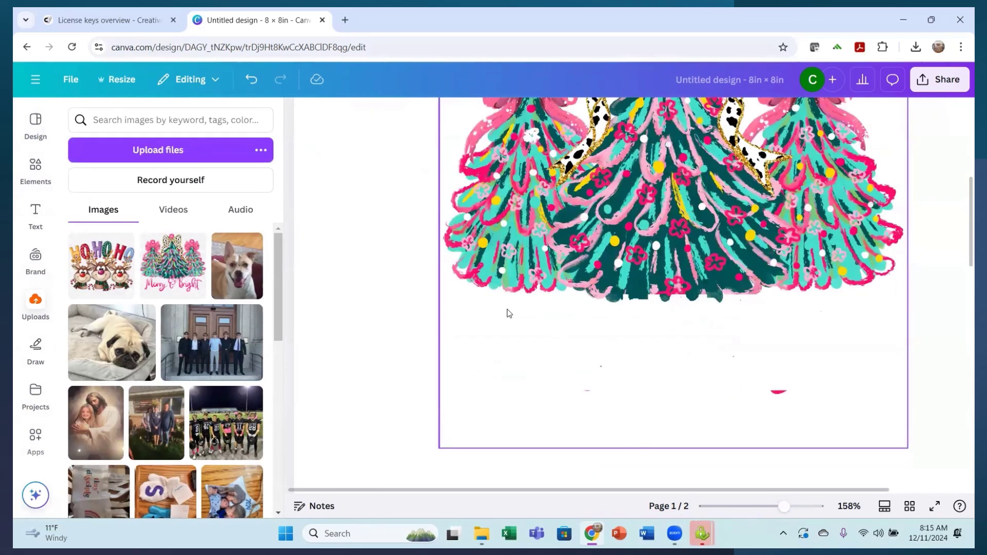
pyautogui.click(519, 195)
pyautogui.click(450, 120)
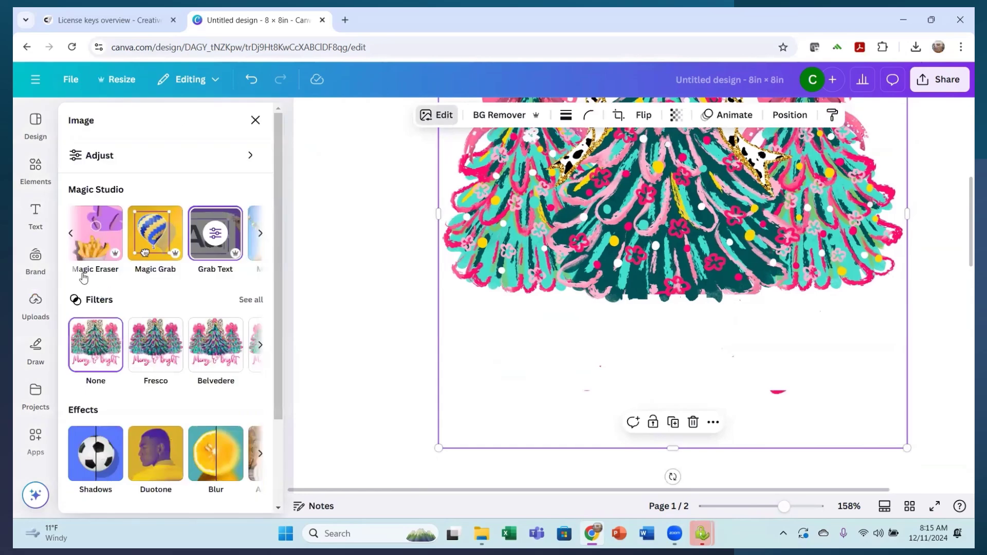
pyautogui.click(90, 240)
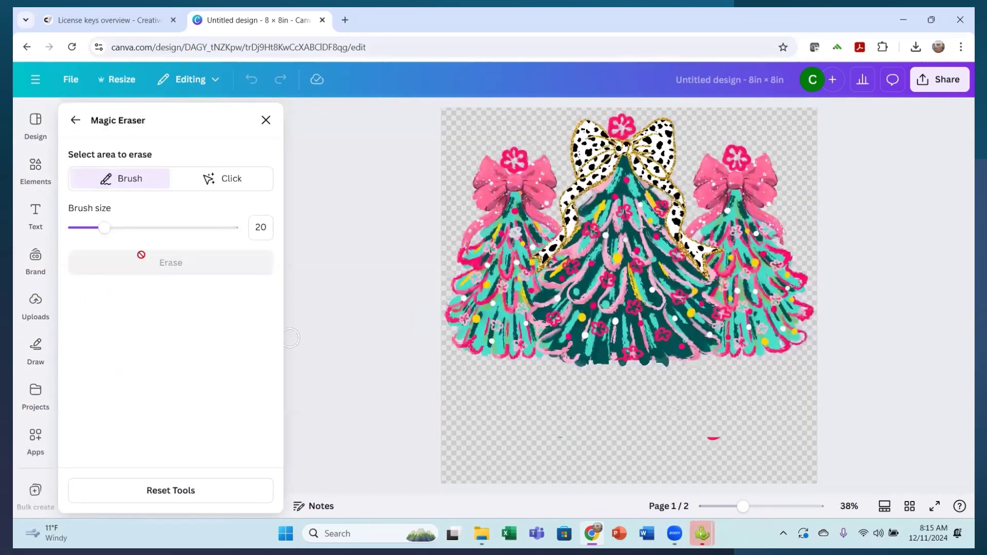
pyautogui.moveTo(154, 227)
pyautogui.mouseDown()
pyautogui.moveTo(276, 218)
pyautogui.moveTo(115, 227)
pyautogui.mouseUp()
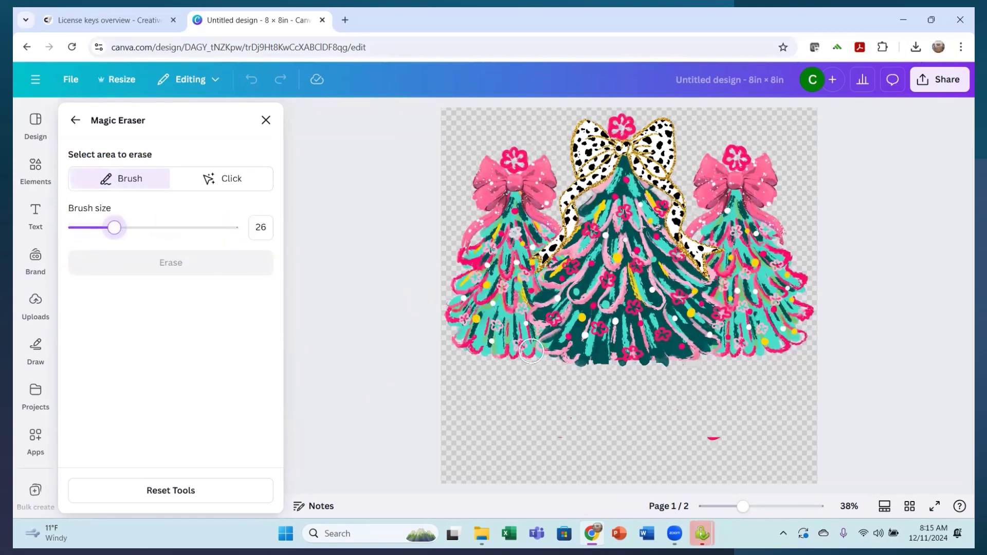
pyautogui.moveTo(703, 437); pyautogui.dragTo(722, 439)
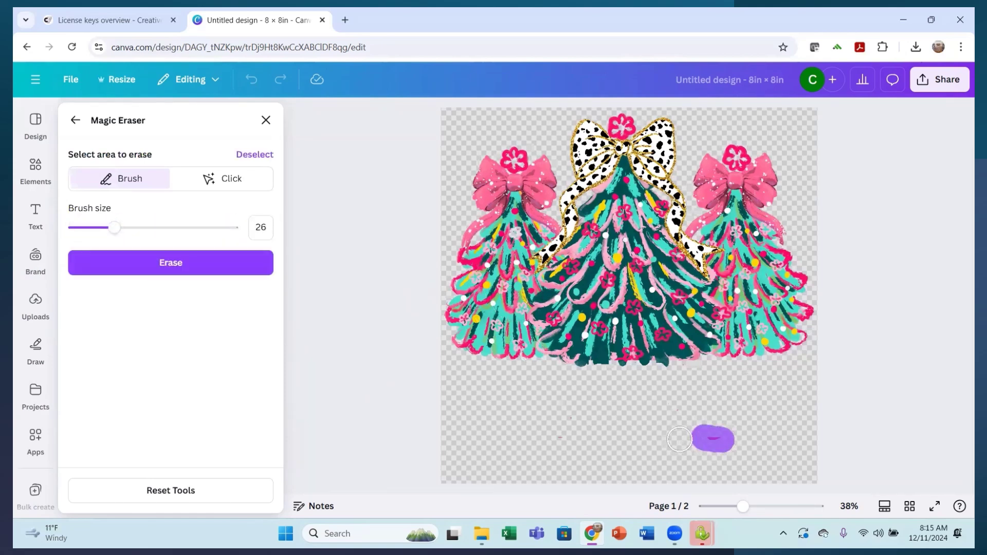
pyautogui.moveTo(576, 415)
pyautogui.mouseDown()
pyautogui.moveTo(545, 449)
pyautogui.moveTo(716, 418)
pyautogui.moveTo(596, 409)
pyautogui.mouseUp()
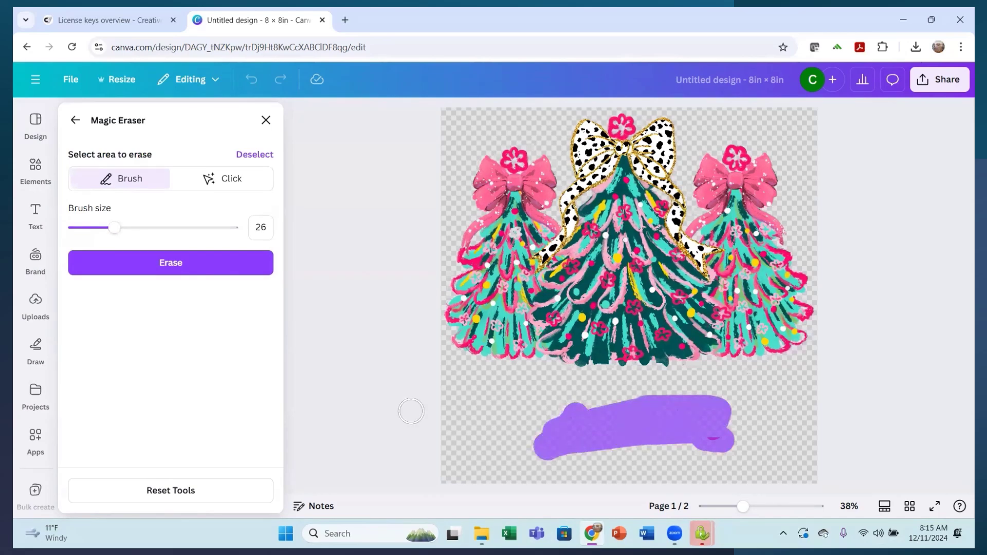
pyautogui.click(210, 272)
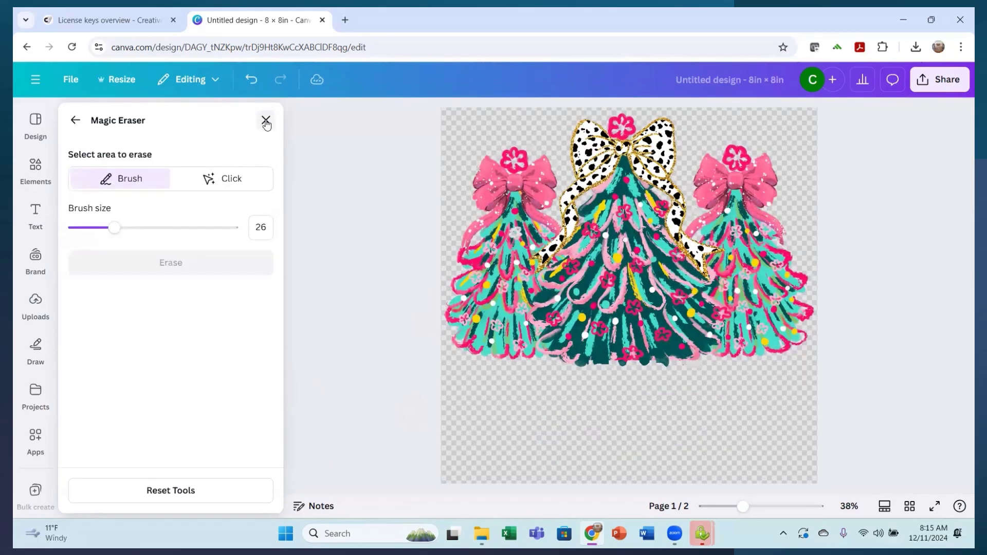
pyautogui.click(266, 122)
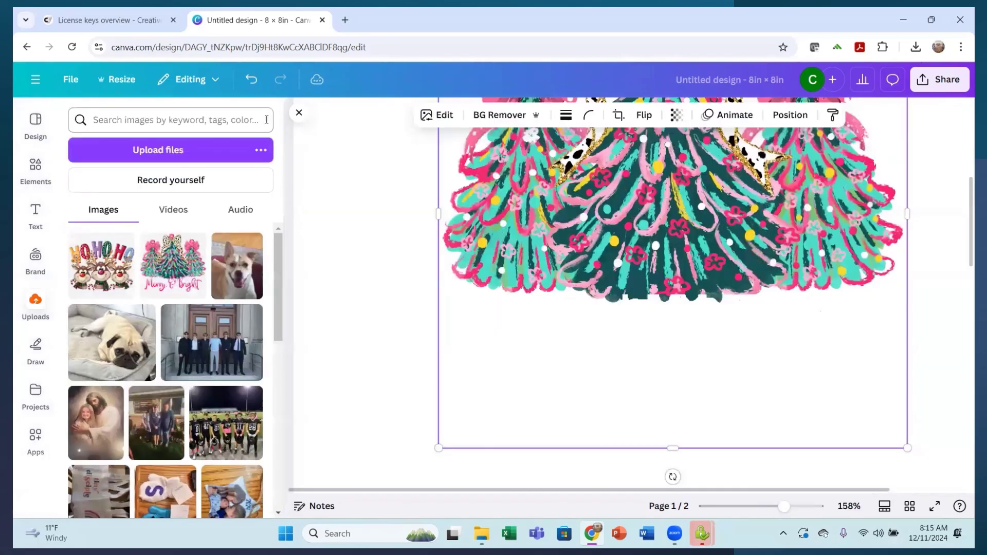
# Enlarge the trees image from two opposite corners so it nearly fills the width of page 1.
pyautogui.click(754, 506)
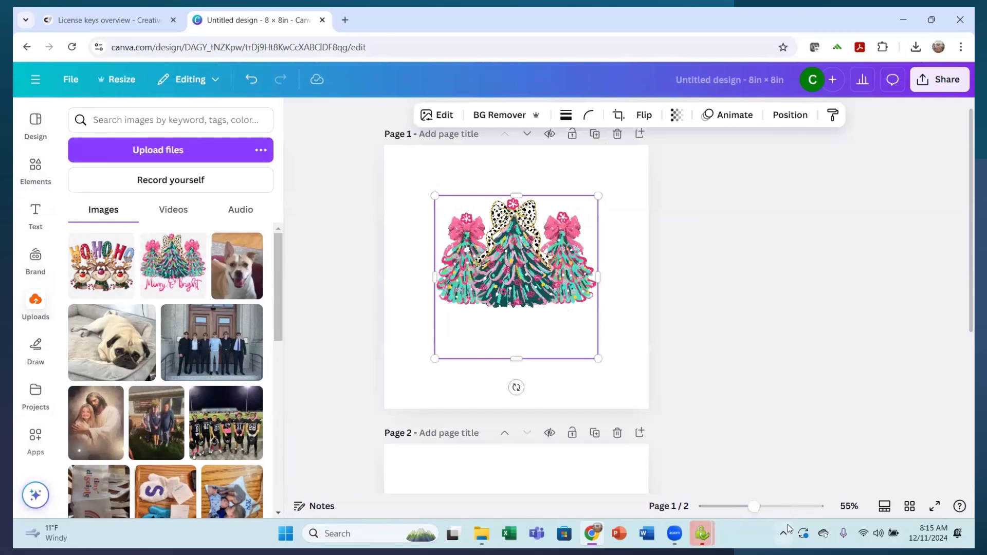
pyautogui.click(773, 507)
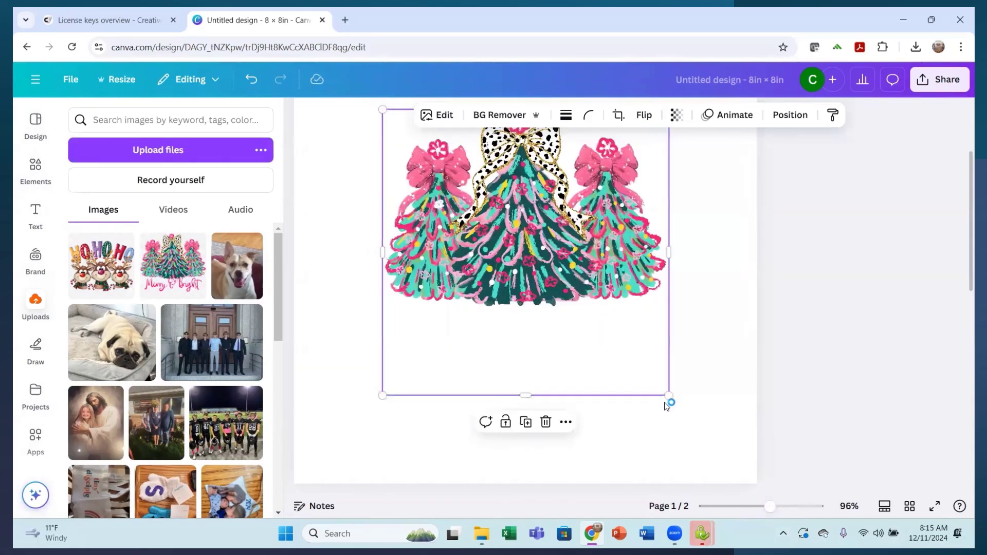
pyautogui.moveTo(667, 395); pyautogui.dragTo(720, 516)
pyautogui.scroll(3, 425, 322)
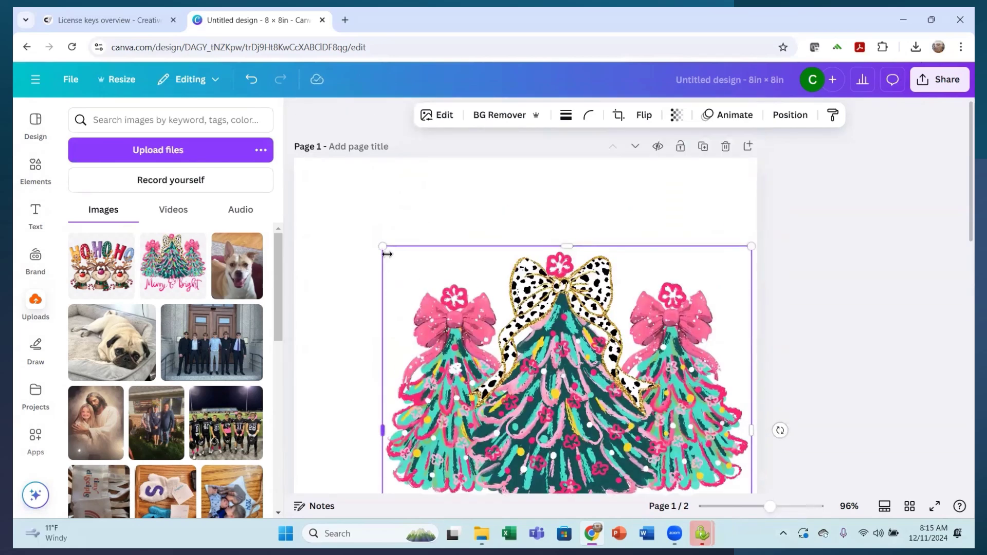
pyautogui.moveTo(382, 245); pyautogui.dragTo(316, 168)
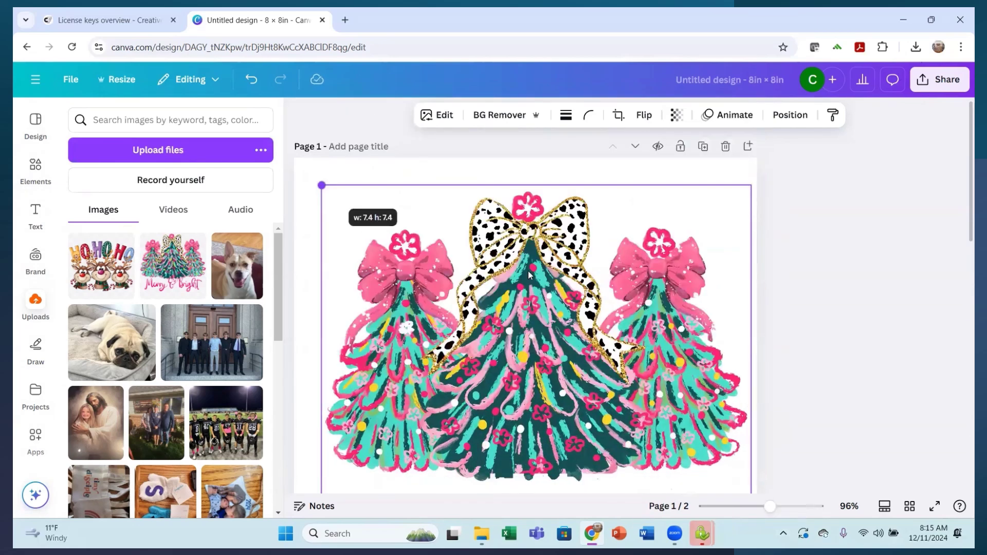
pyautogui.scroll(-3, 529, 309)
pyautogui.scroll(3, 471, 185)
# Open the trees image's adjustments and try out temperature and tint on the whole image, leaving both at 0.
pyautogui.click(437, 115)
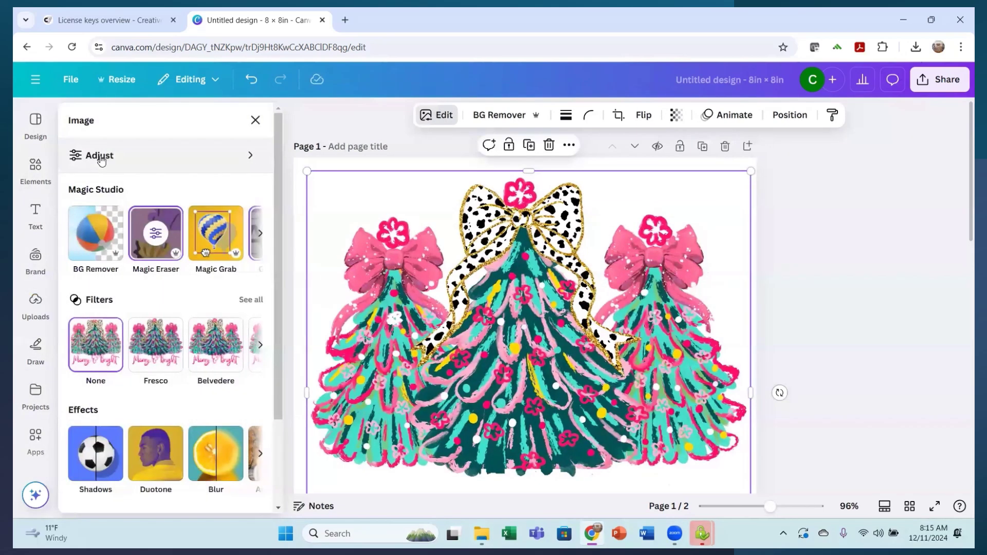
pyautogui.click(146, 157)
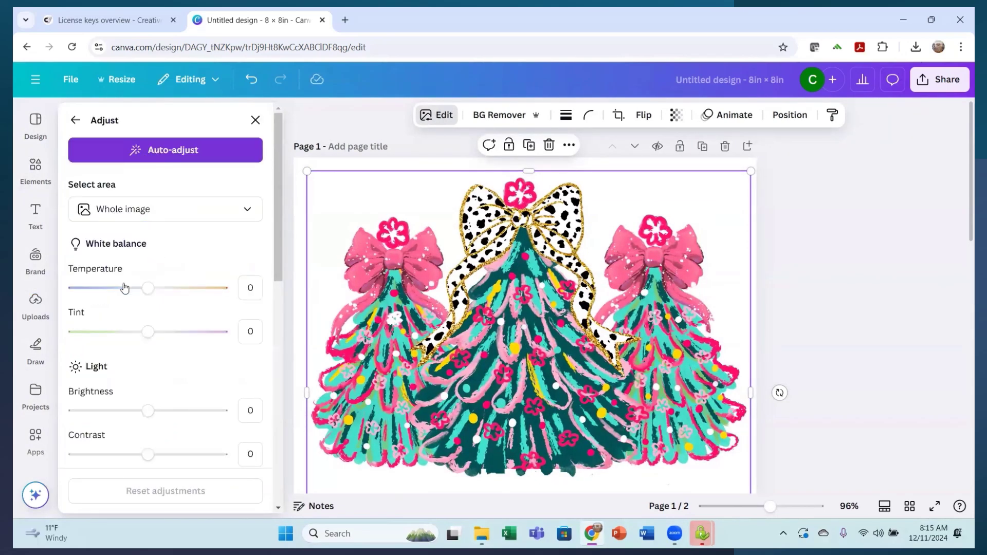
pyautogui.moveTo(181, 288); pyautogui.dragTo(74, 289)
pyautogui.moveTo(155, 301)
pyautogui.mouseDown()
pyautogui.moveTo(168, 299)
pyautogui.moveTo(149, 289)
pyautogui.mouseUp()
pyautogui.moveTo(148, 335)
pyautogui.mouseDown()
pyautogui.moveTo(201, 335)
pyautogui.moveTo(106, 333)
pyautogui.moveTo(149, 335)
pyautogui.mouseUp()
pyautogui.scroll(-5, 148, 346)
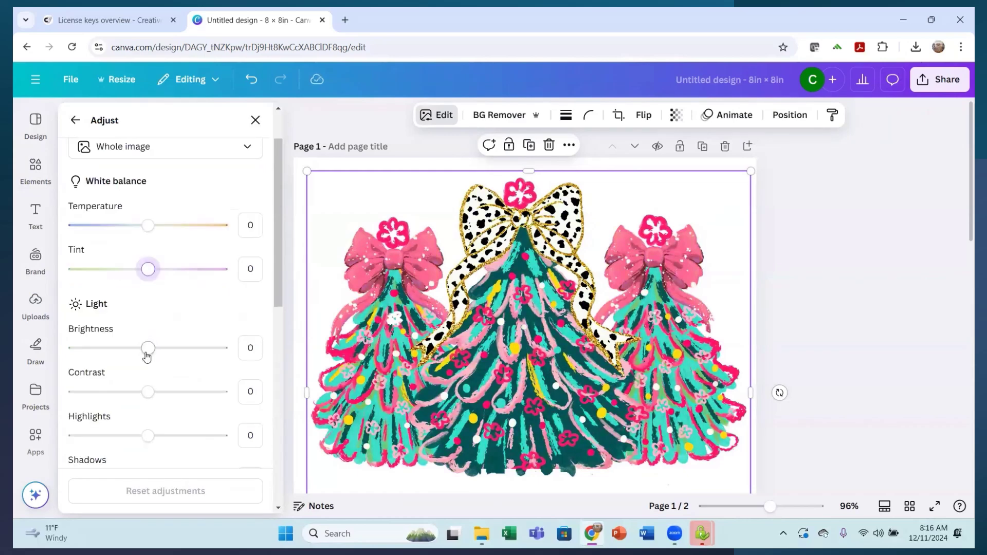
# Edit the trees image's pink colour #f2477a, setting hue to 3, saturation to 0 and brightness to -40.
pyautogui.scroll(-5, 153, 369)
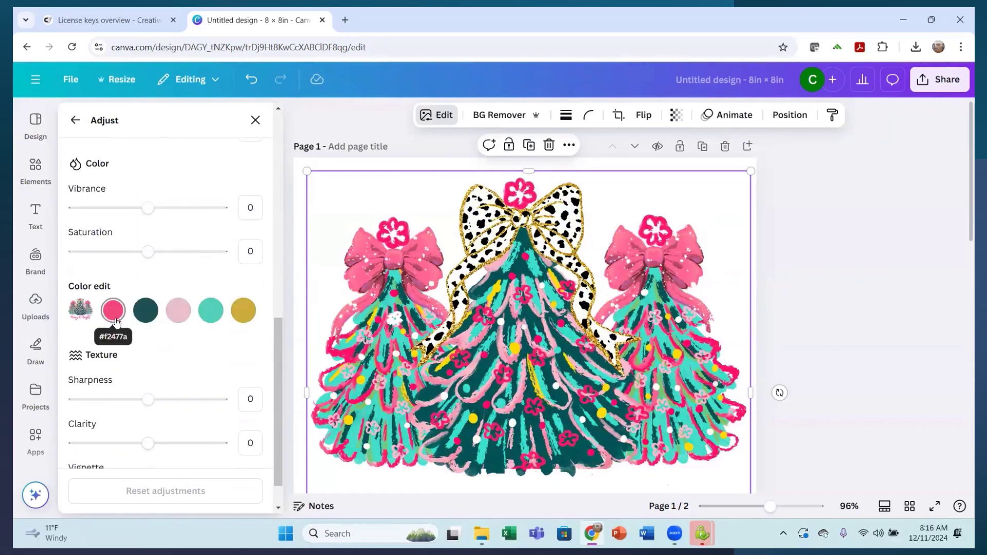
pyautogui.click(117, 312)
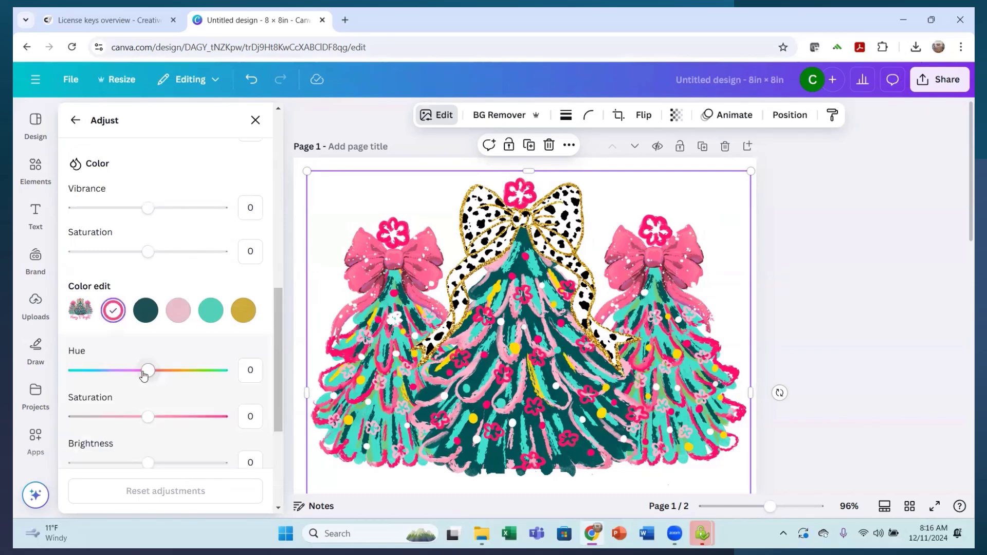
pyautogui.moveTo(151, 376)
pyautogui.mouseDown()
pyautogui.moveTo(110, 376)
pyautogui.moveTo(181, 376)
pyautogui.moveTo(151, 377)
pyautogui.mouseUp()
pyautogui.moveTo(150, 416); pyautogui.dragTo(144, 386)
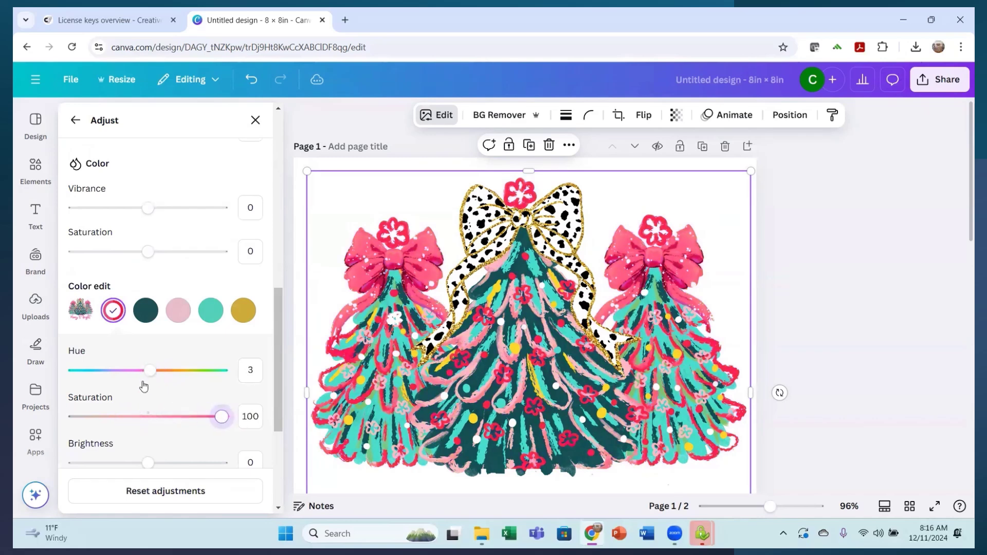
pyautogui.scroll(-4, 146, 393)
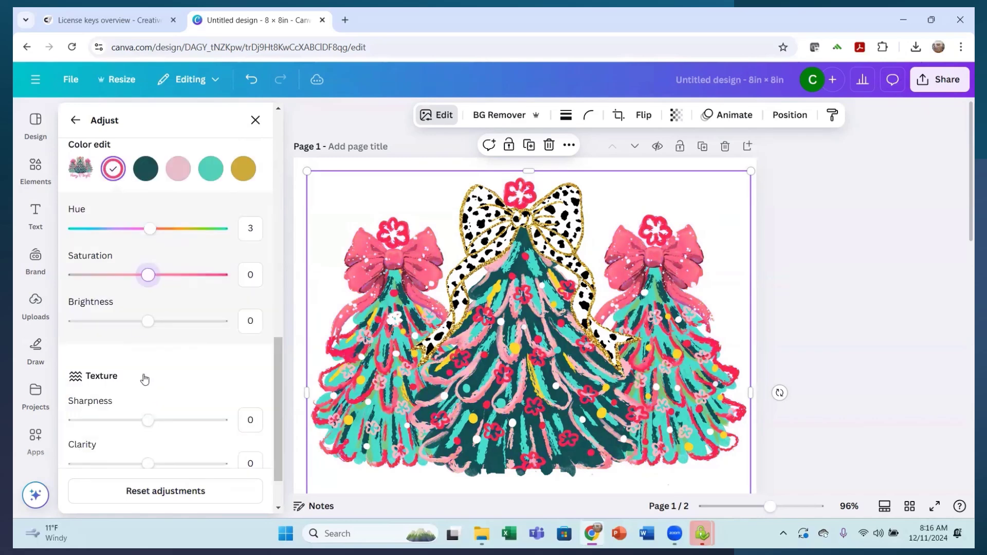
pyautogui.moveTo(148, 274); pyautogui.dragTo(119, 279)
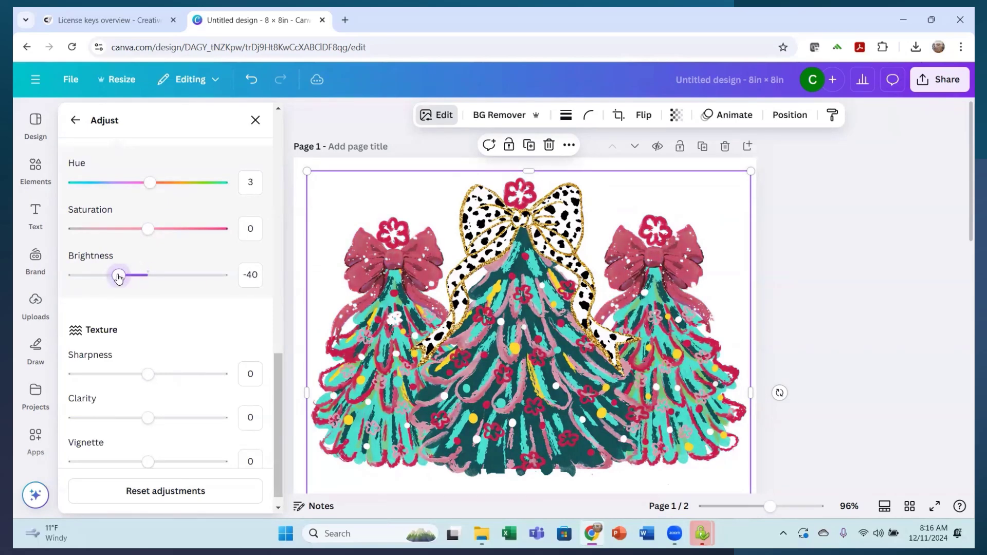
# Check the recoloured trees image on page 1 and close its adjustments.
pyautogui.scroll(-1, 408, 319)
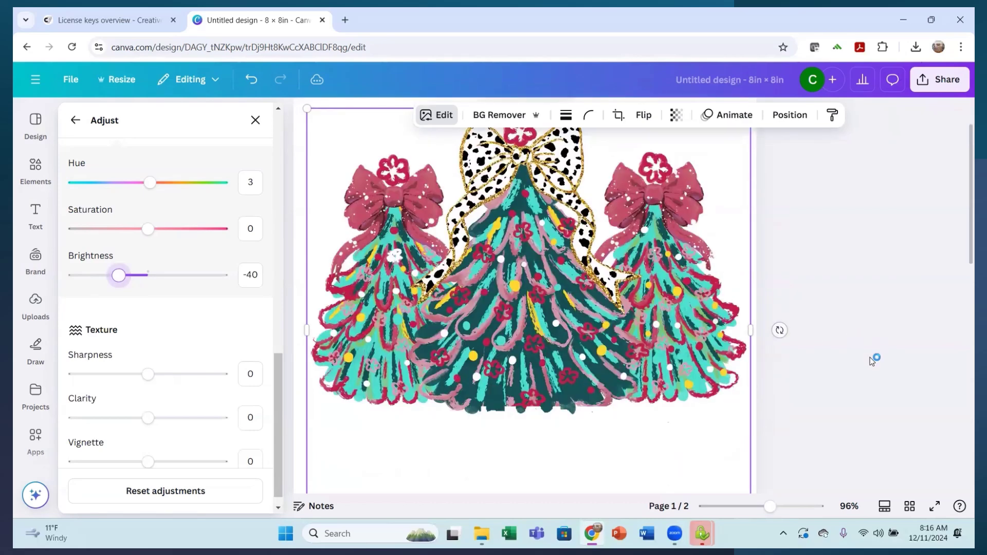
pyautogui.scroll(10, 173, 372)
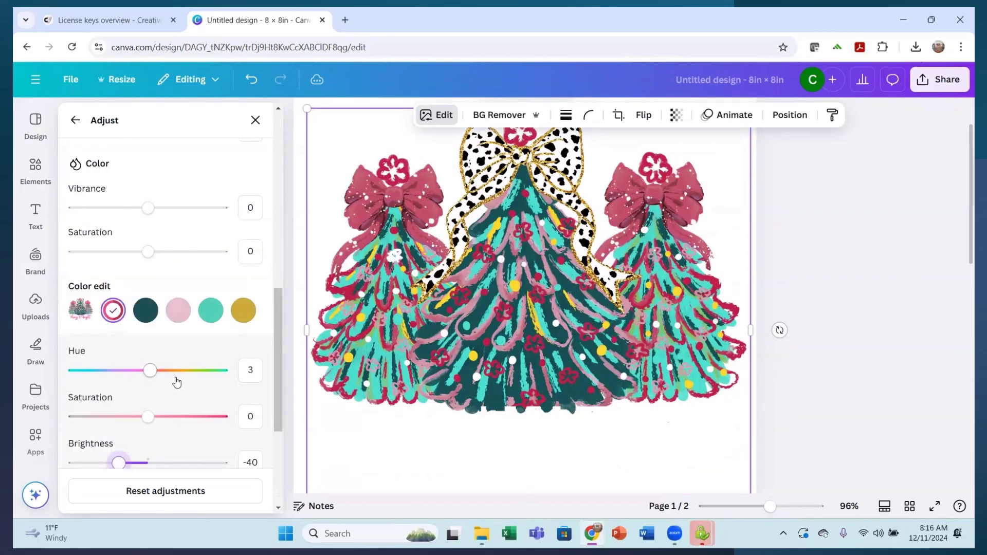
pyautogui.click(255, 120)
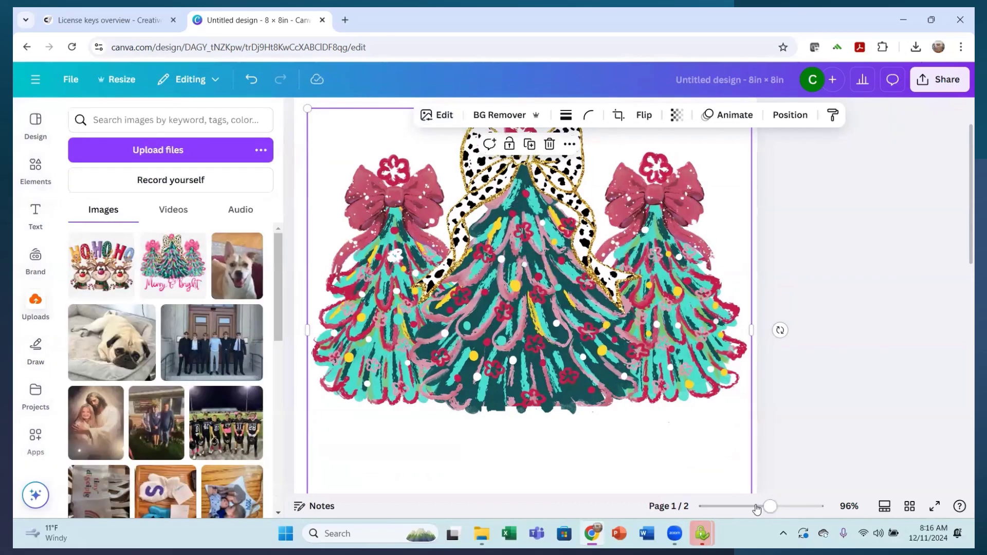
# Open the reindeer image on page 2 for editing and enlarge it from two opposite corners to nearly fill the page.
pyautogui.moveTo(761, 512); pyautogui.dragTo(754, 507)
pyautogui.scroll(-6, 750, 375)
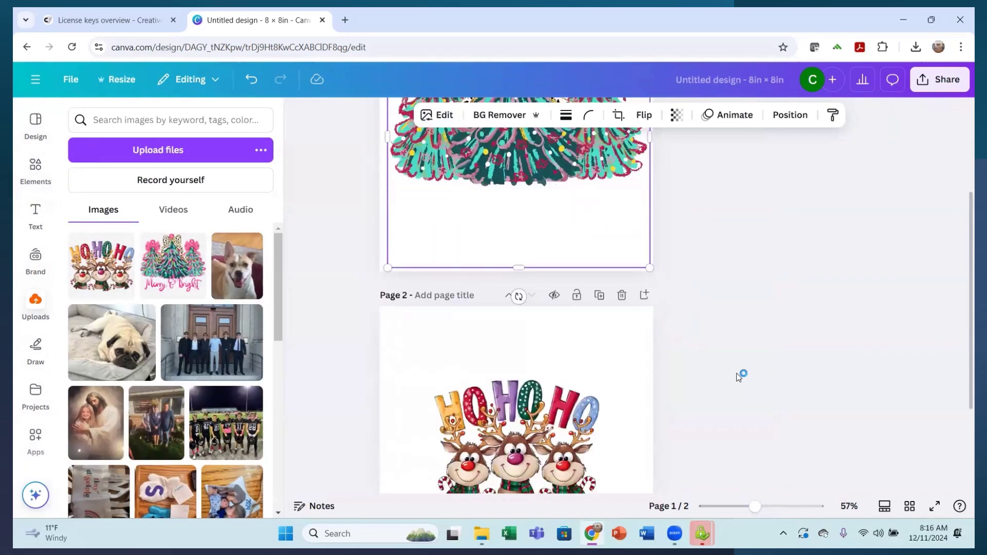
pyautogui.click(513, 351)
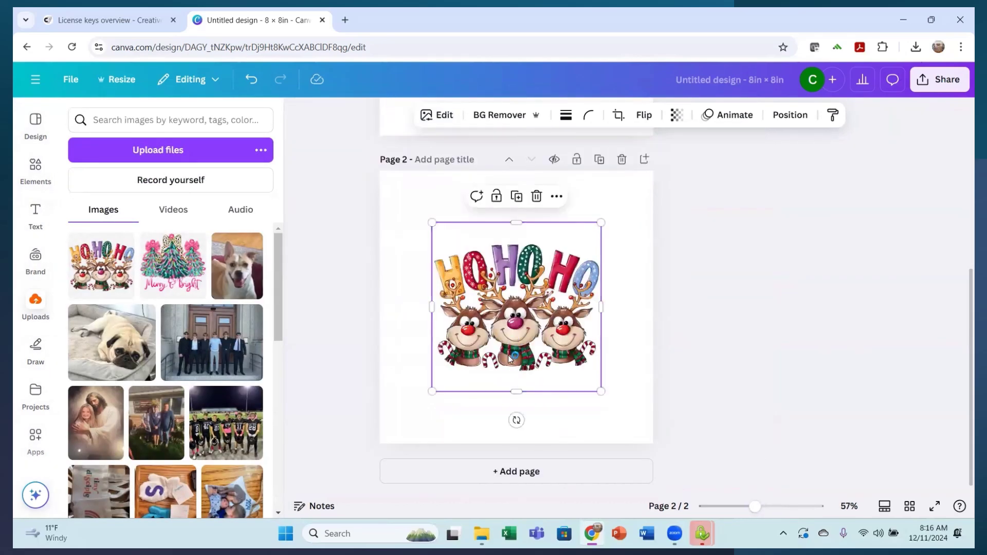
pyautogui.click(425, 117)
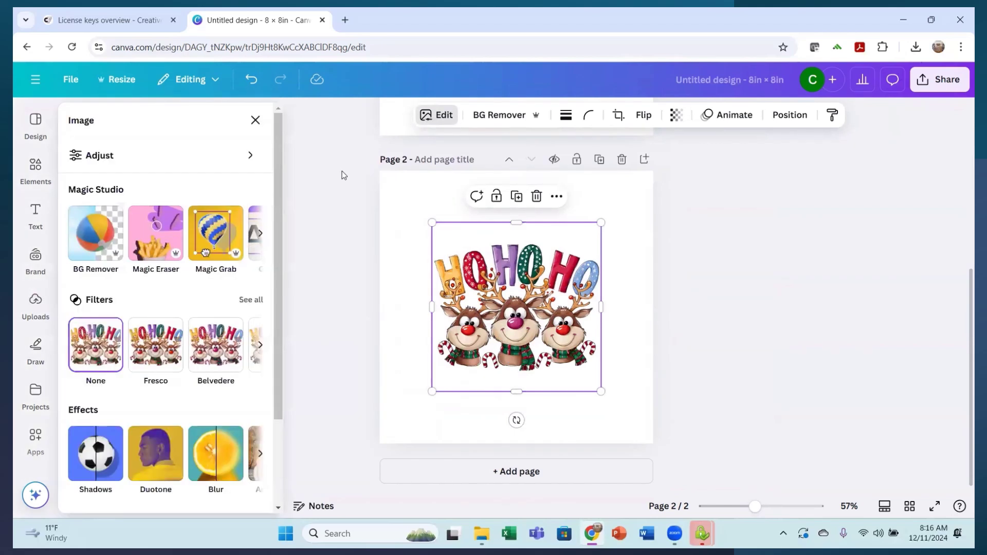
pyautogui.scroll(-2, 133, 355)
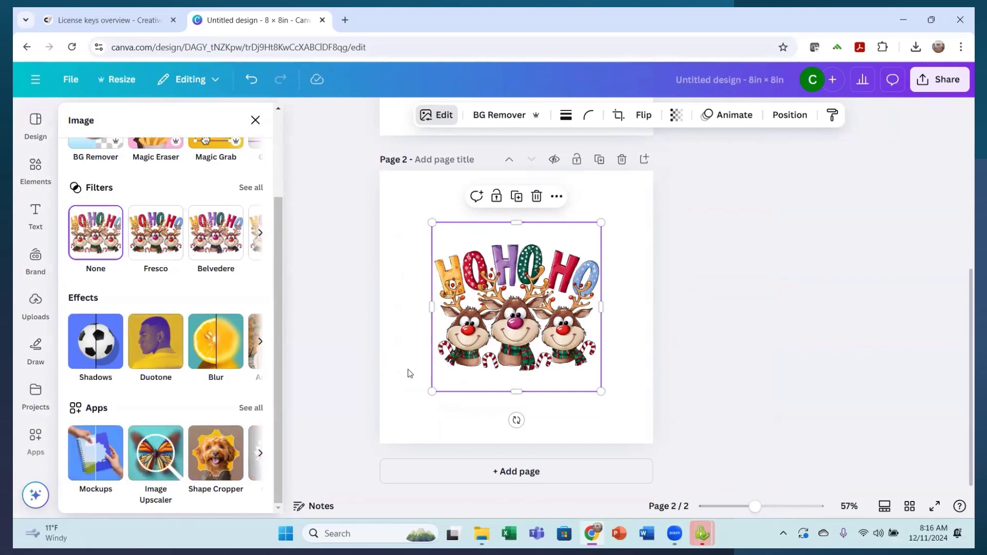
pyautogui.moveTo(600, 222); pyautogui.dragTo(646, 178)
pyautogui.moveTo(432, 392); pyautogui.dragTo(380, 443)
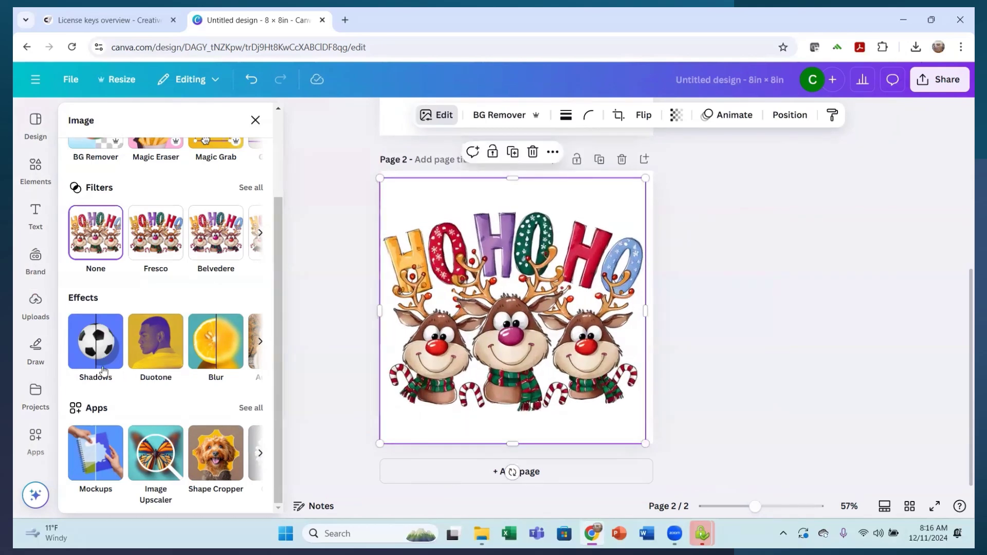
# Try the Drop shadow on the reindeer image and settle on a black Outline shadow with size 25 and intensity 100.
pyautogui.click(99, 349)
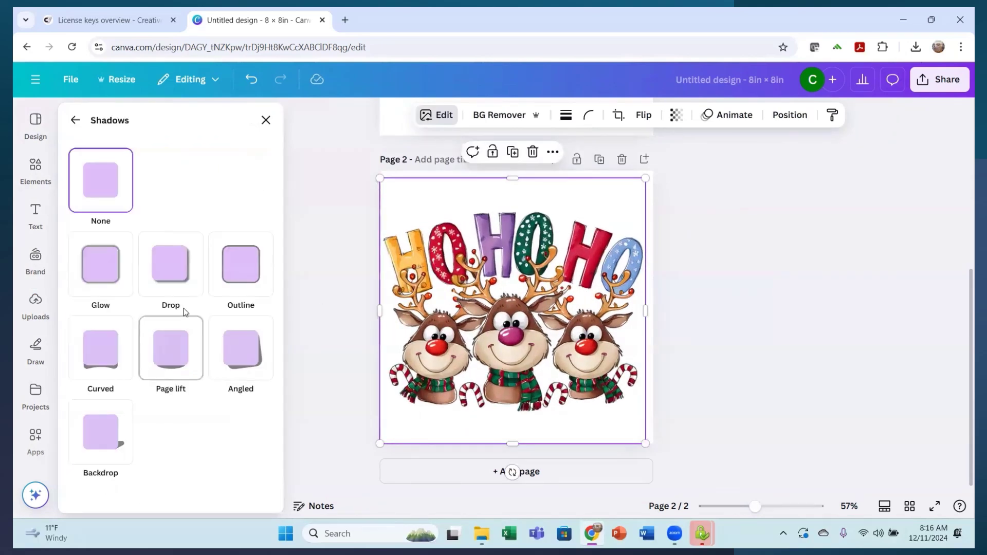
pyautogui.click(178, 276)
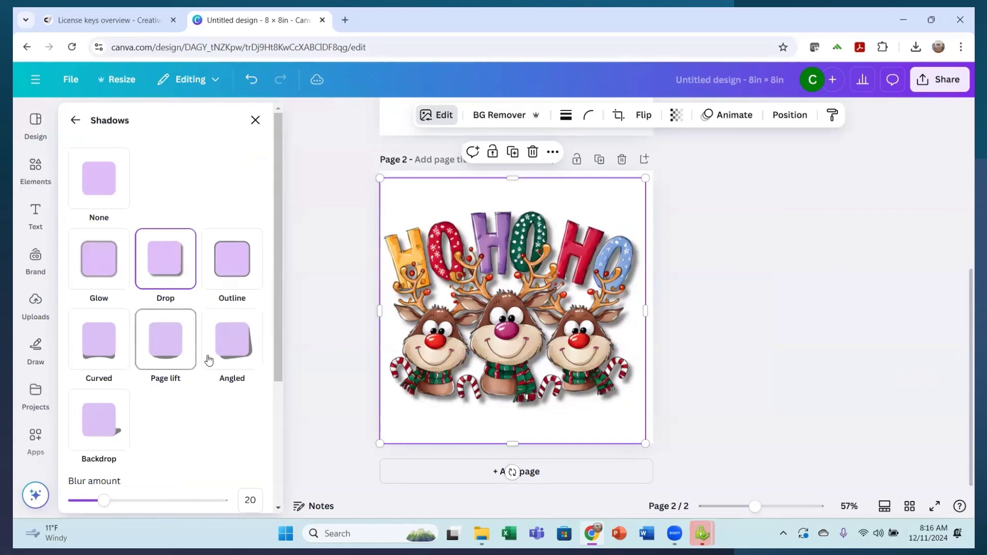
pyautogui.click(247, 264)
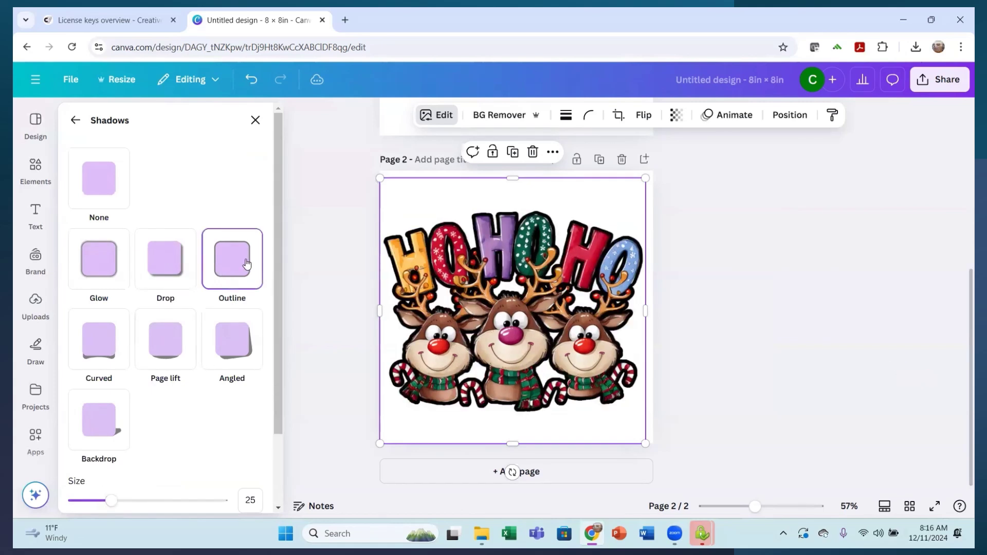
pyautogui.scroll(-1, 110, 442)
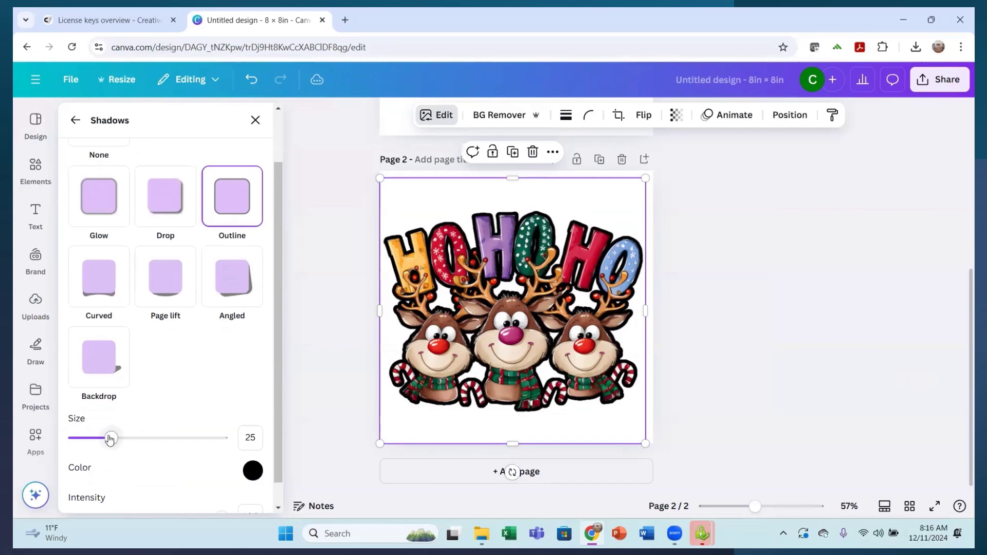
pyautogui.moveTo(111, 442)
pyautogui.mouseDown()
pyautogui.moveTo(161, 447)
pyautogui.moveTo(97, 440)
pyautogui.moveTo(108, 456)
pyautogui.moveTo(155, 446)
pyautogui.moveTo(110, 442)
pyautogui.moveTo(136, 450)
pyautogui.moveTo(156, 441)
pyautogui.moveTo(111, 450)
pyautogui.mouseUp()
pyautogui.scroll(-1, 232, 387)
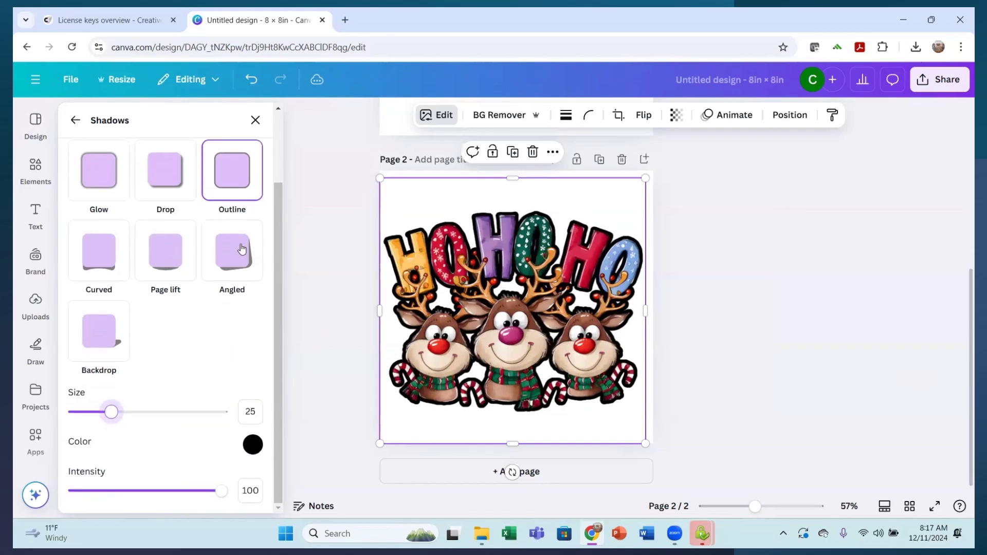
pyautogui.click(255, 120)
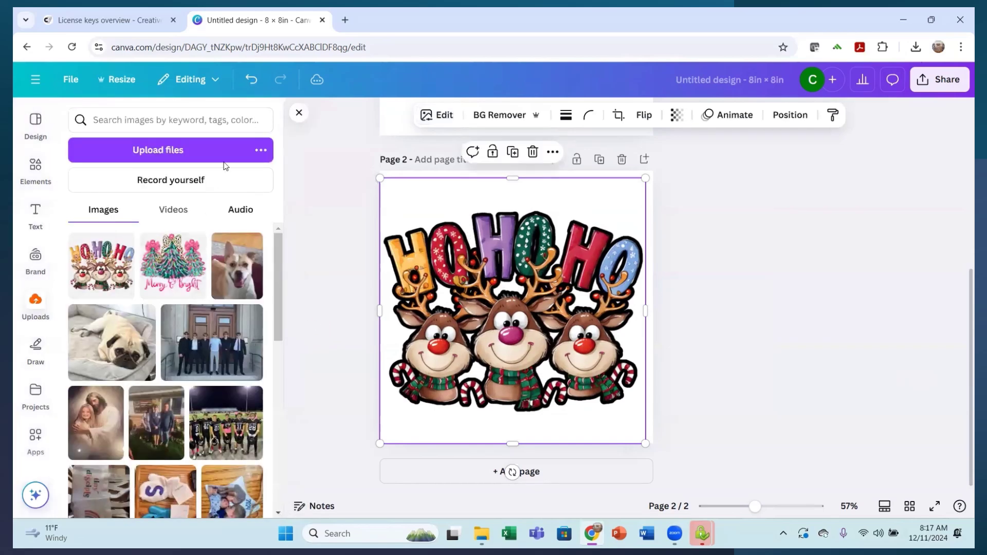
# Browse the Duotone effects available for the reindeer image without applying one.
pyautogui.click(439, 116)
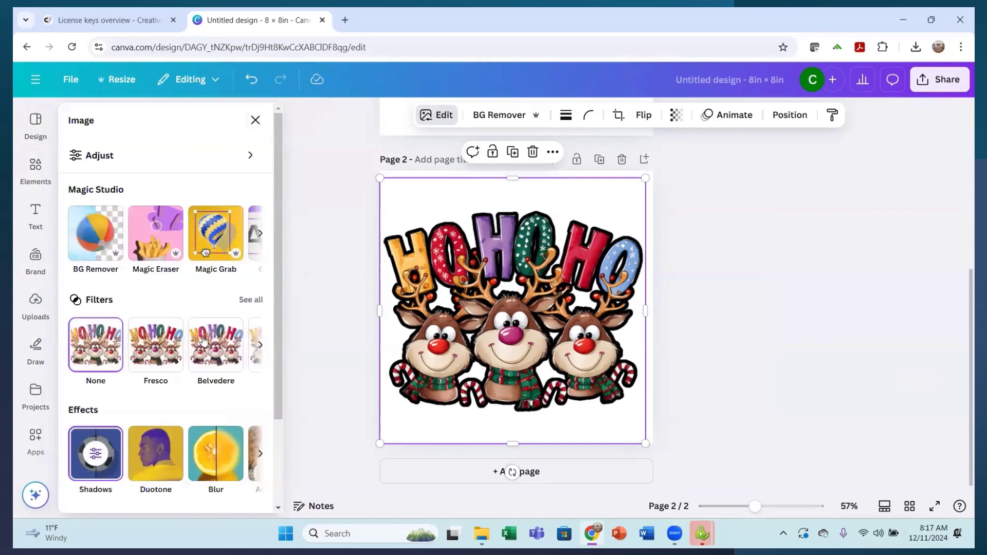
pyautogui.scroll(-2, 175, 402)
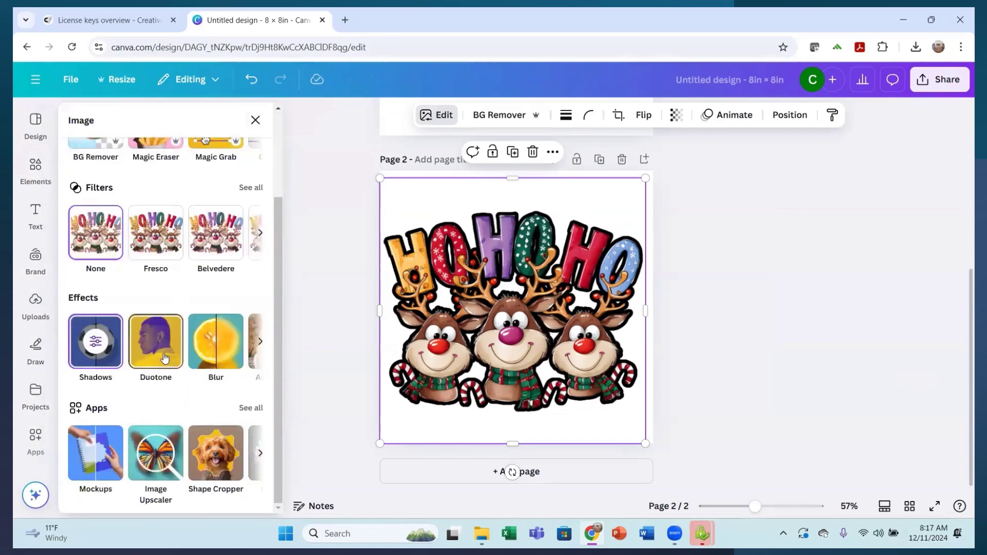
pyautogui.click(164, 358)
pyautogui.scroll(-6, 165, 359)
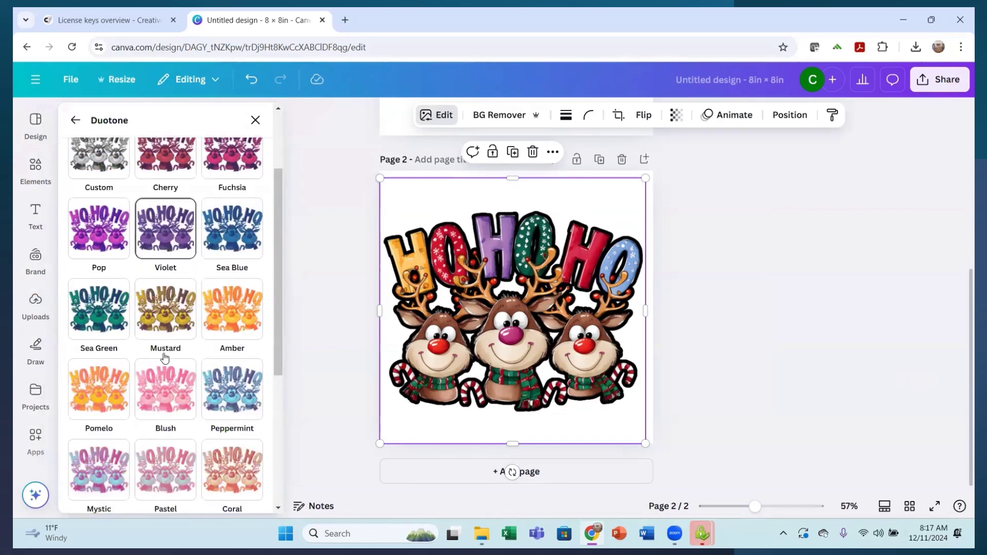
pyautogui.scroll(6, 163, 368)
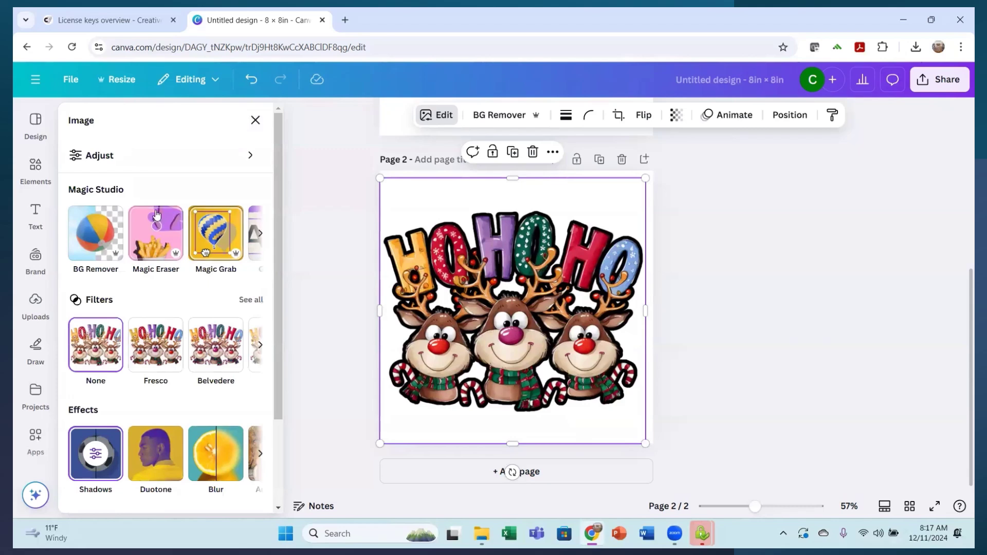
# Adjust the whole reindeer image to temperature 15, tint -5 and brightness 32.
pyautogui.click(156, 158)
pyautogui.moveTo(148, 288); pyautogui.dragTo(145, 329)
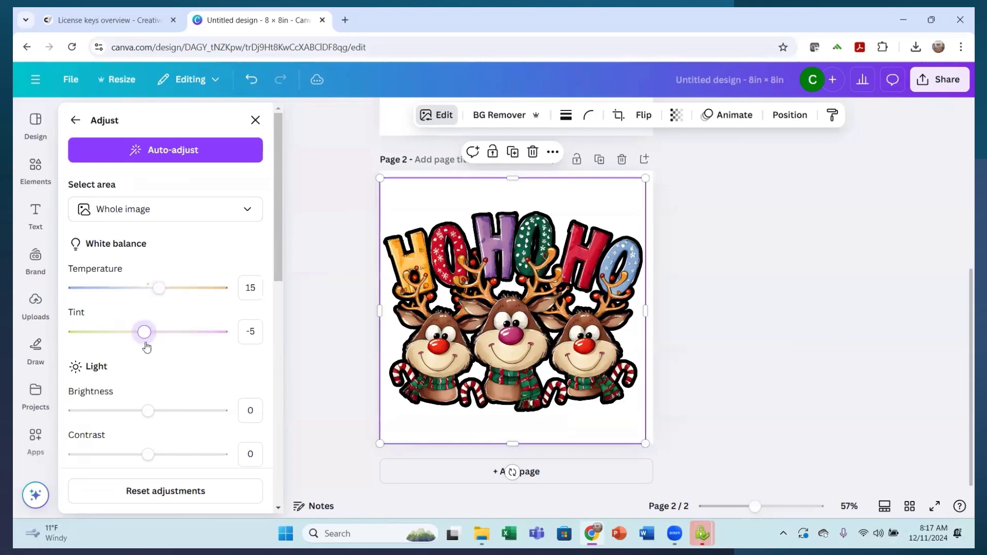
pyautogui.scroll(-4, 148, 351)
pyautogui.moveTo(180, 229)
pyautogui.mouseDown()
pyautogui.moveTo(198, 230)
pyautogui.moveTo(174, 244)
pyautogui.mouseUp()
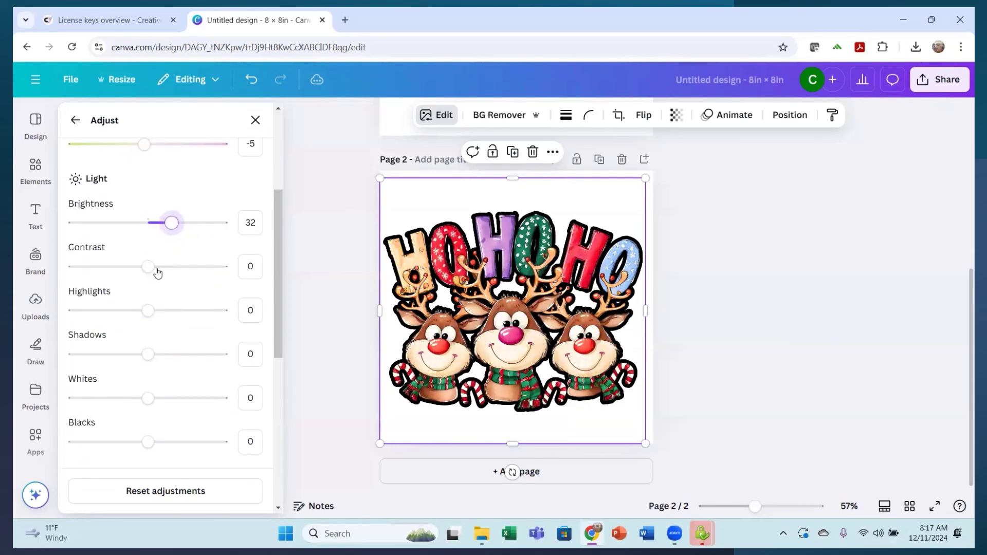
# Edit the reindeer image's purple colour, setting its hue to 4.
pyautogui.scroll(-6, 162, 249)
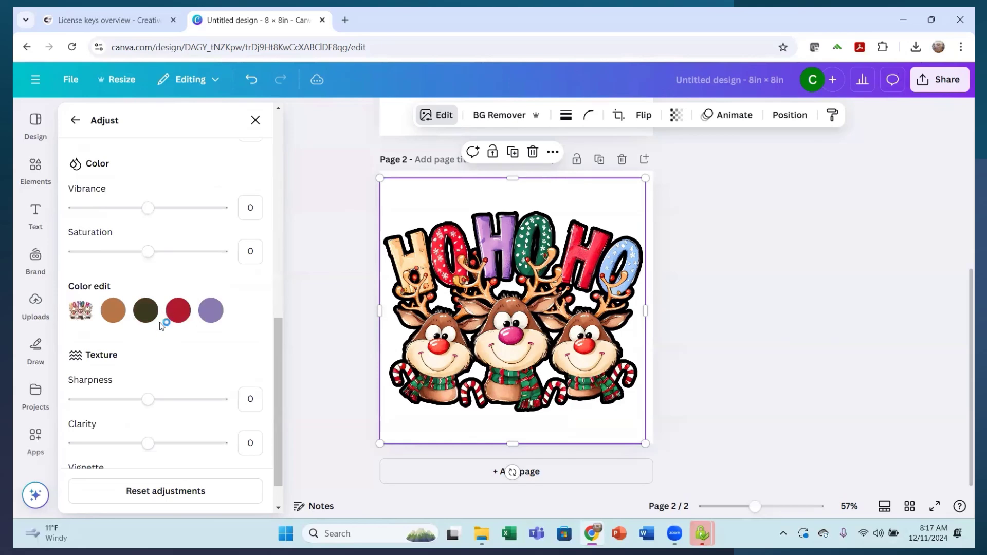
pyautogui.click(210, 310)
pyautogui.moveTo(150, 377); pyautogui.dragTo(154, 337)
pyautogui.scroll(-4, 234, 314)
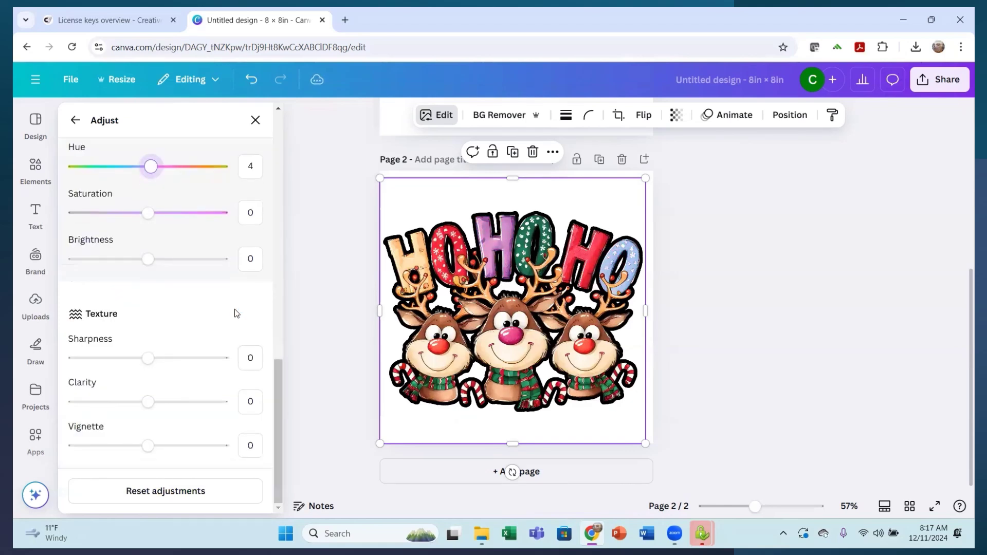
pyautogui.scroll(10, 234, 295)
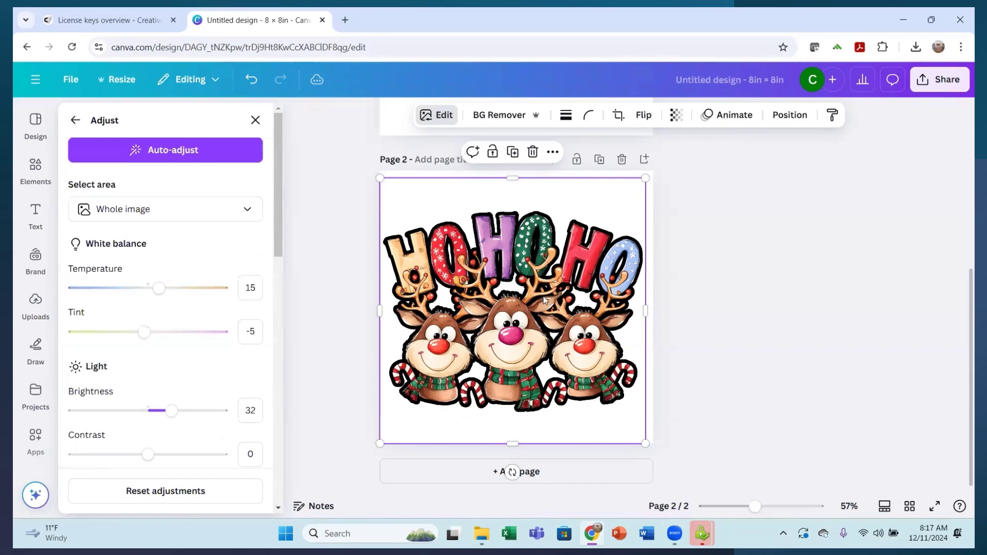
# Look over the edited reindeer and trees graphics on pages 1 and 2.
pyautogui.scroll(5, 543, 298)
pyautogui.scroll(-3, 529, 286)
pyautogui.scroll(3, 519, 276)
pyautogui.click(532, 327)
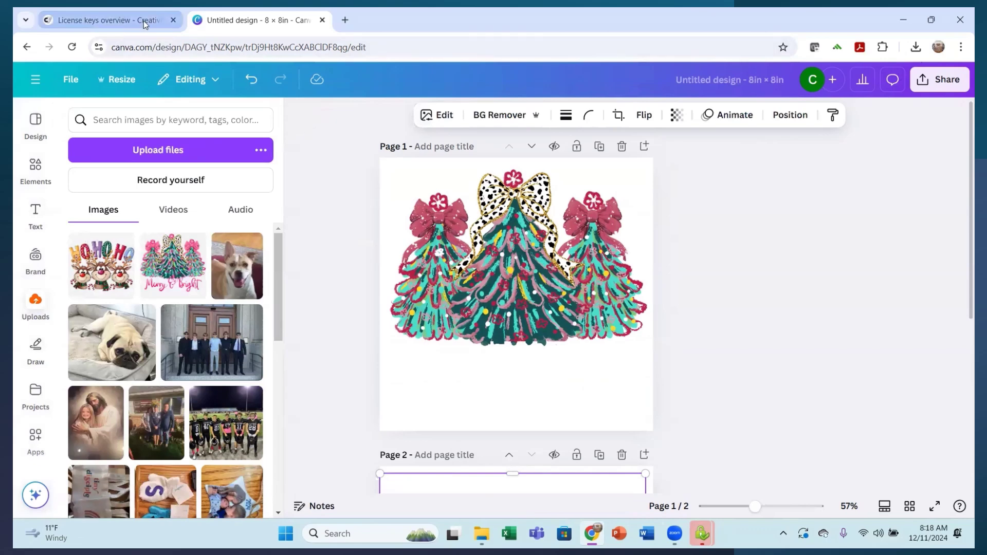
# Switch to the Creative Fabrica site and go from its home page to the Fonts category.
pyautogui.click(63, 23)
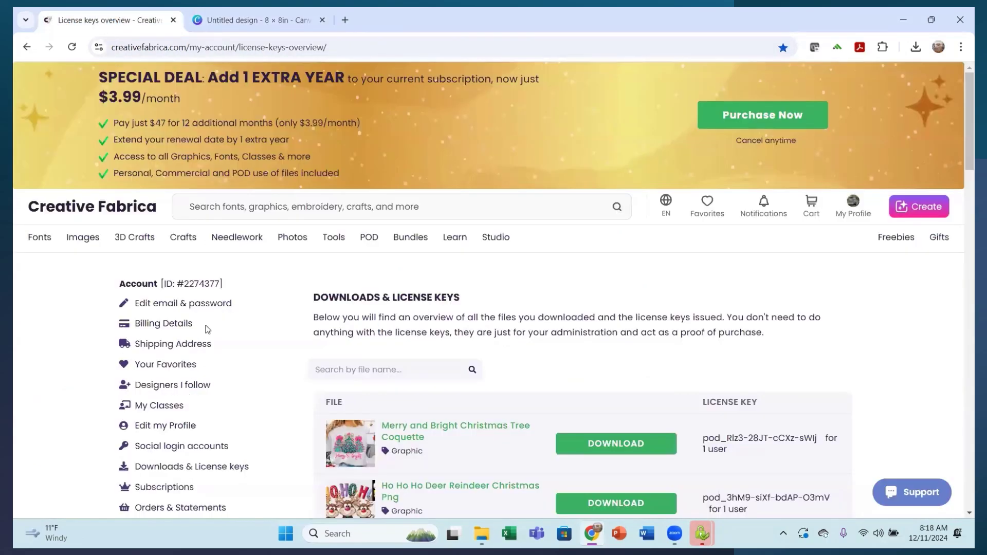
pyautogui.click(81, 208)
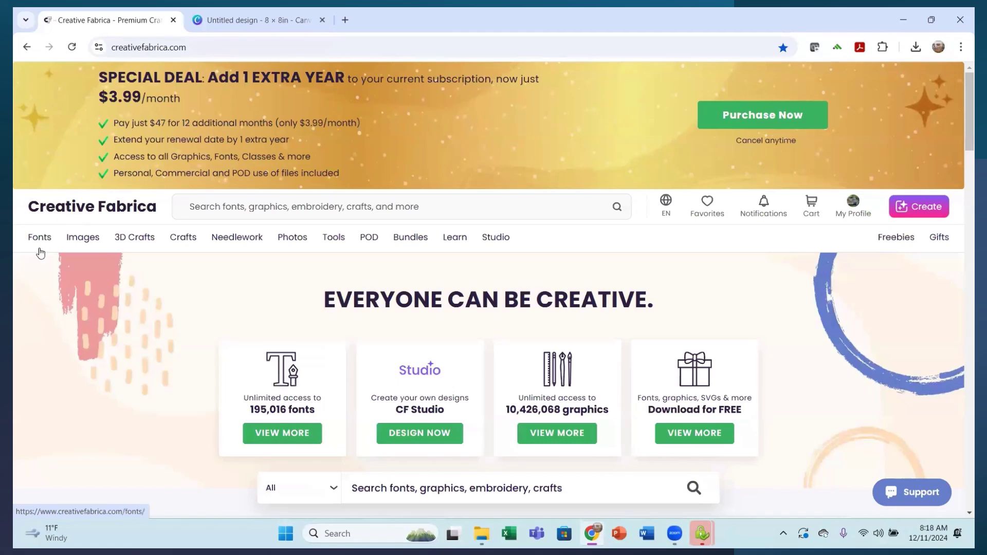
pyautogui.click(39, 244)
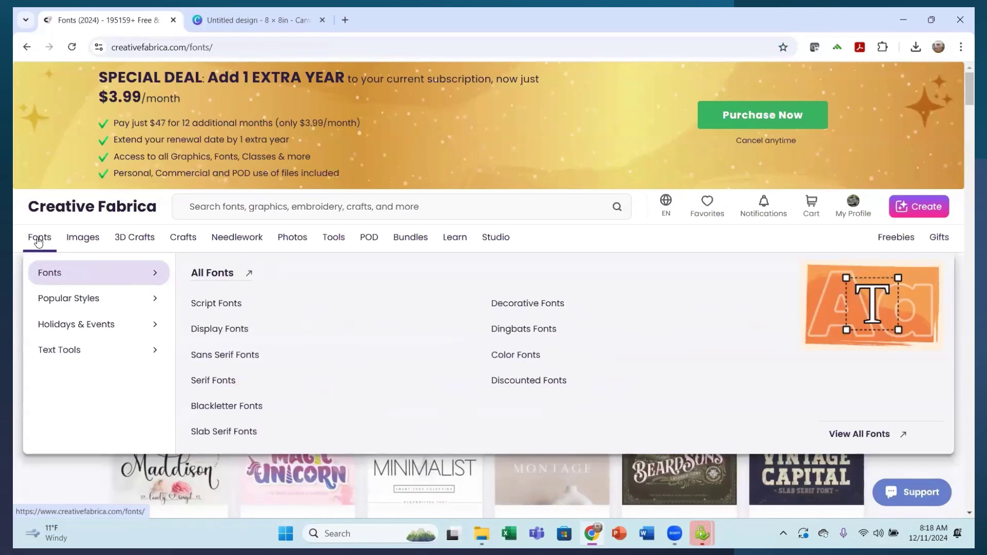
pyautogui.moveTo(53, 309)
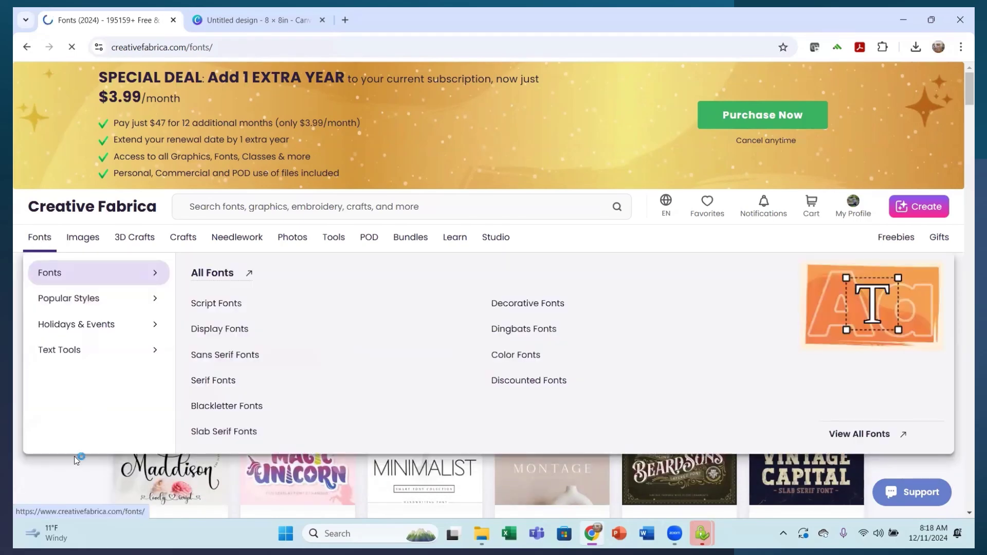
# Find the Chilly Christmas font among this week's popular fonts and download it from its product page.
pyautogui.scroll(-3, 715, 308)
pyautogui.scroll(-2, 718, 292)
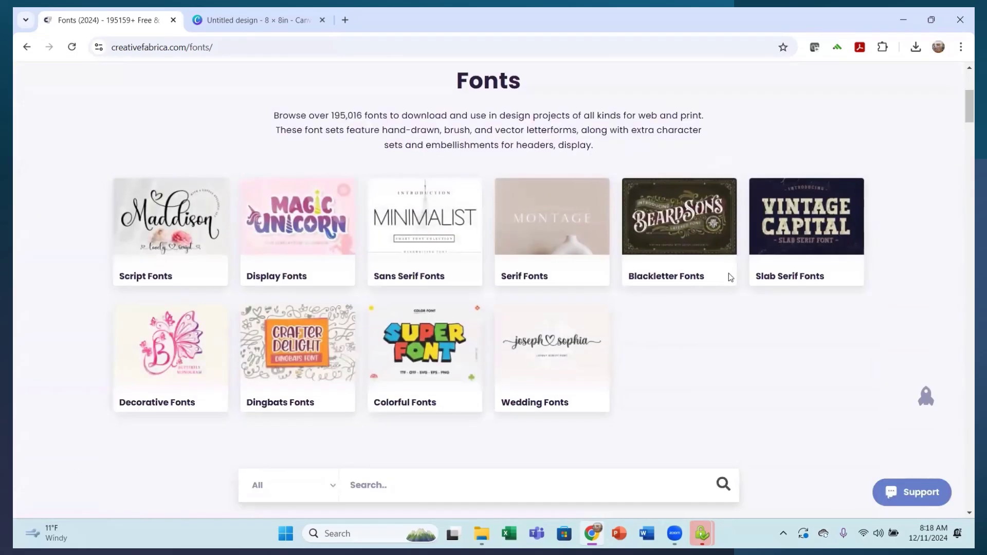
pyautogui.scroll(1, 850, 353)
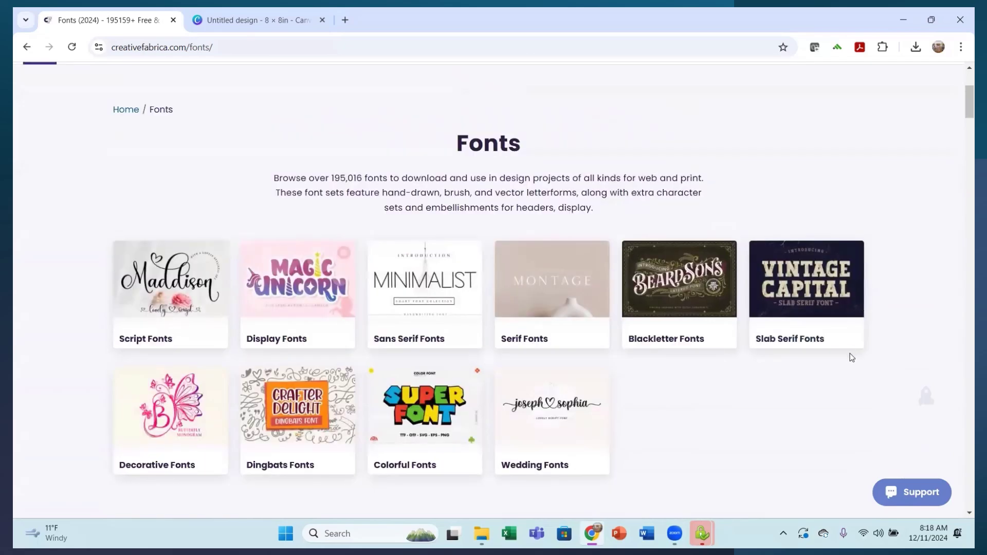
pyautogui.scroll(-4, 825, 356)
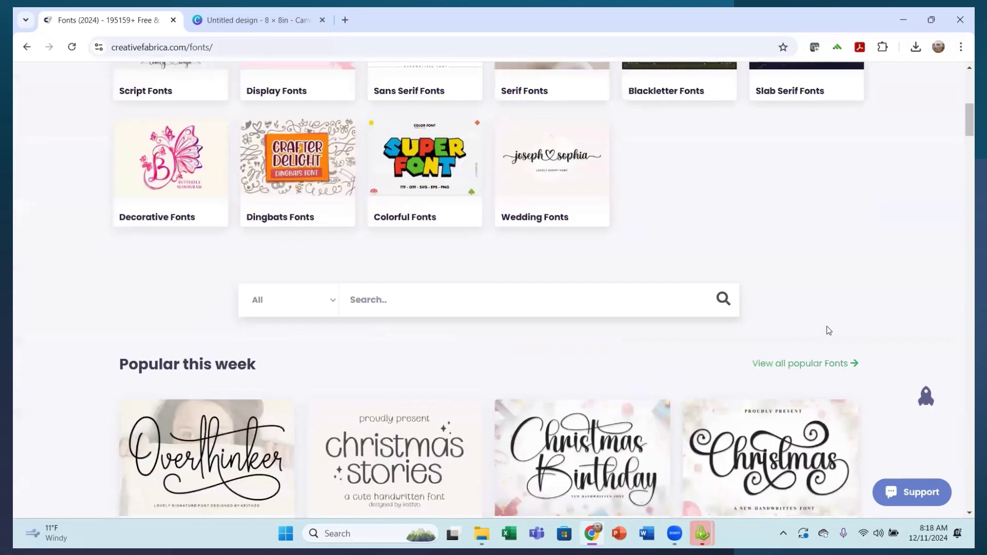
pyautogui.scroll(-6, 825, 314)
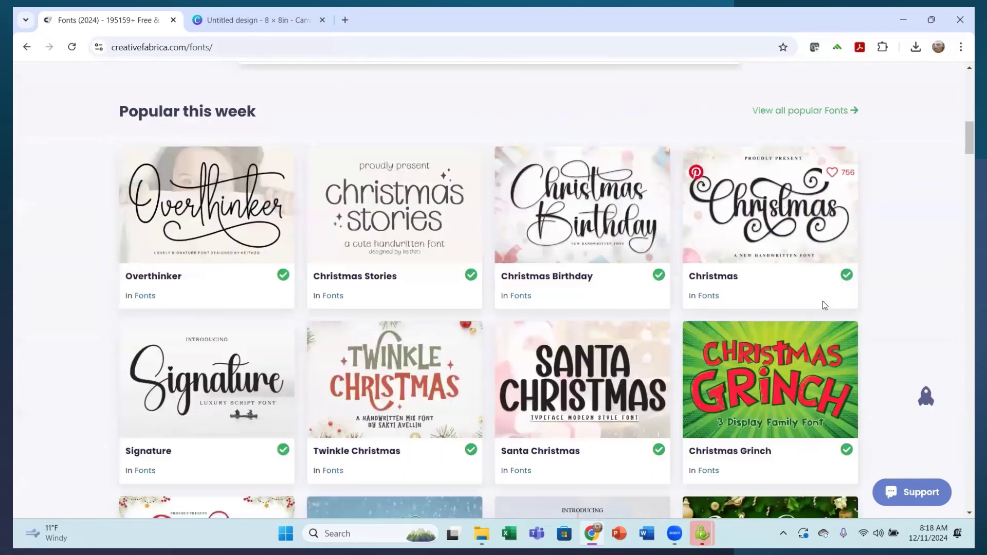
pyautogui.scroll(-1, 877, 298)
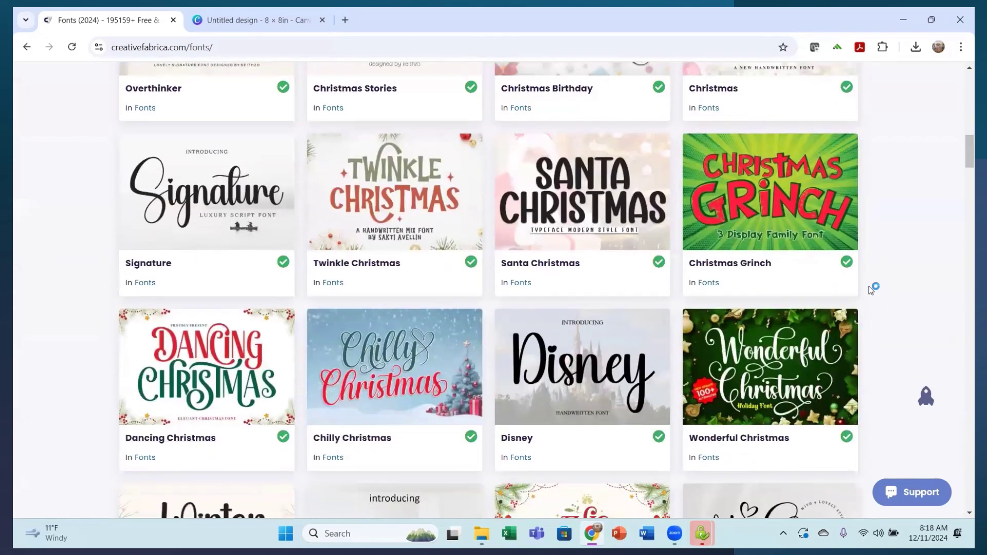
pyautogui.scroll(-1, 838, 287)
pyautogui.scroll(-1, 838, 286)
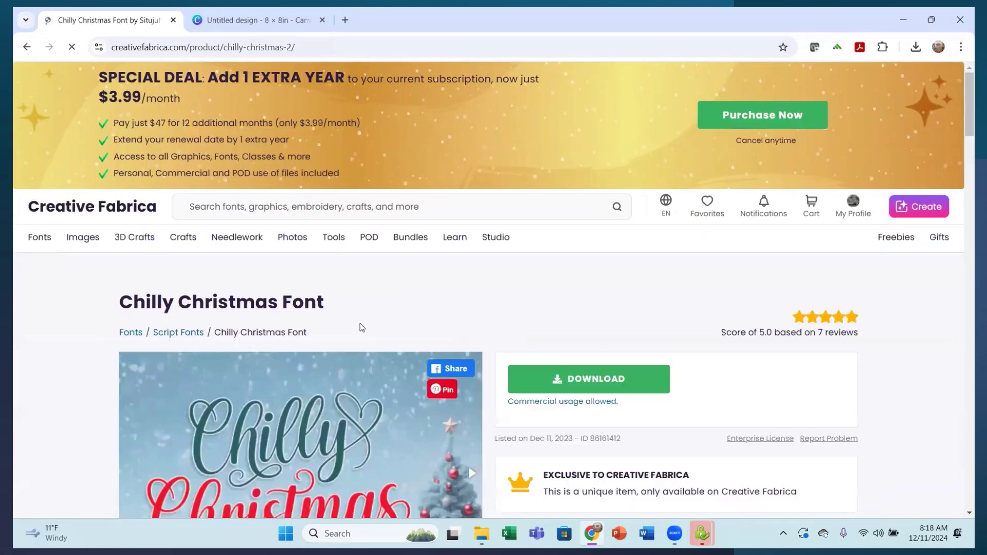
pyautogui.scroll(-2, 584, 262)
pyautogui.click(583, 261)
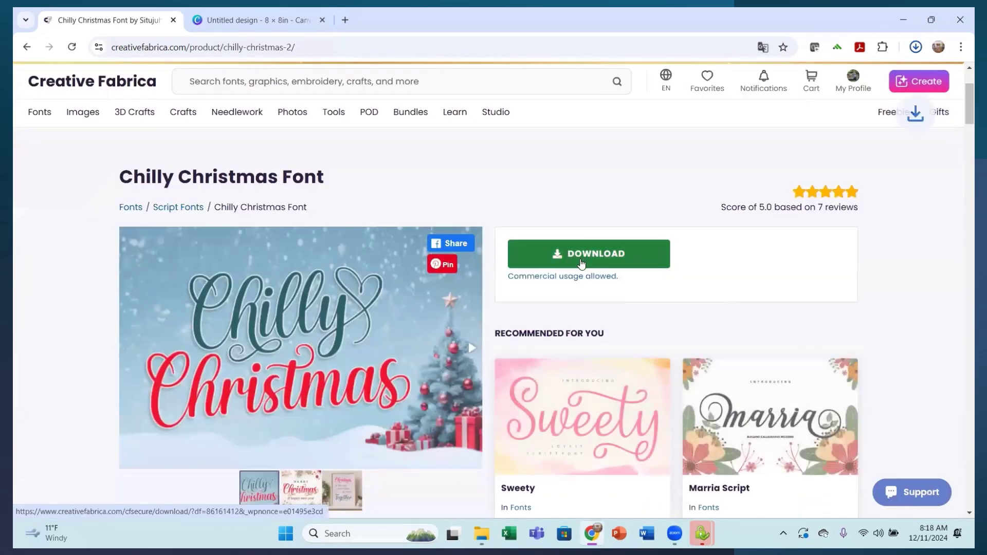
# Open the downloaded Chilly-Christmas-86161412.zip and extract its contents to the suggested folder in Downloads.
pyautogui.click(915, 47)
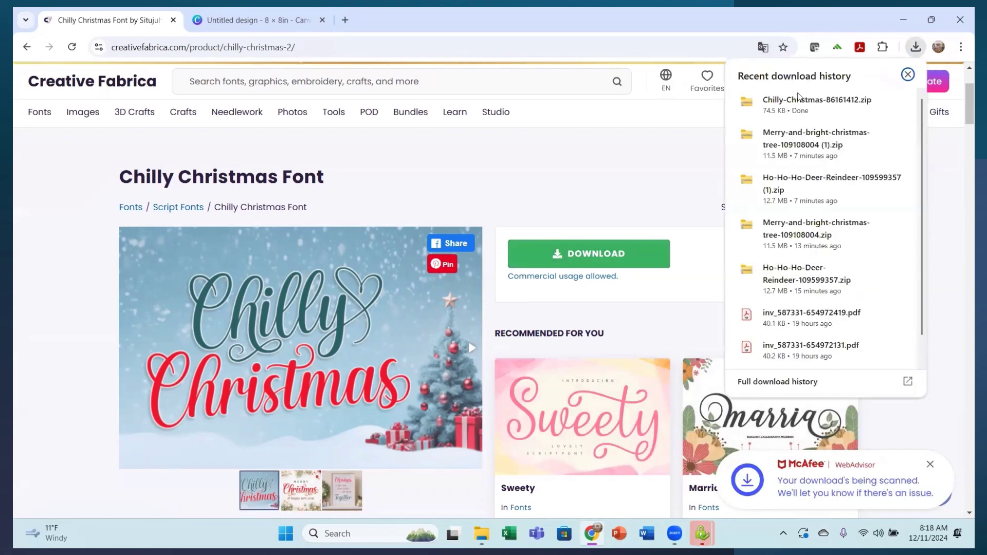
pyautogui.click(761, 113)
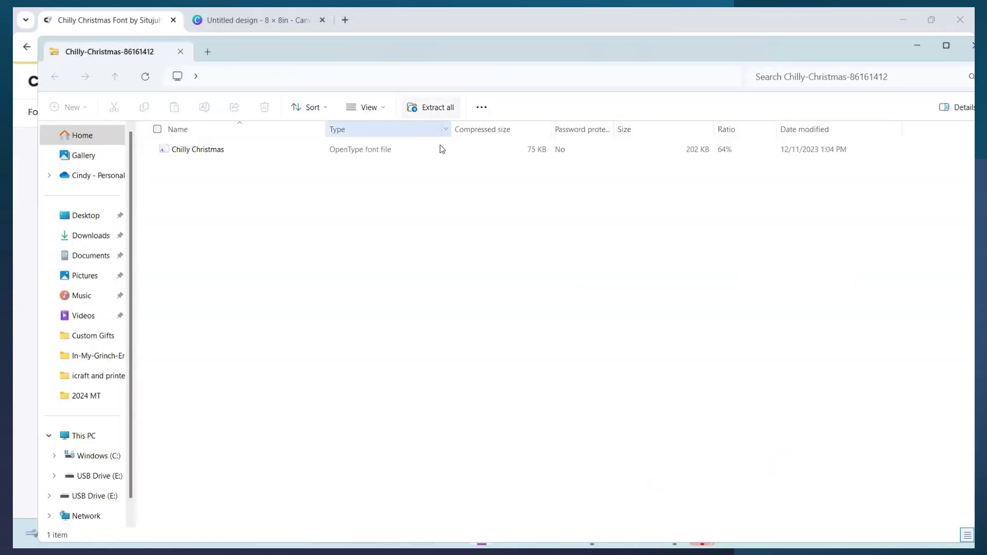
pyautogui.click(446, 110)
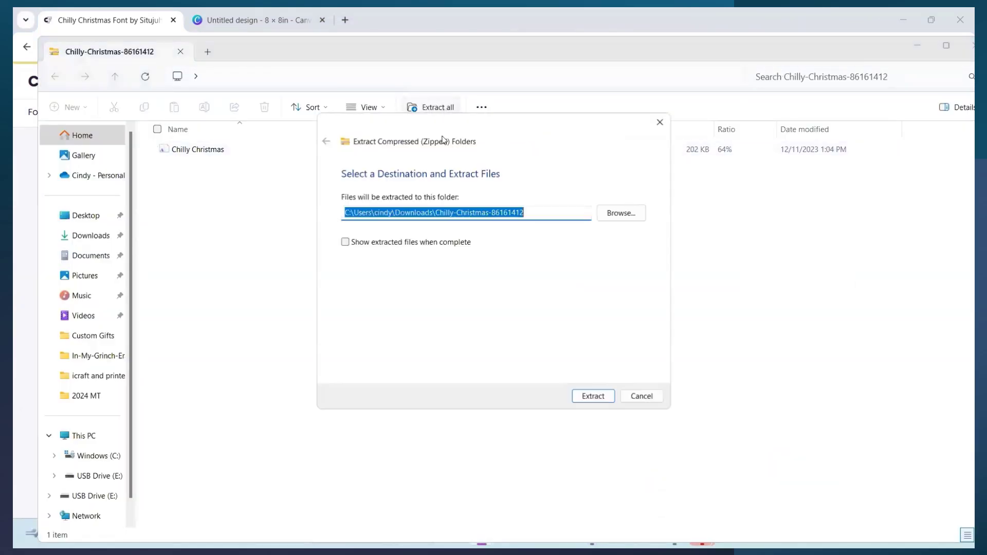
pyautogui.click(593, 396)
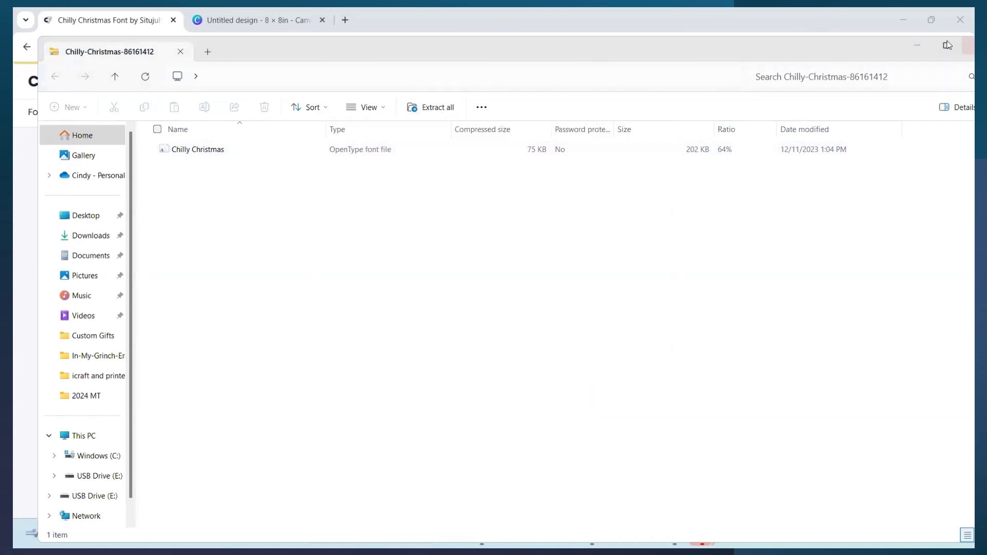
pyautogui.moveTo(700, 58); pyautogui.dragTo(614, 68)
pyautogui.click(896, 60)
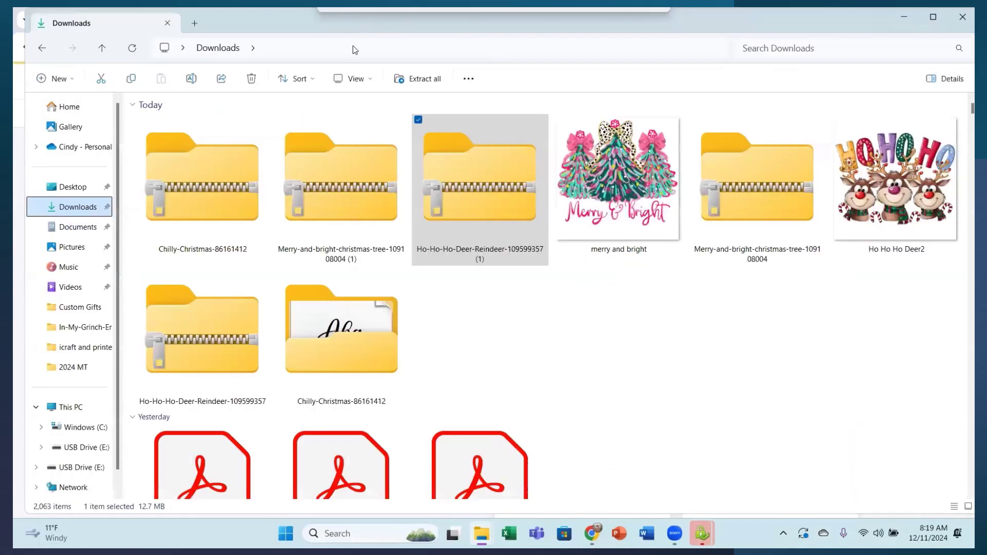
# Open the Chilly Christmas OpenType file in the extracted Chilly-Christmas-86161412 folder and install the font.
pyautogui.click(341, 335)
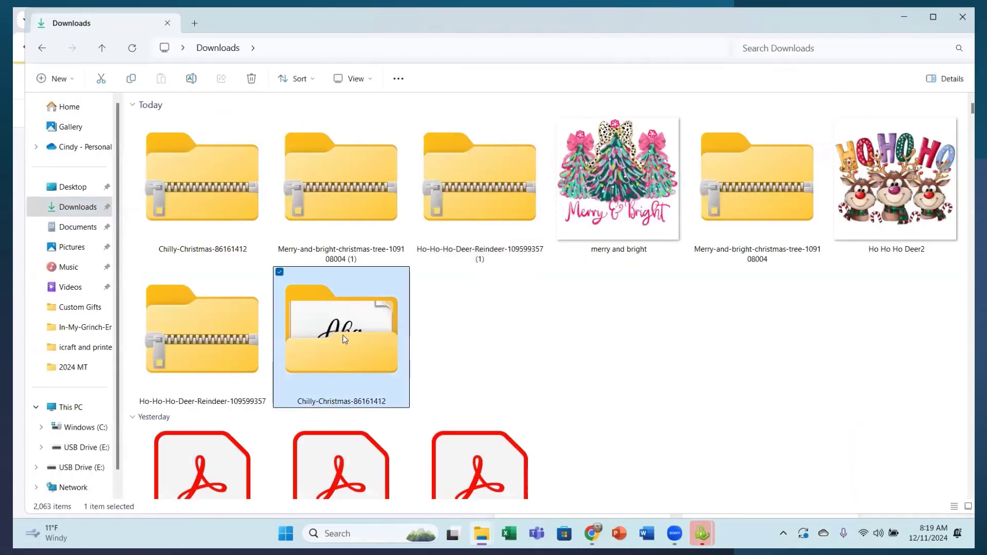
pyautogui.doubleClick(343, 327)
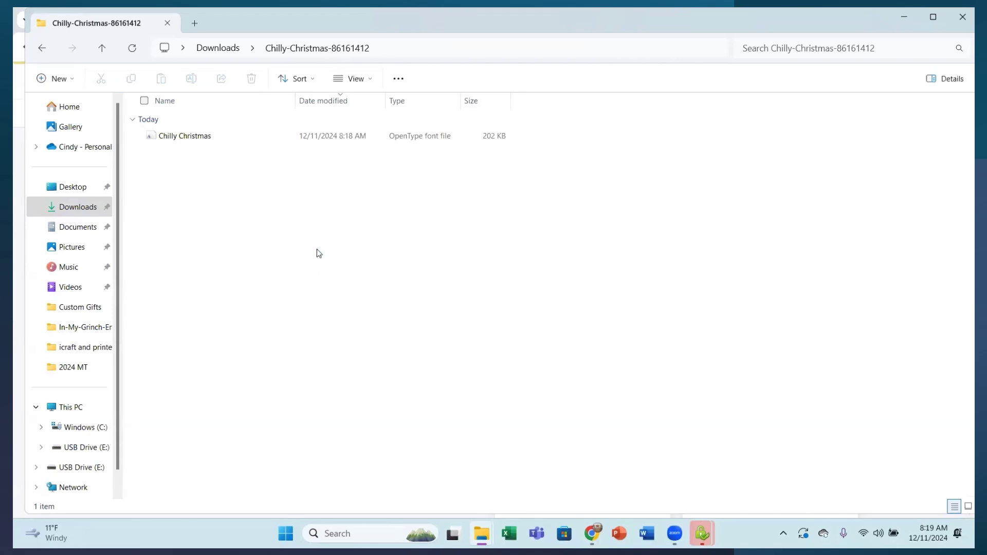
pyautogui.doubleClick(329, 143)
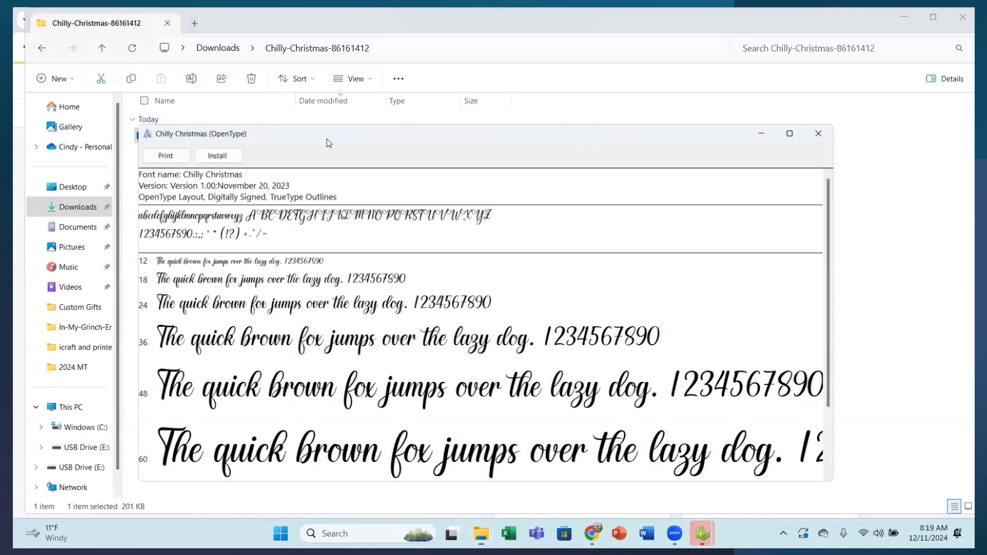
pyautogui.click(215, 154)
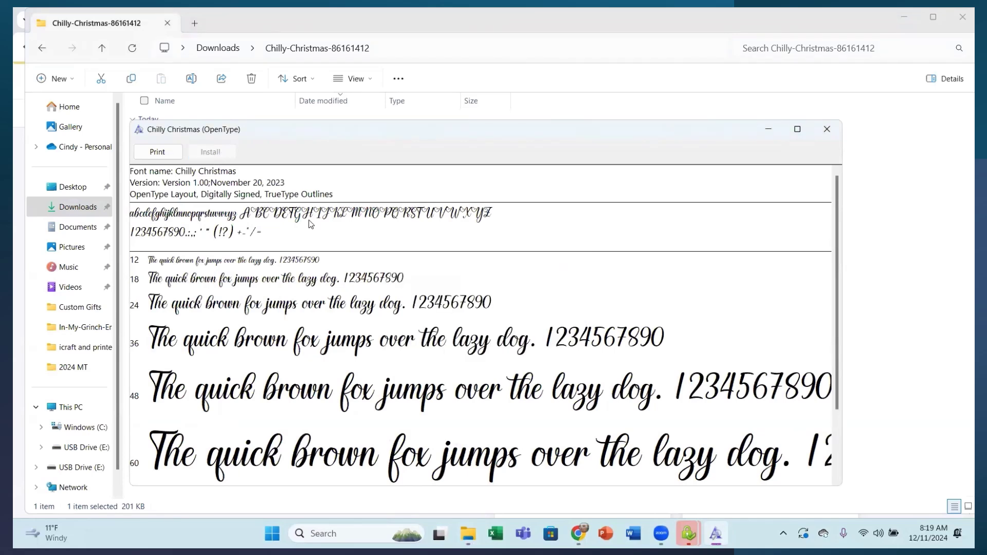
# Switch to Word, create a blank document and insert a Simple Text Box.
pyautogui.click(634, 533)
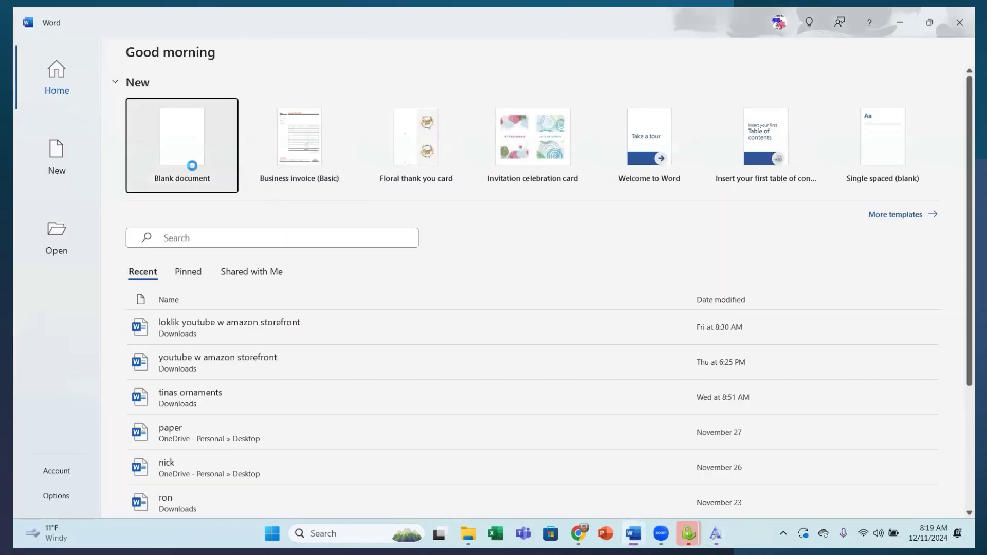
pyautogui.click(192, 166)
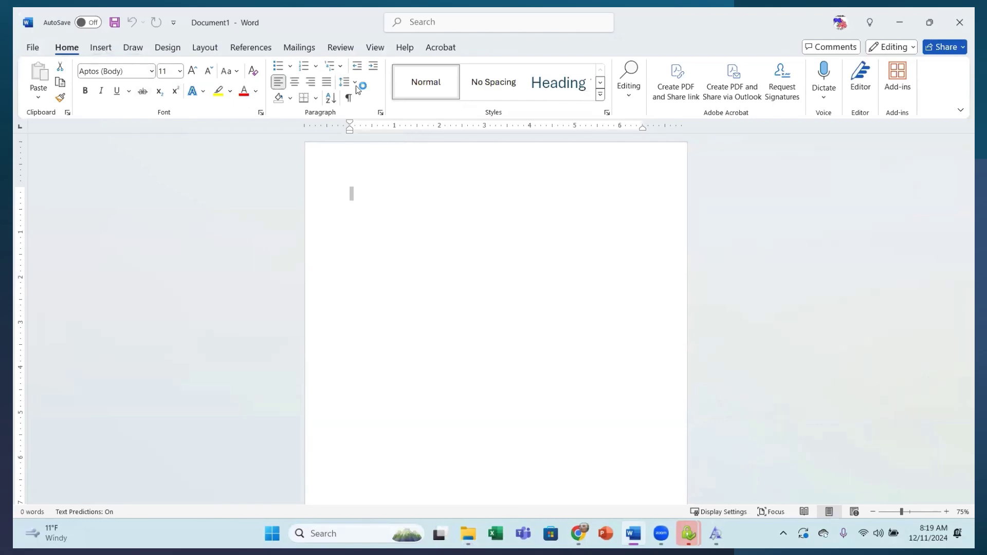
pyautogui.click(100, 47)
pyautogui.click(741, 77)
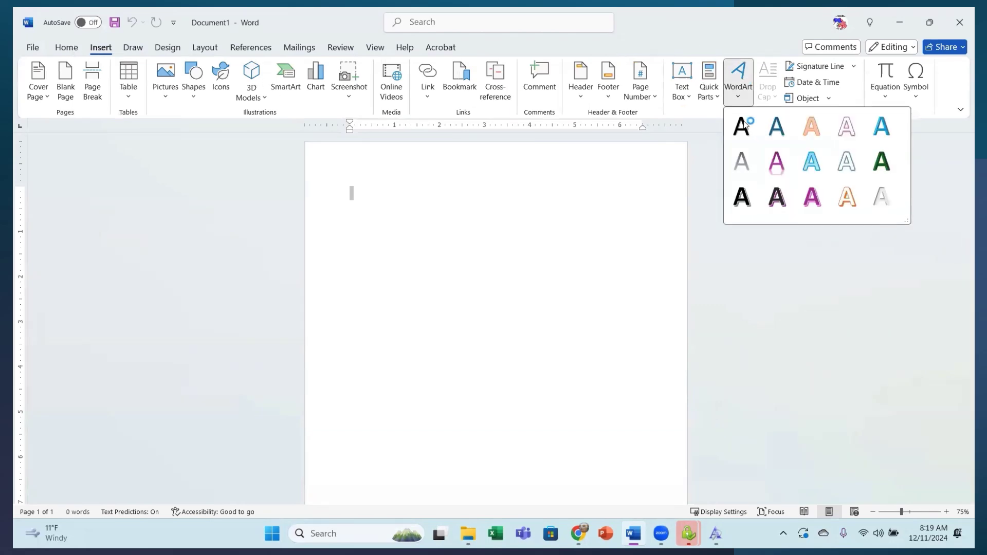
pyautogui.click(683, 98)
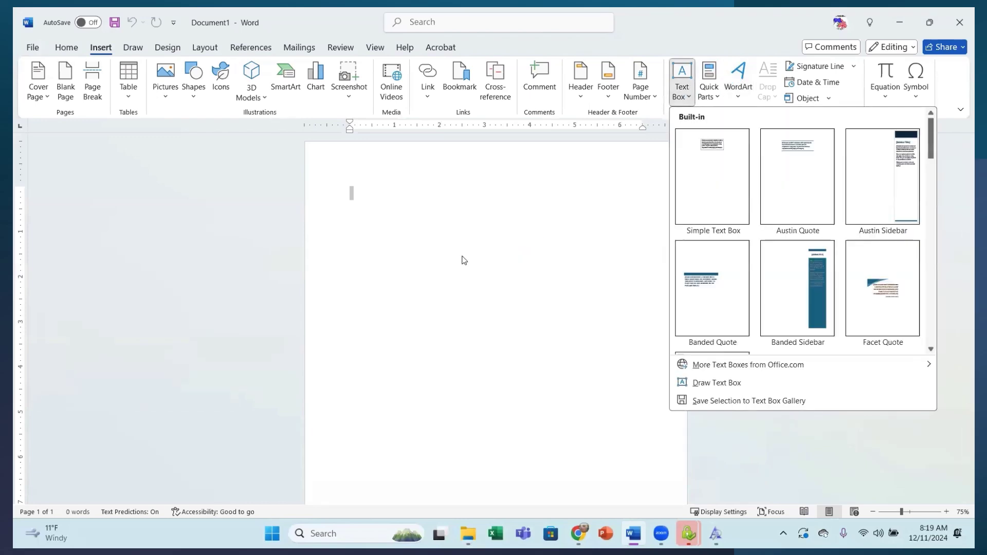
pyautogui.click(704, 202)
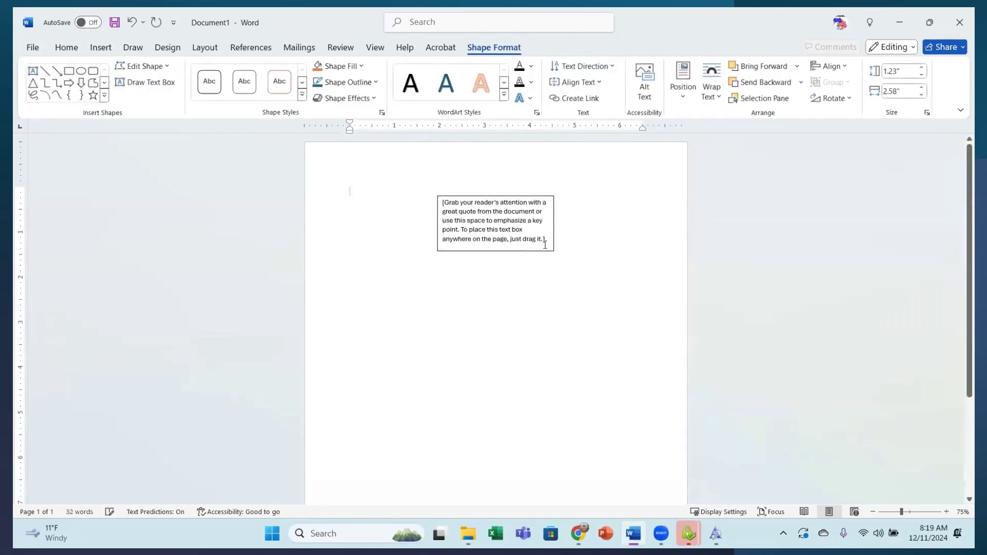
# Enlarge the text box to about 4.61 in high by 4.72 in wide and set its font size to 36.
pyautogui.click(442, 253)
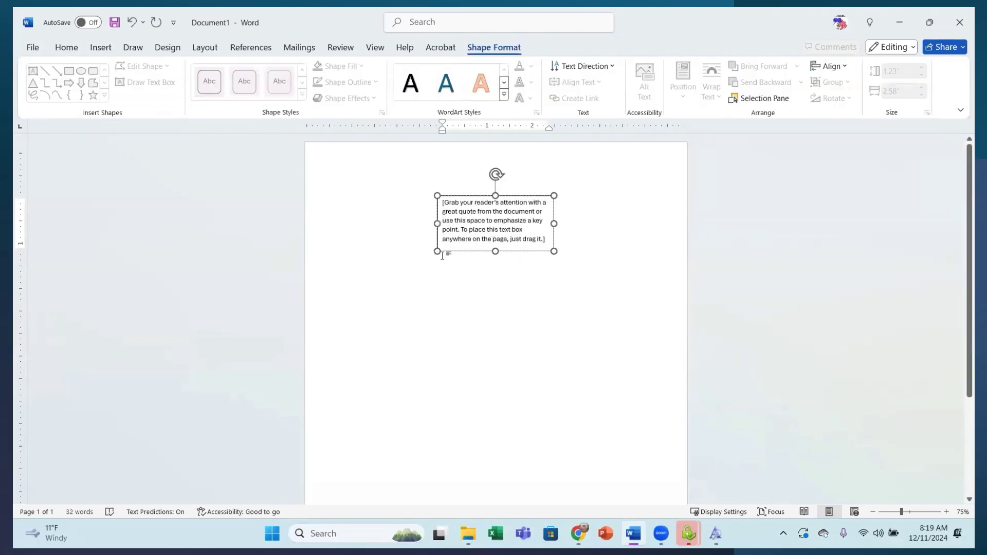
pyautogui.moveTo(345, 392); pyautogui.dragTo(341, 403)
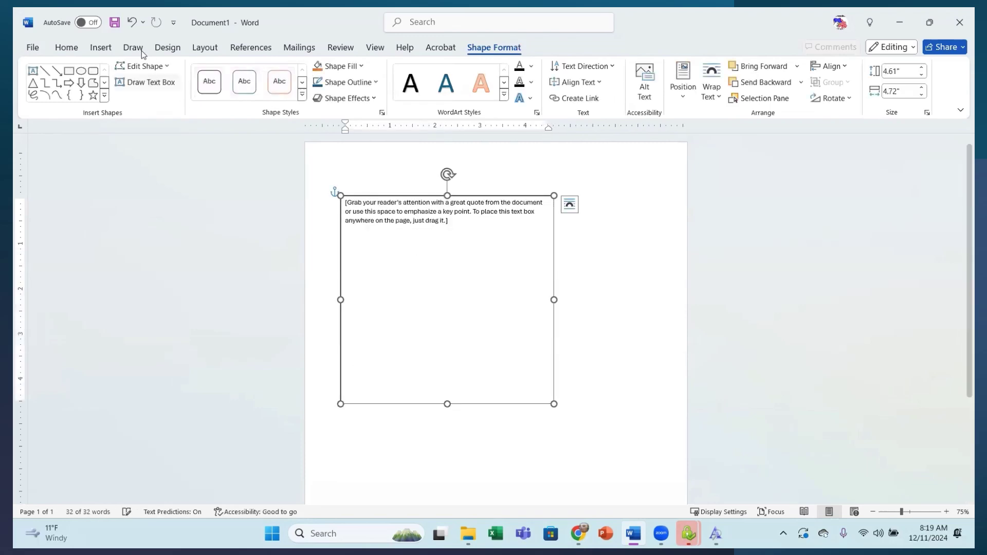
pyautogui.click(69, 47)
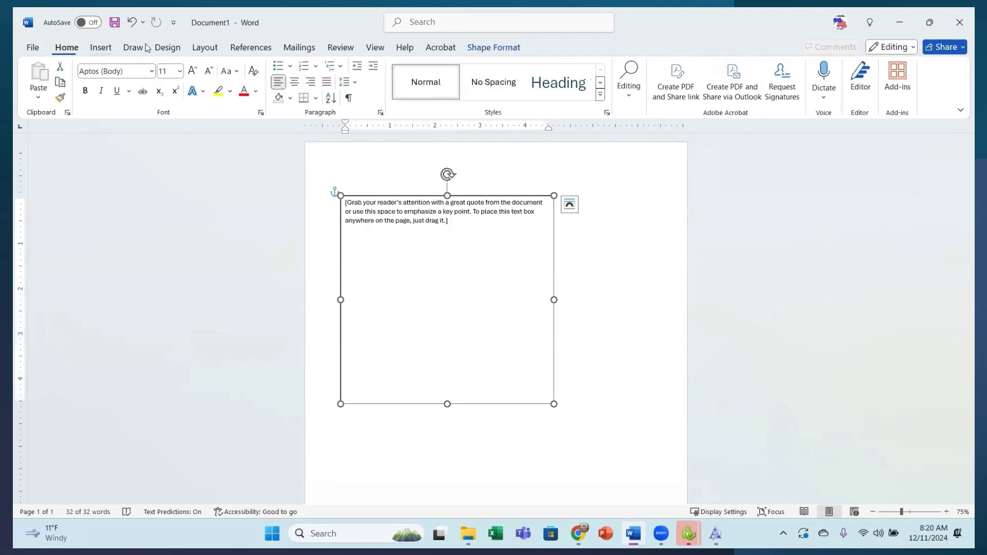
pyautogui.click(180, 71)
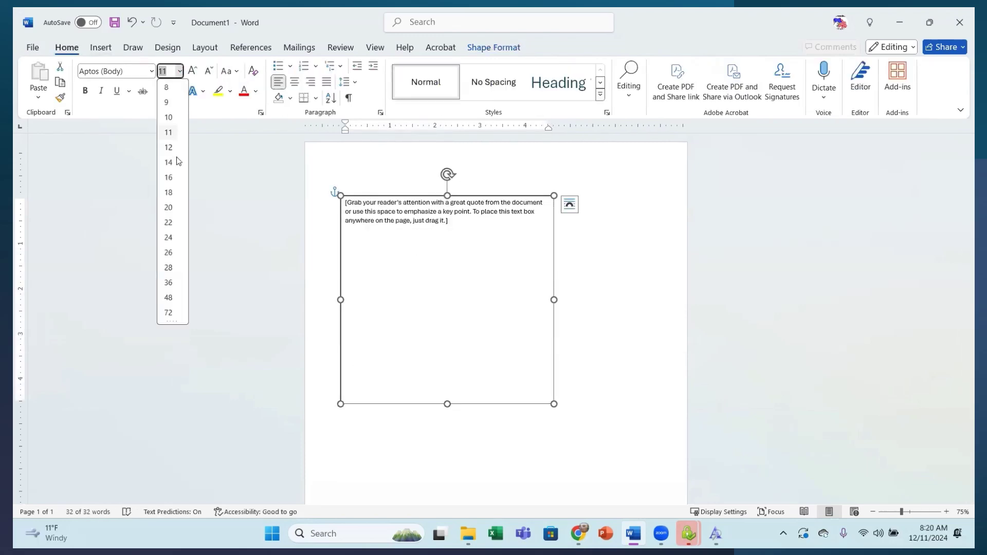
pyautogui.click(168, 283)
# Replace the text box's placeholder text with "CHILLY CHRISTMAS" and "Chilly Christmas" on a second line.
pyautogui.hotkey('ctrl', 'a')
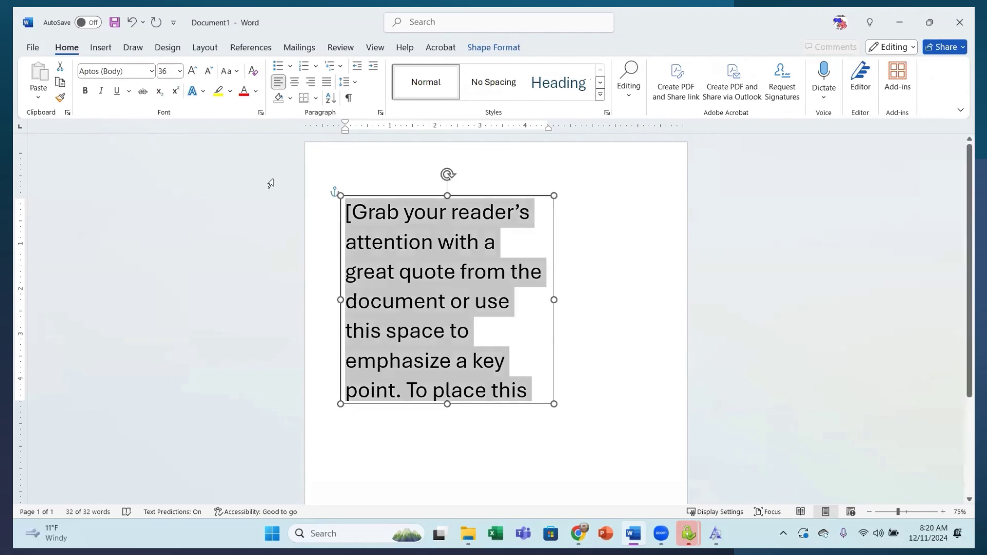
pyautogui.press('Delete')
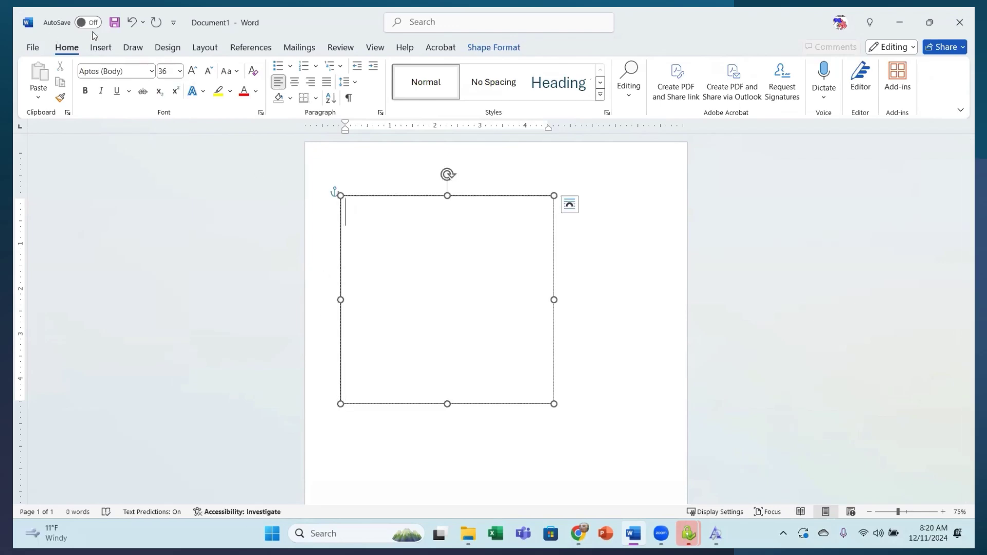
pyautogui.write('CHILLY ')
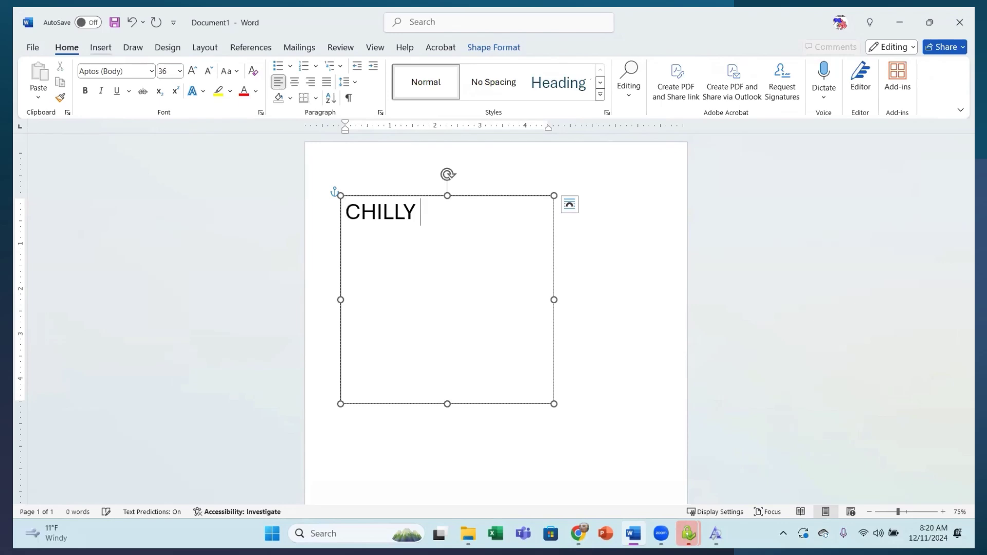
pyautogui.write('CHRISTMAS')
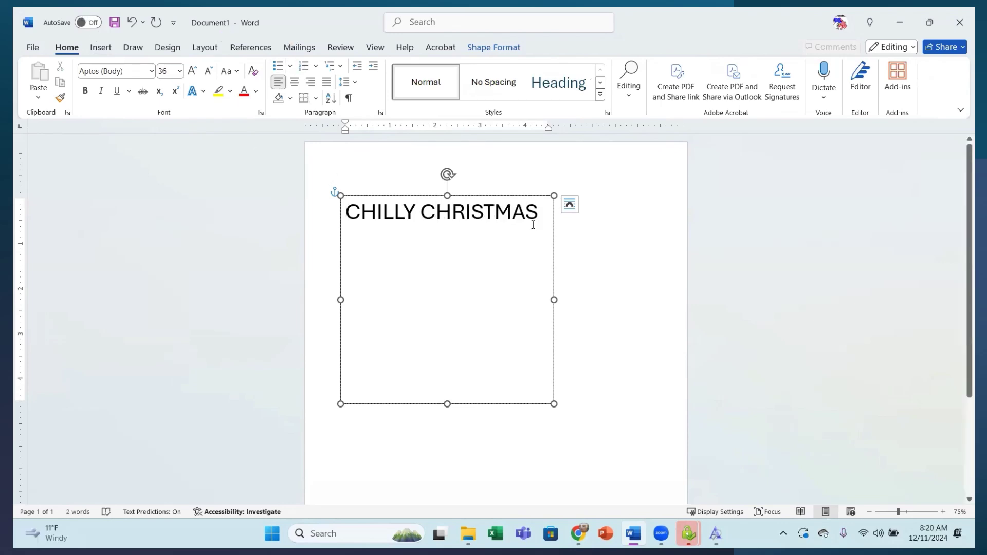
pyautogui.press('Return')
pyautogui.write('Chillly')
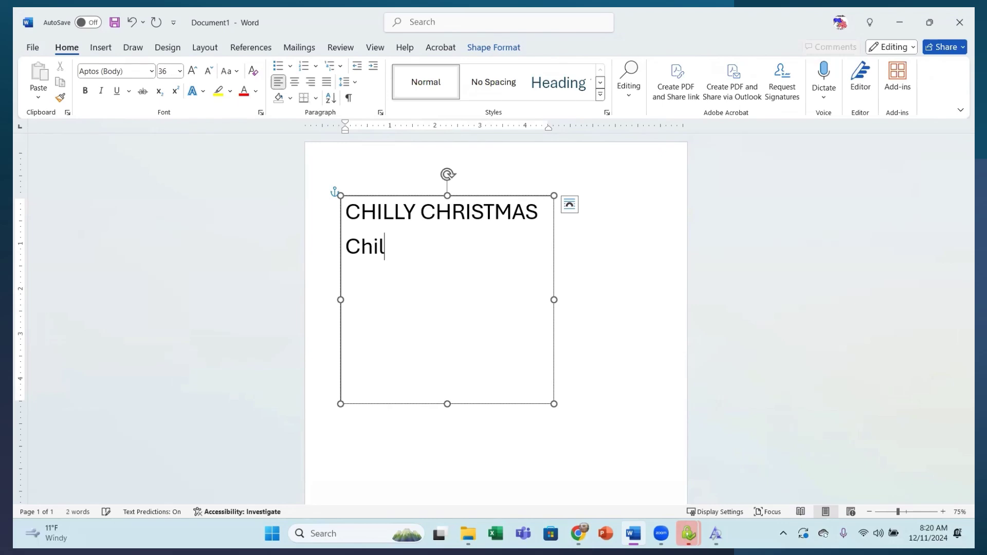
pyautogui.press('BackSpace')
pyautogui.press('BackSpace')
pyautogui.write('y Christmas')
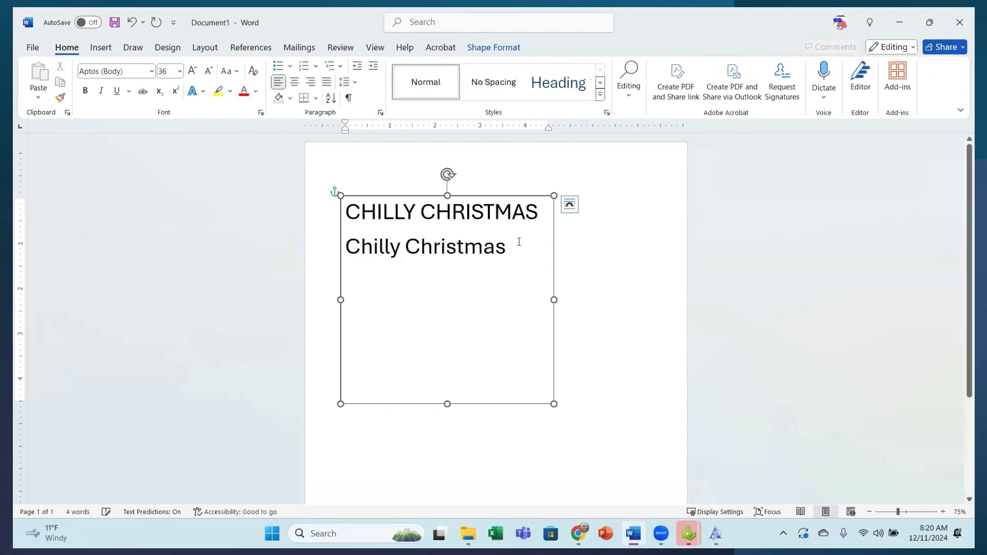
# Apply the Chilly Christmas font to both lines in the text box.
pyautogui.hotkey('ctrl', 'a')
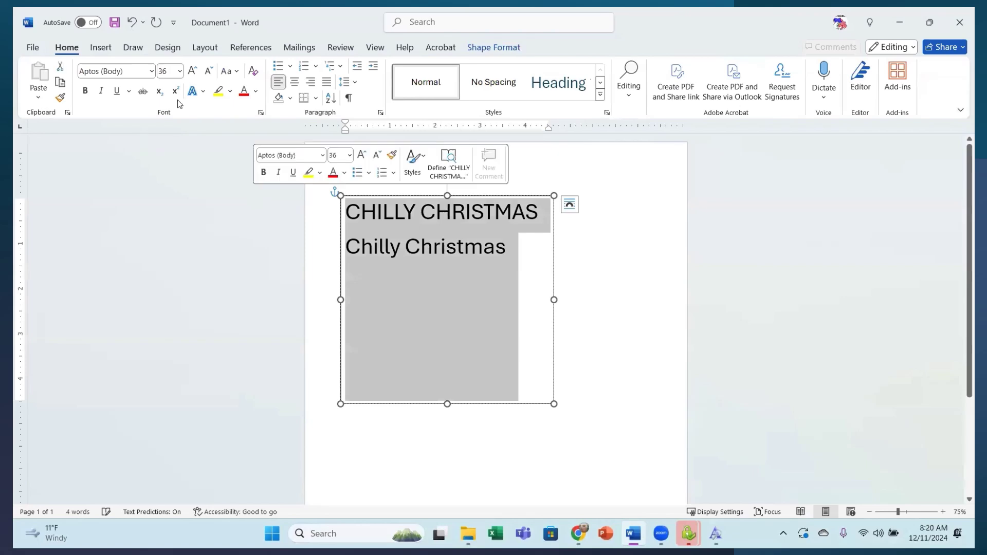
pyautogui.click(152, 71)
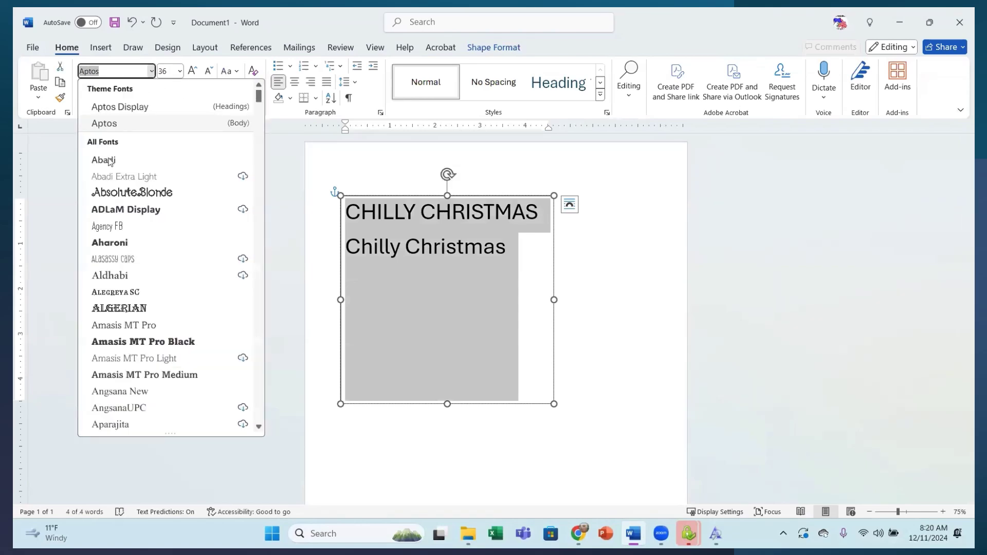
pyautogui.scroll(-15, 133, 237)
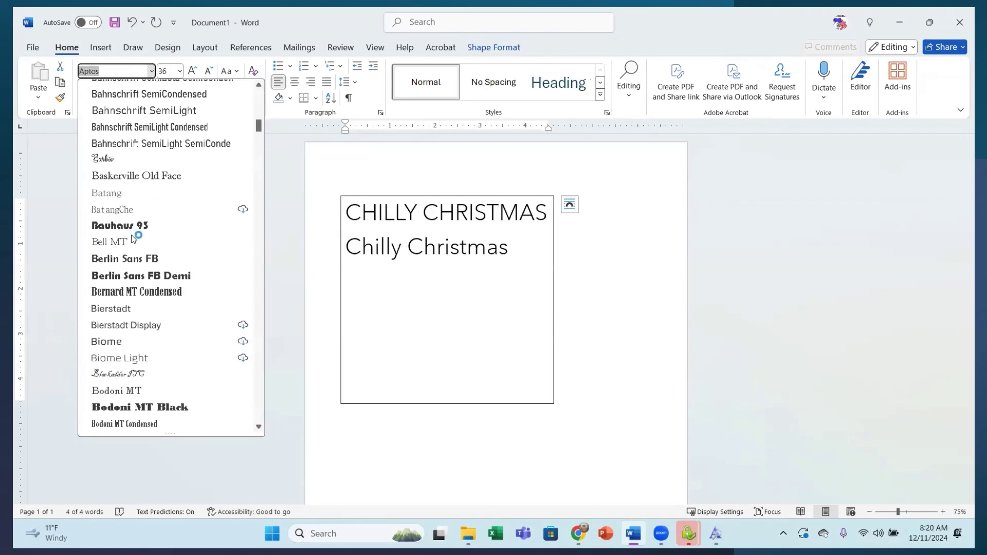
pyautogui.scroll(-9, 133, 239)
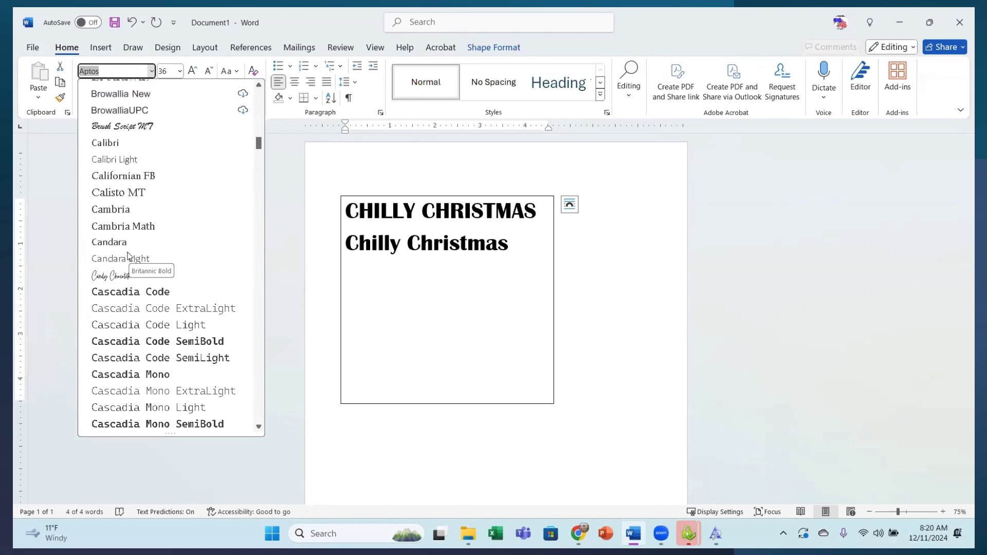
pyautogui.scroll(-2, 129, 255)
pyautogui.scroll(-3, 128, 255)
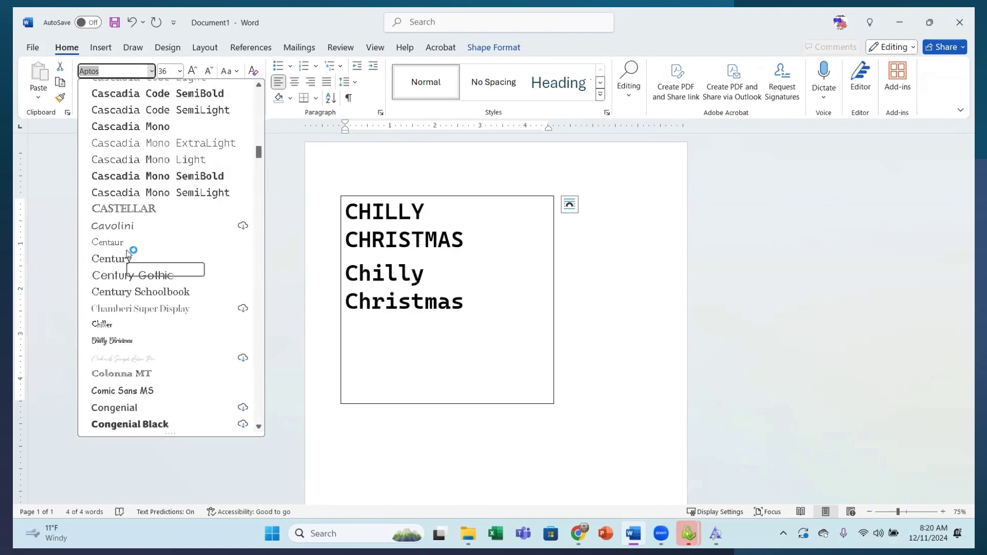
pyautogui.click(104, 342)
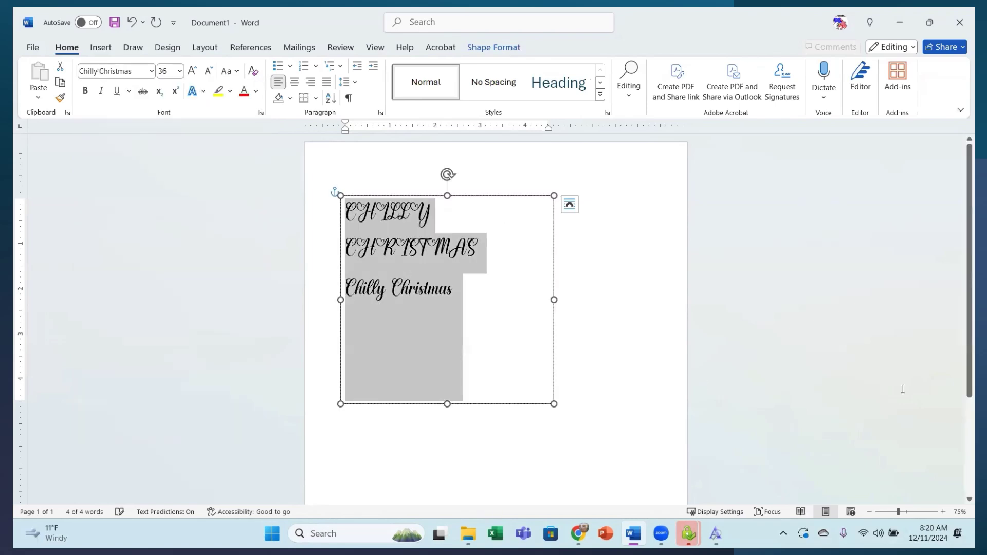
pyautogui.click(640, 318)
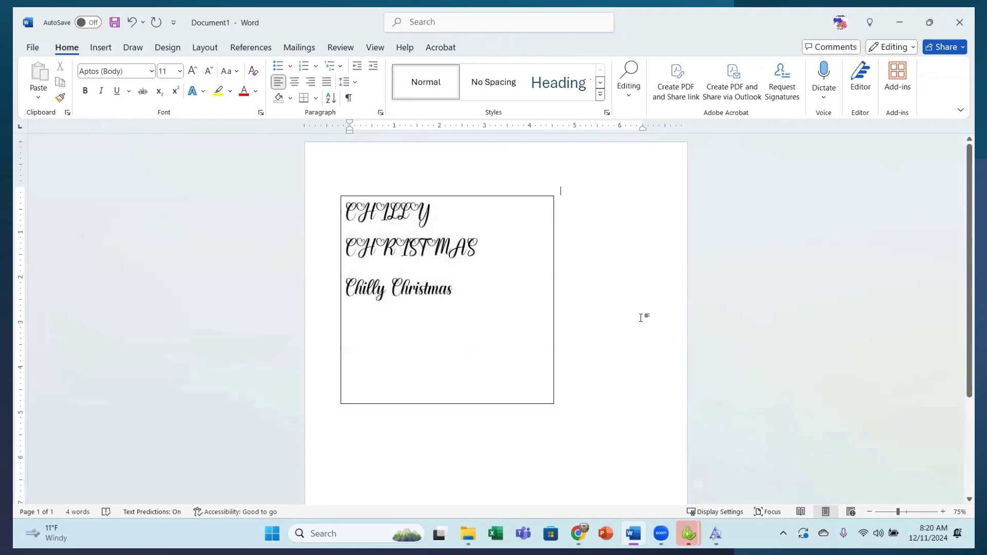
pyautogui.click(518, 369)
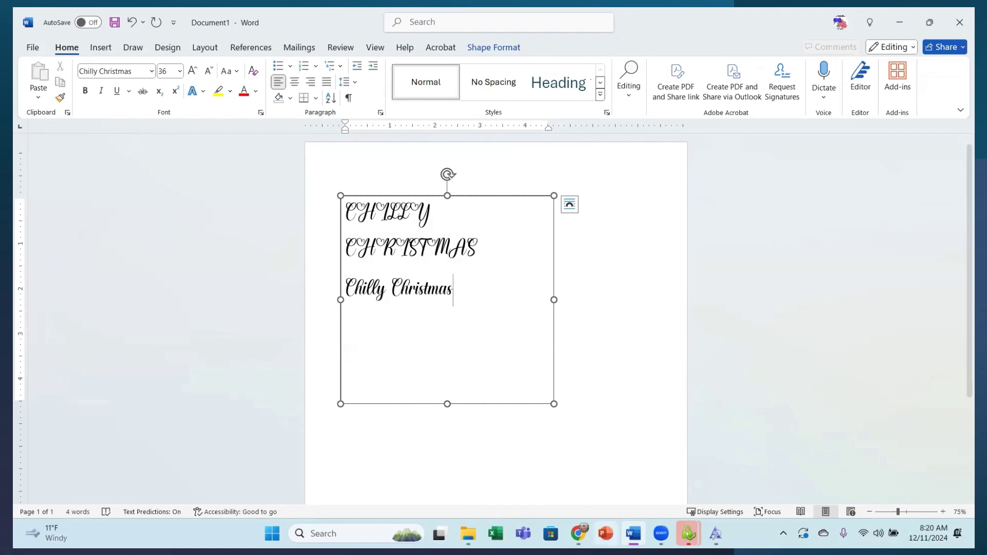
# Switch to the Canva design and add a new text box to page 1.
pyautogui.click(577, 534)
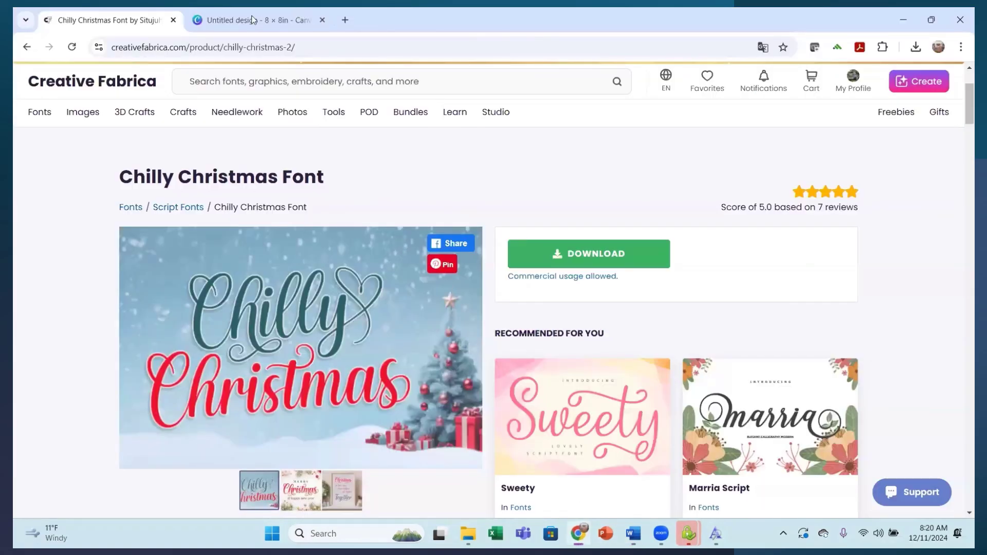
pyautogui.click(234, 21)
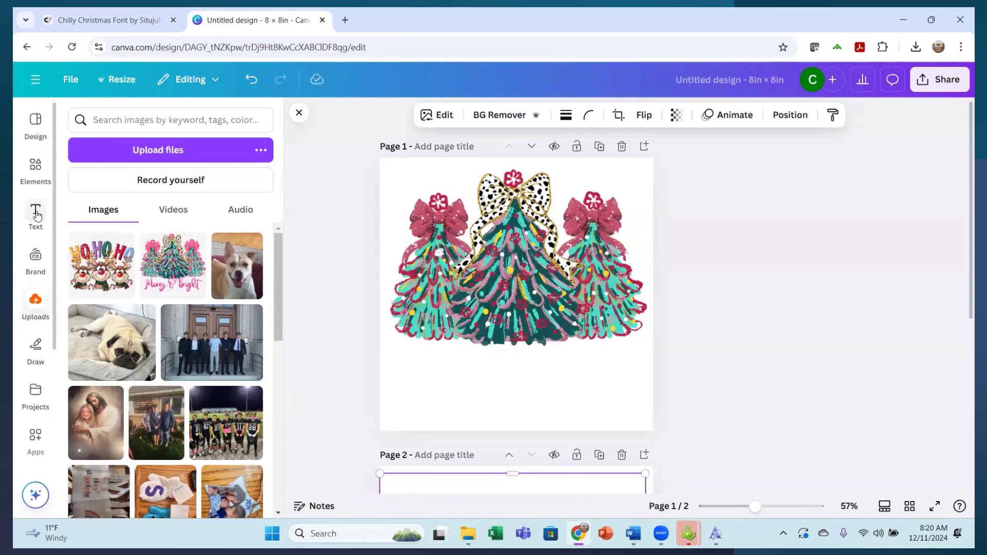
pyautogui.click(59, 207)
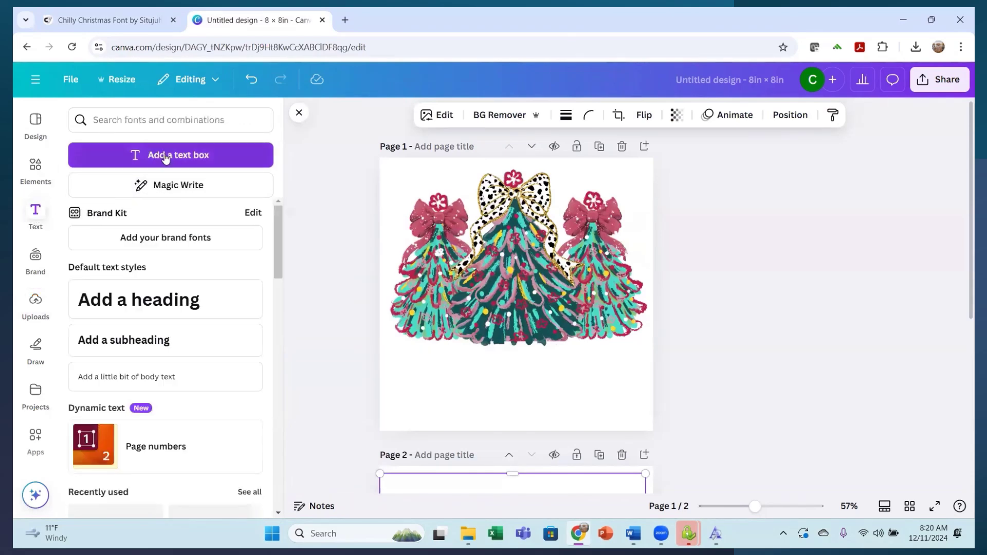
pyautogui.click(165, 155)
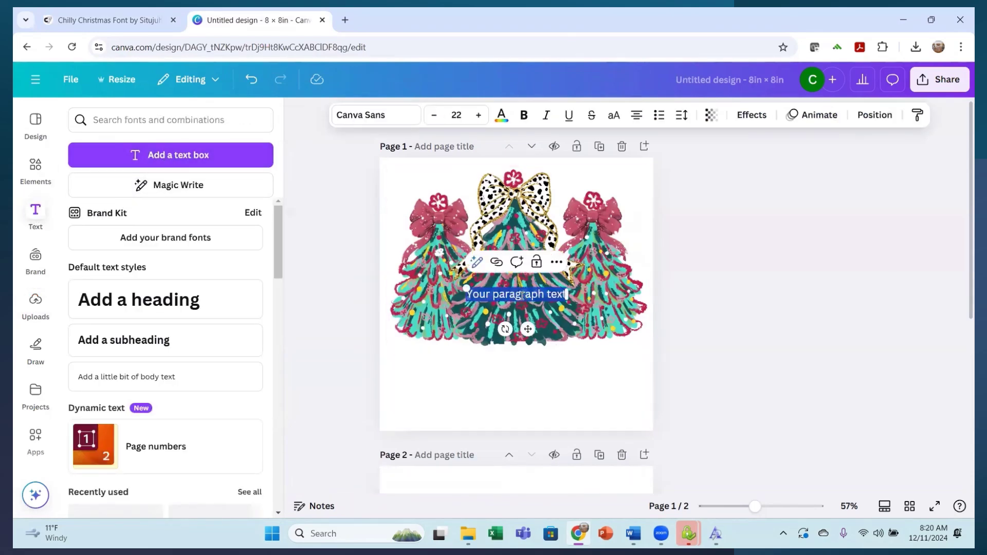
# Upload the Chilly Christmas OpenType font from the Chilly-Christmas-86161412 downloads folder and confirm the right to use it.
pyautogui.click(396, 119)
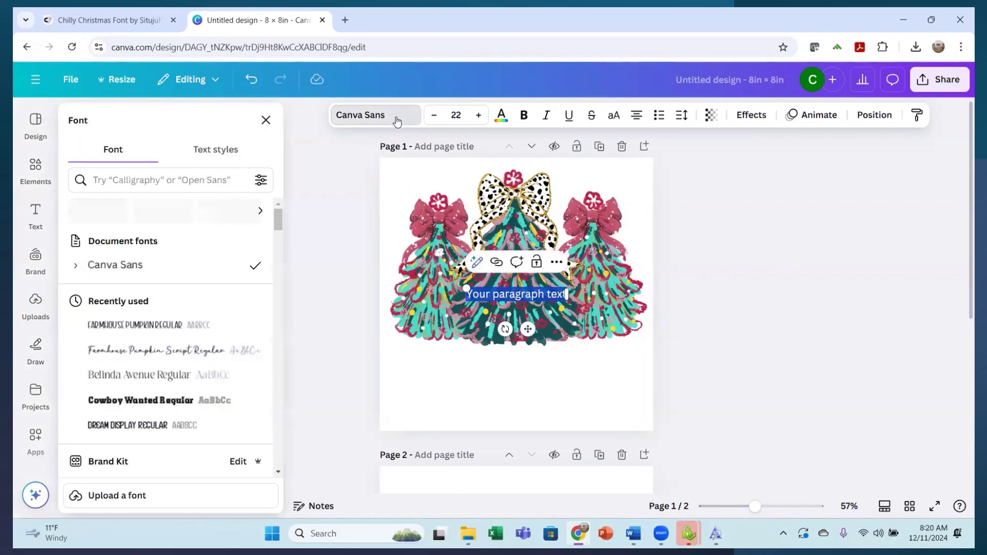
pyautogui.click(111, 501)
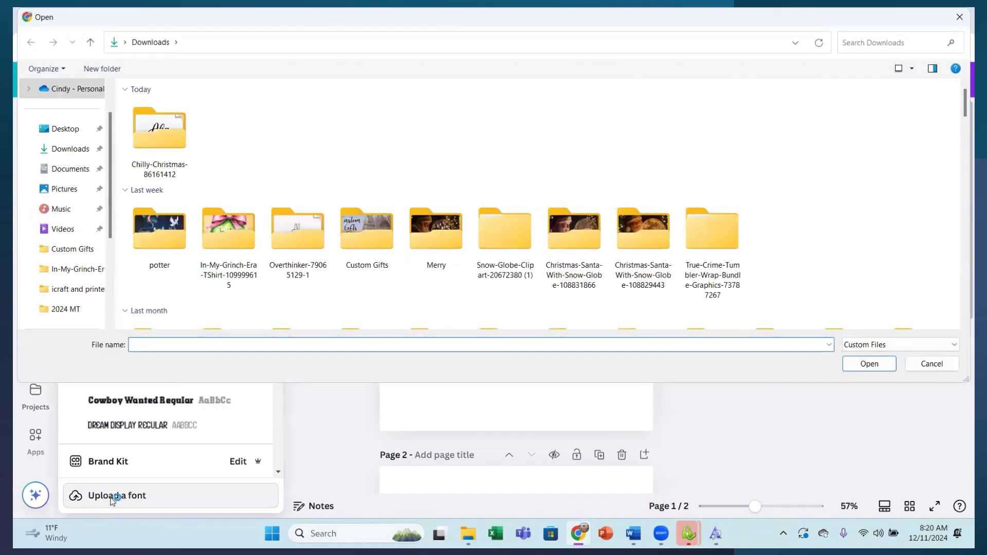
pyautogui.doubleClick(164, 138)
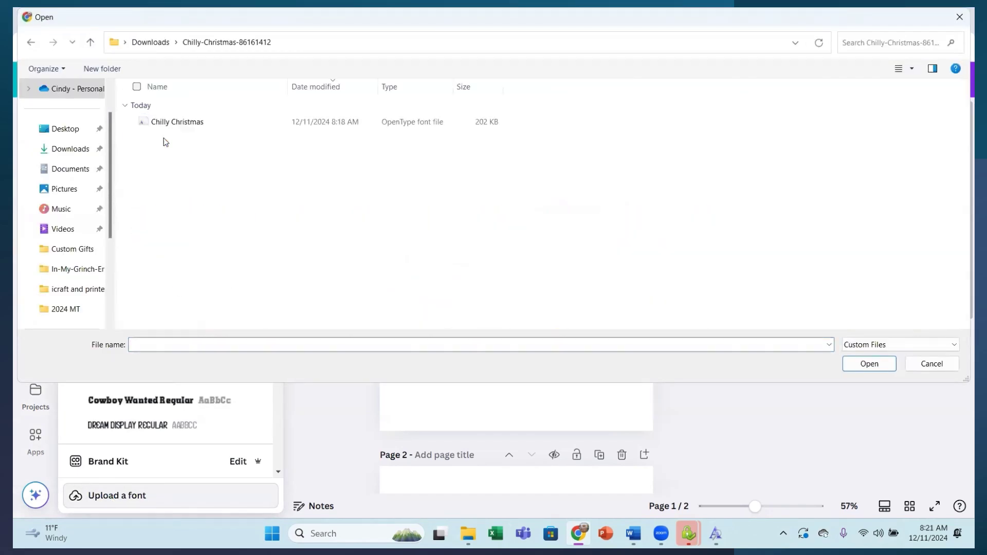
pyautogui.doubleClick(162, 122)
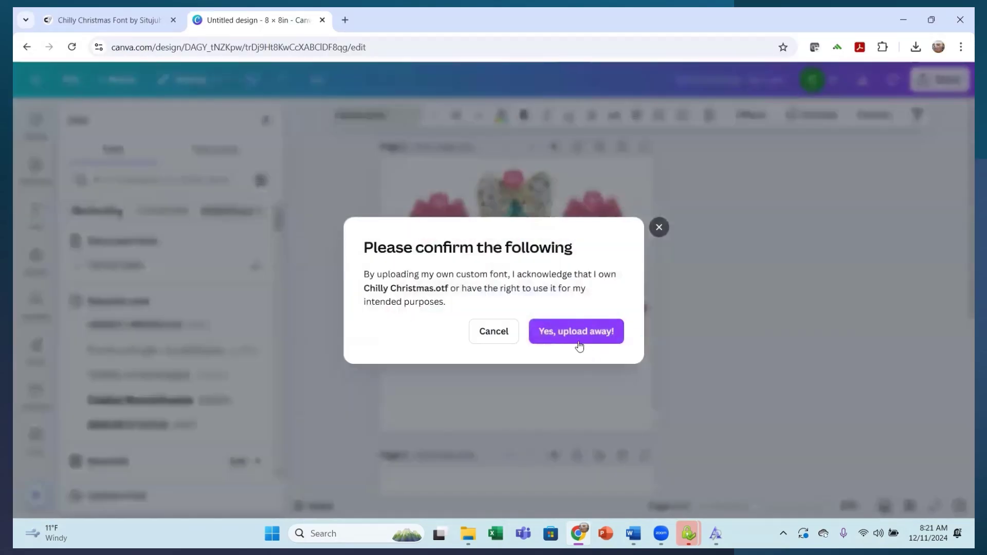
pyautogui.click(578, 340)
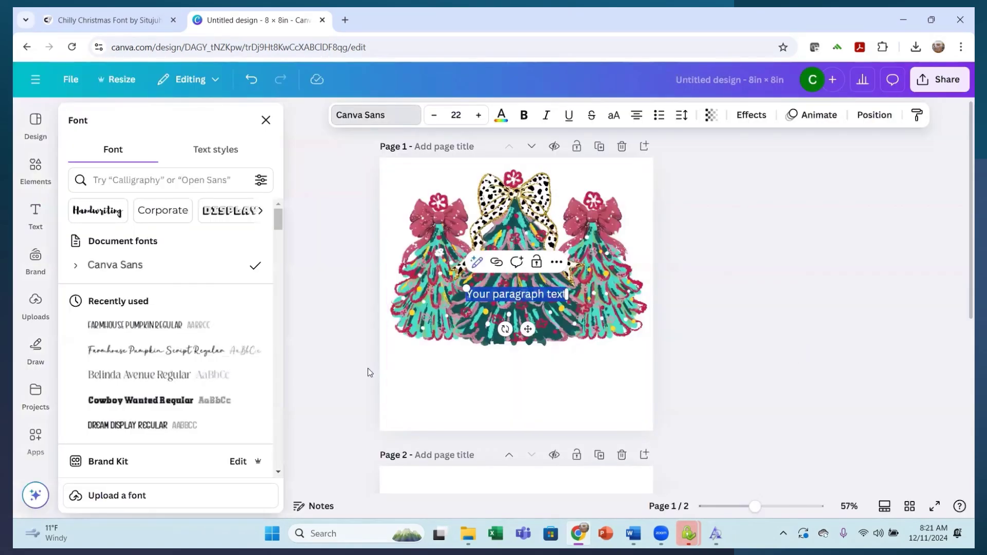
# Apply the uploaded Chilly Christmas Regular font to the placeholder text on page 1.
pyautogui.scroll(-1, 221, 339)
pyautogui.scroll(-10, 222, 336)
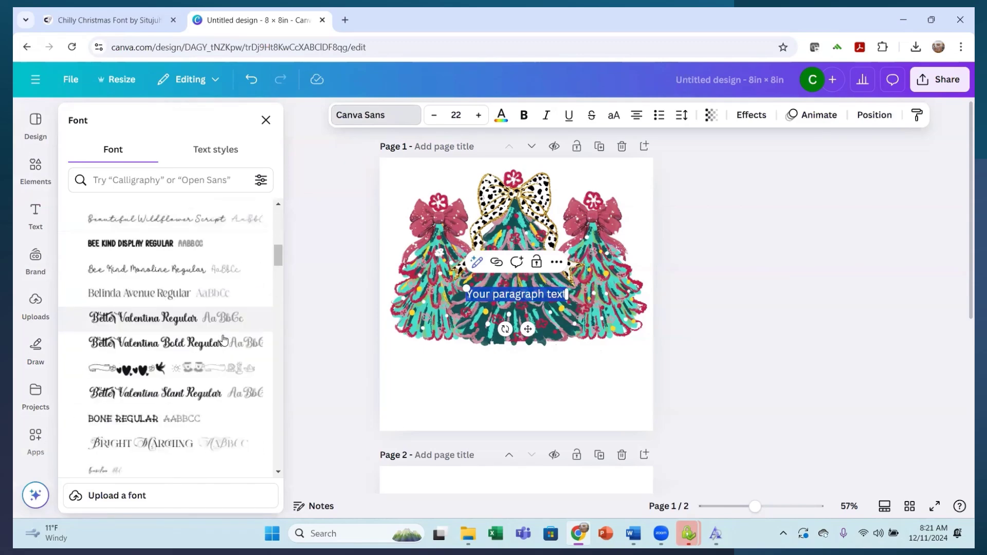
pyautogui.scroll(-3, 223, 340)
pyautogui.scroll(-4, 223, 340)
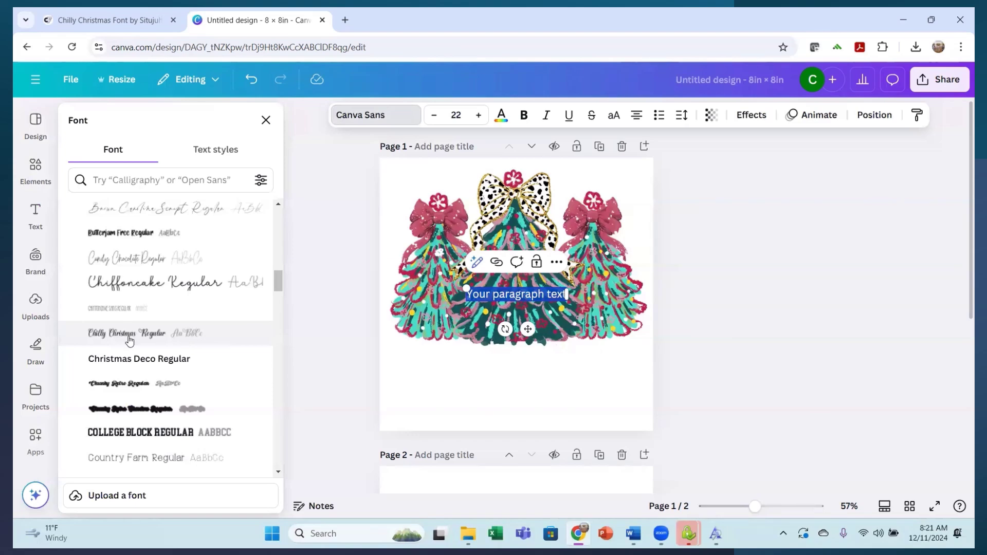
pyautogui.click(129, 342)
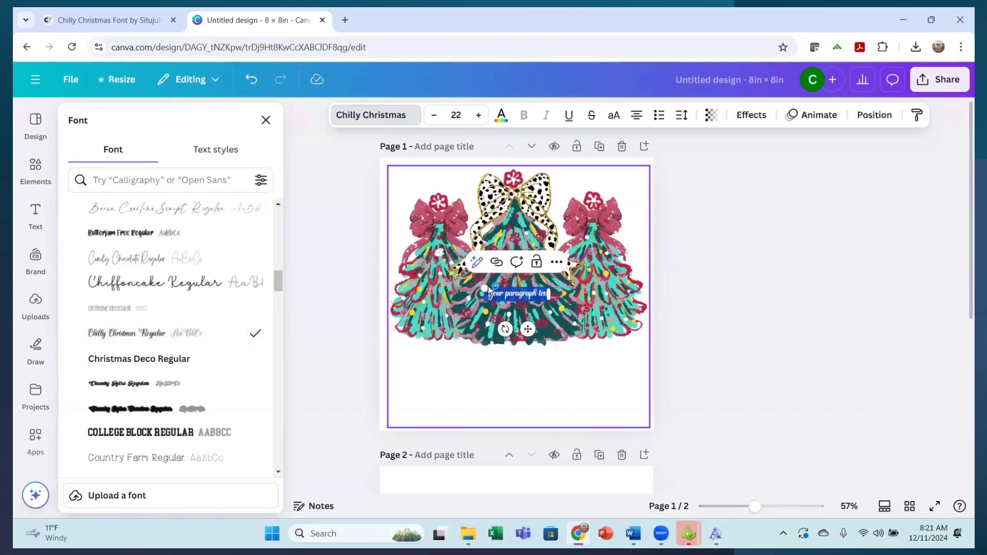
# Enlarge the text box to a font size of about 66.8 and move it below the Christmas trees.
pyautogui.moveTo(485, 288); pyautogui.dragTo(357, 278)
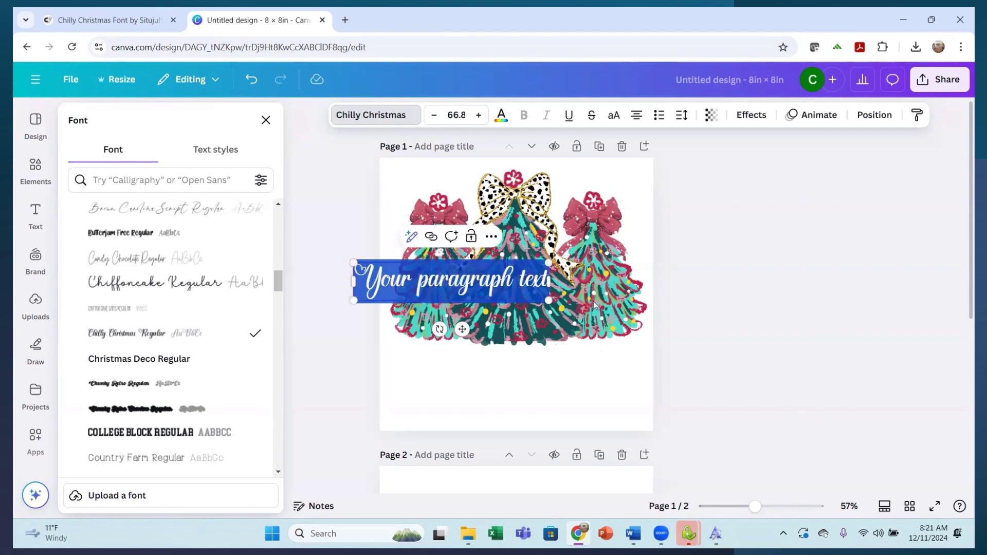
pyautogui.click(357, 277)
pyautogui.moveTo(499, 305); pyautogui.dragTo(525, 372)
# Replace the placeholder text below the trees with "Chilly Christmas".
pyautogui.doubleClick(524, 373)
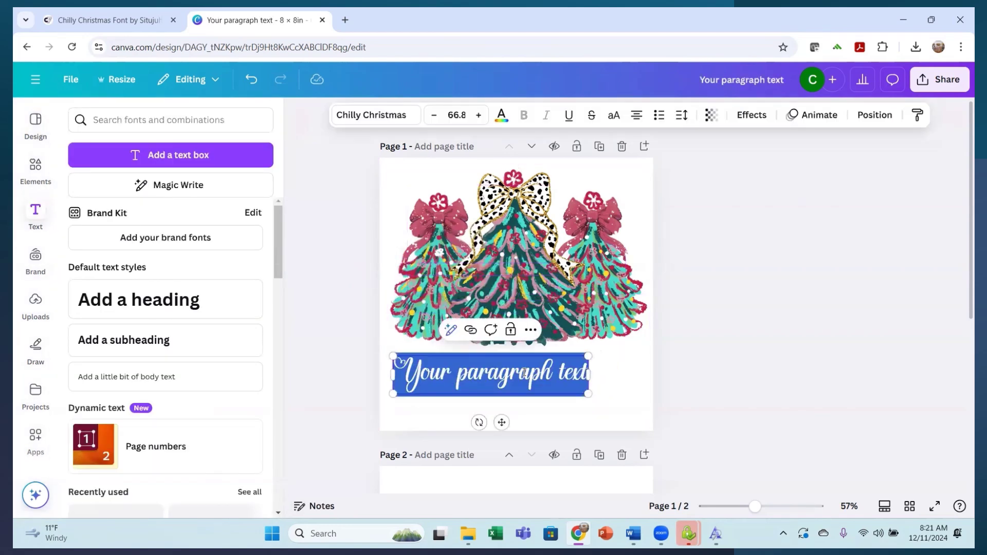
pyautogui.write('Chr')
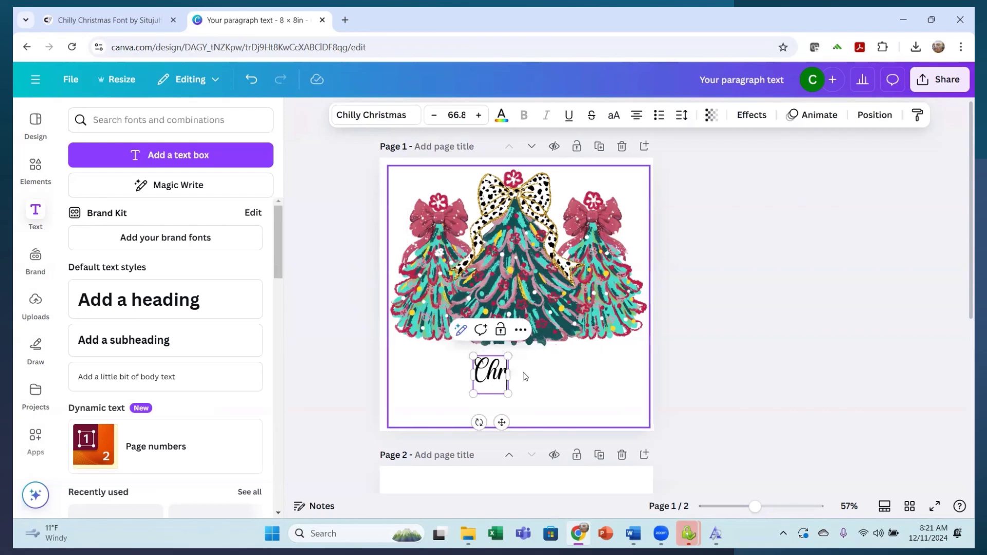
pyautogui.press('BackSpace')
pyautogui.press('BackSpace')
pyautogui.write('hilly Christmas')
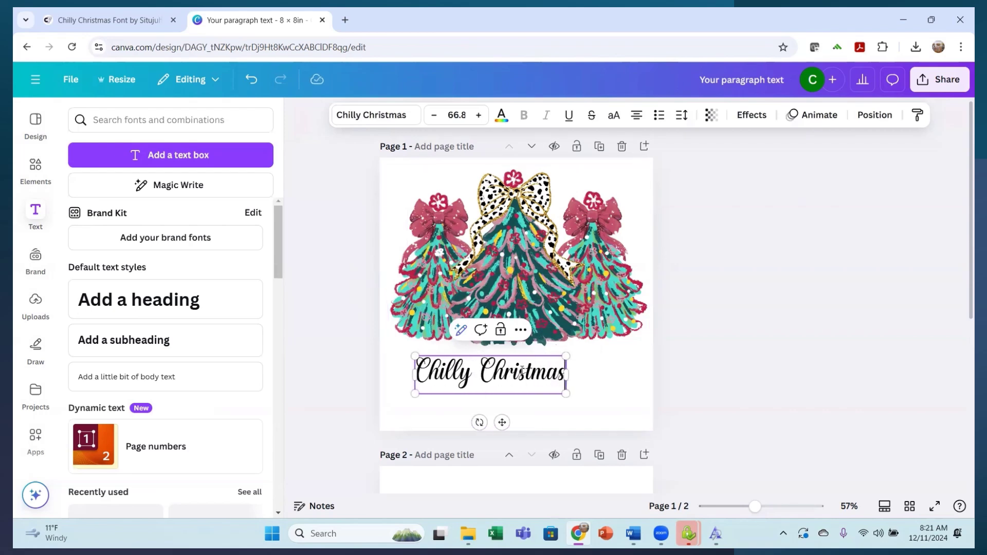
# Enlarge the "Chilly Christmas" text to a font size of about 93.2 and centre it beneath the trees.
pyautogui.moveTo(568, 394); pyautogui.dragTo(627, 411)
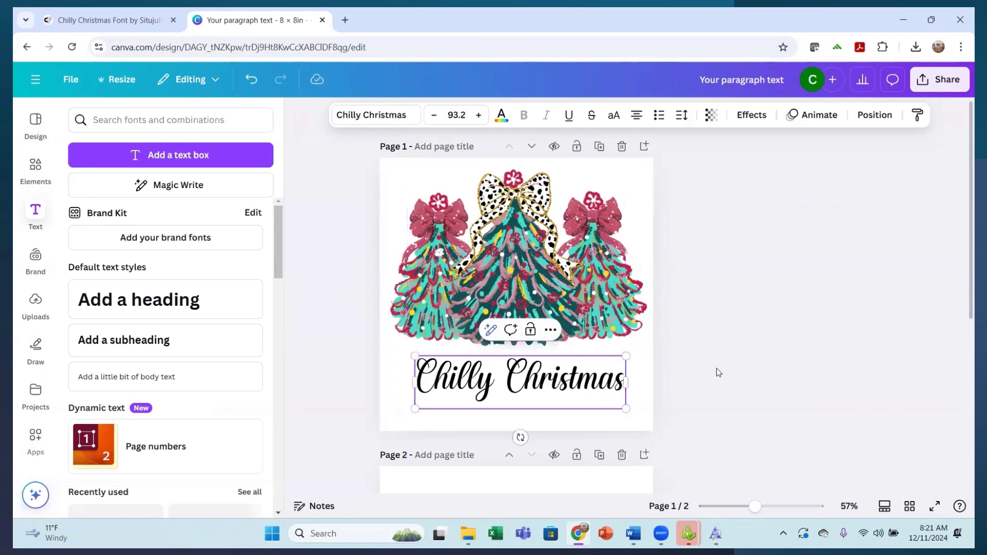
pyautogui.click(718, 372)
pyautogui.moveTo(509, 387)
pyautogui.mouseDown()
pyautogui.moveTo(513, 364)
pyautogui.moveTo(512, 374)
pyautogui.mouseUp()
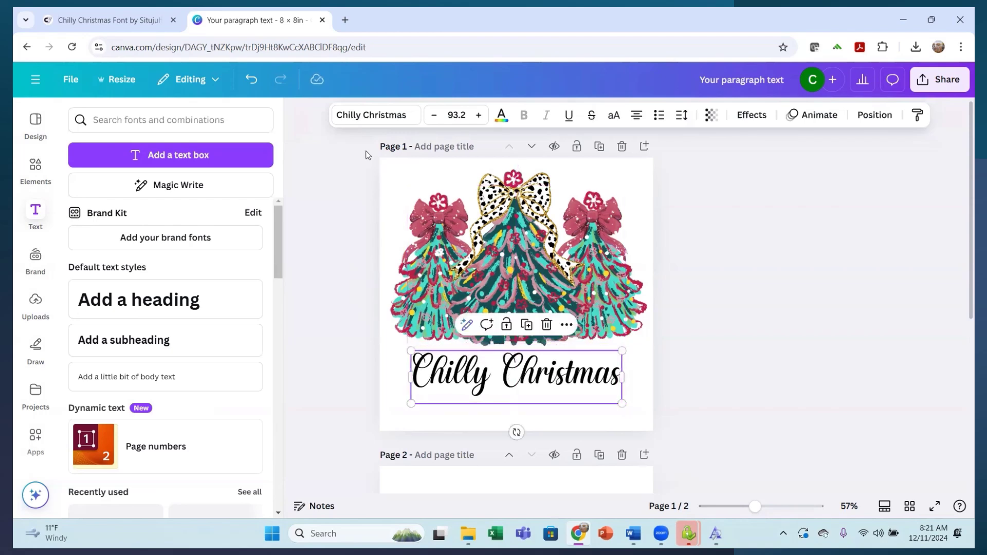
# Try the reindeer image's dark red on the "Chilly Christmas" text and settle on the bright pink from the tree image's photo colors.
pyautogui.click(500, 116)
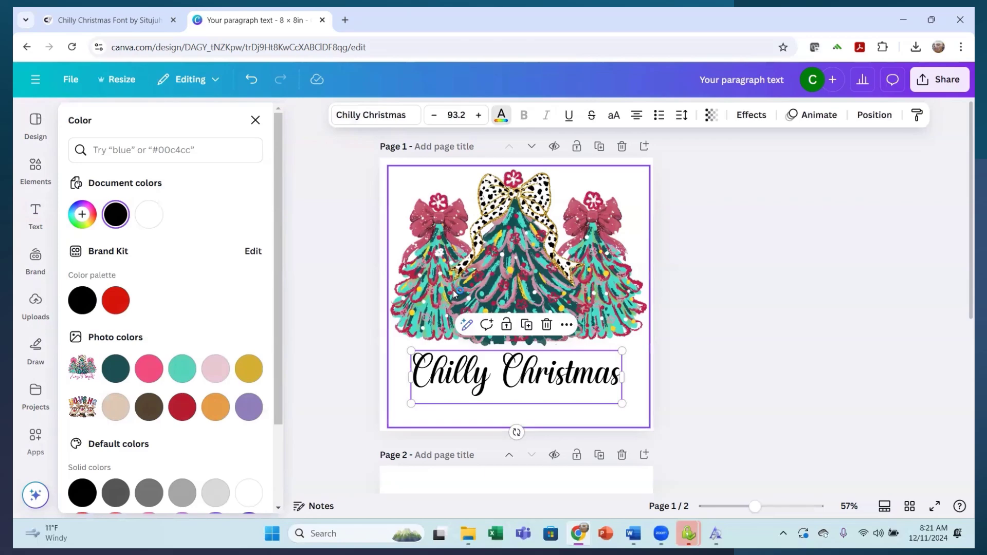
pyautogui.scroll(-5, 454, 292)
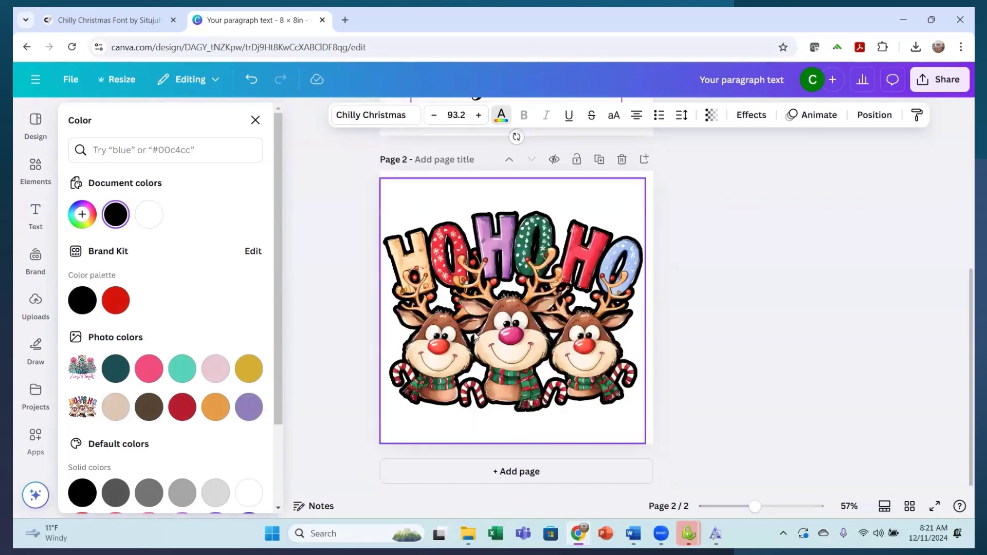
pyautogui.scroll(5, 470, 324)
pyautogui.scroll(-2, 463, 239)
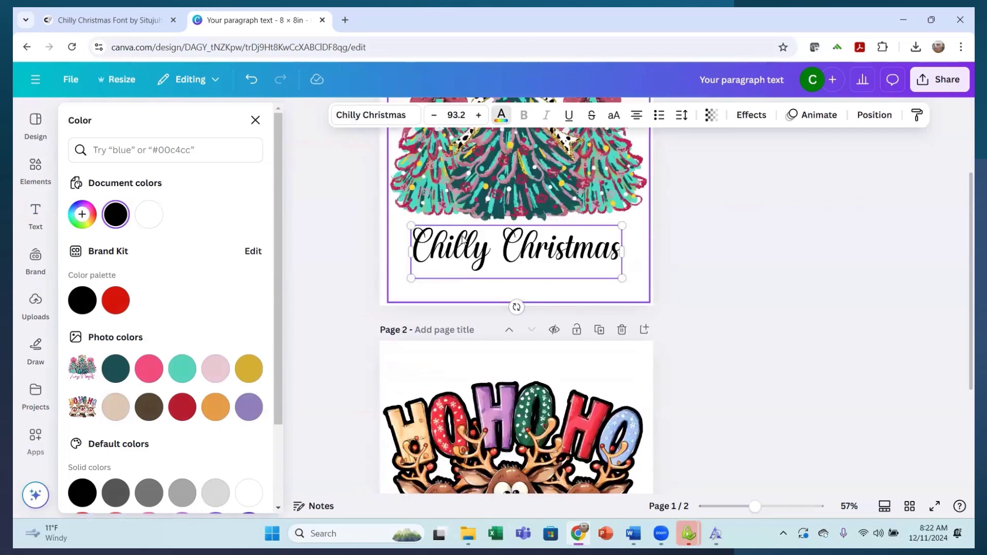
pyautogui.scroll(-3, 463, 240)
pyautogui.scroll(5, 472, 275)
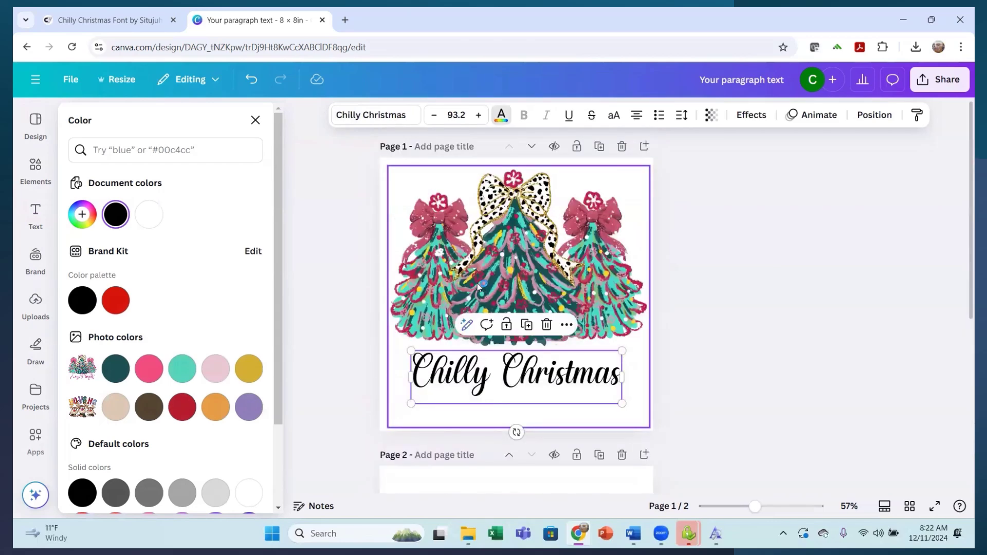
pyautogui.scroll(-3, 477, 283)
pyautogui.scroll(3, 478, 280)
pyautogui.click(178, 411)
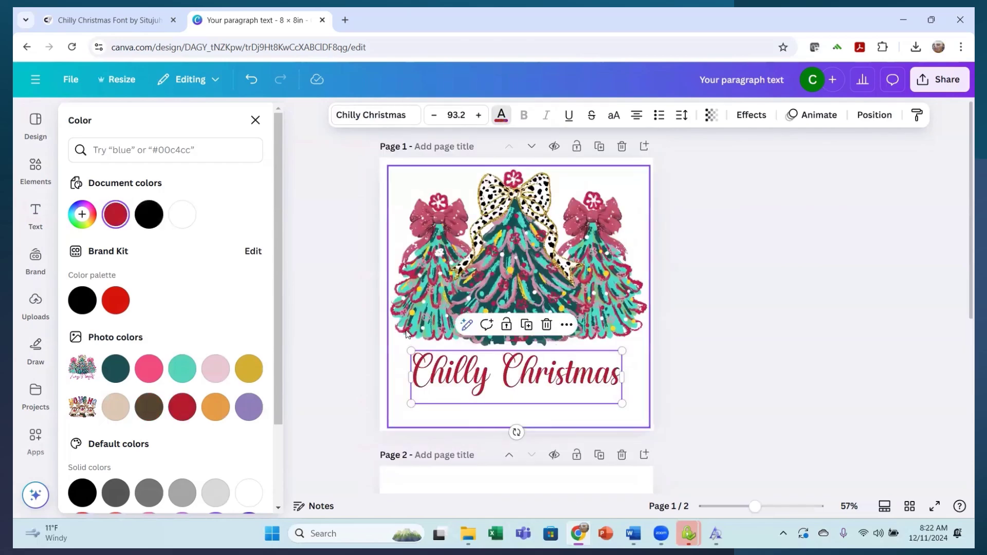
pyautogui.scroll(-1, 406, 334)
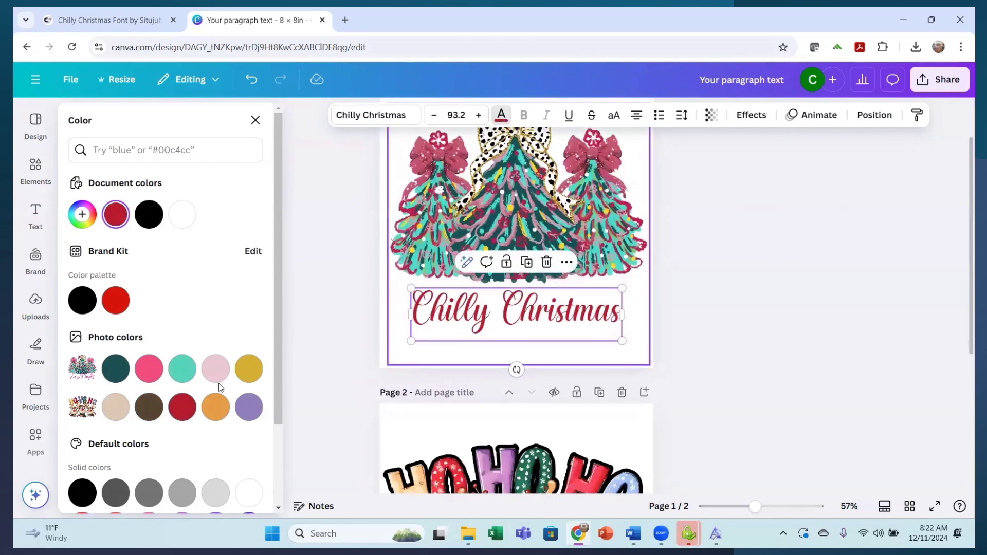
pyautogui.click(148, 369)
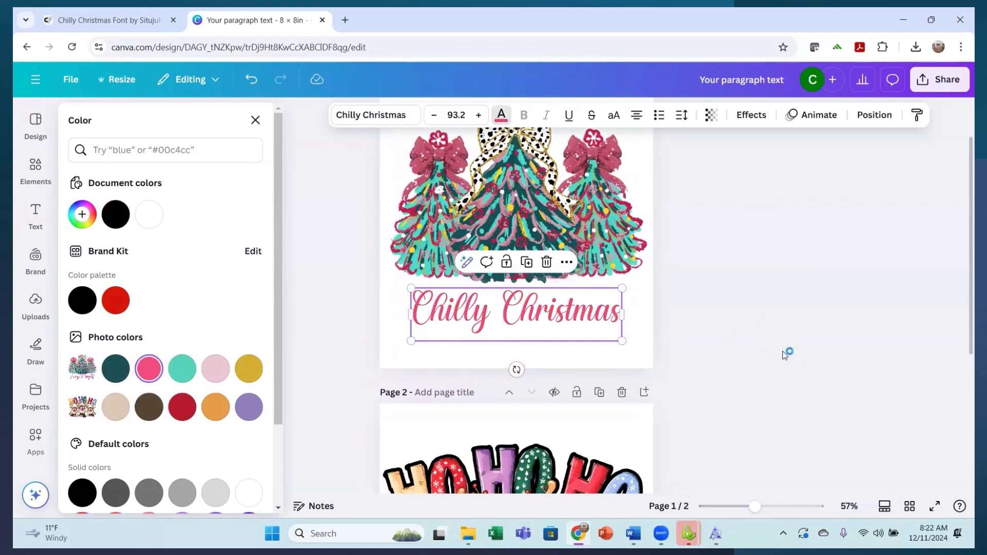
pyautogui.scroll(2, 783, 351)
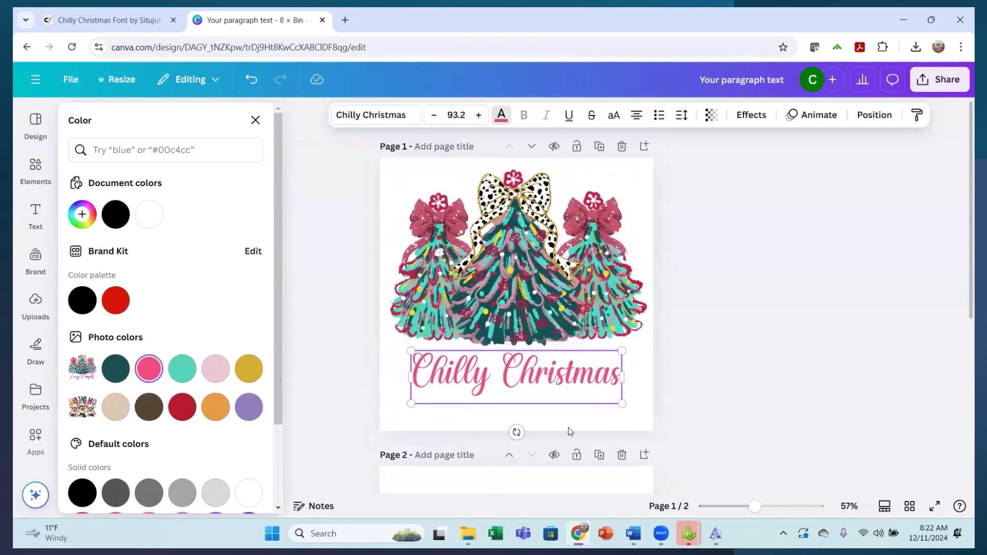
# Try an Outline effect on the "Chilly Christmas" text with outline color #C27189 and thickness 30.
pyautogui.click(760, 119)
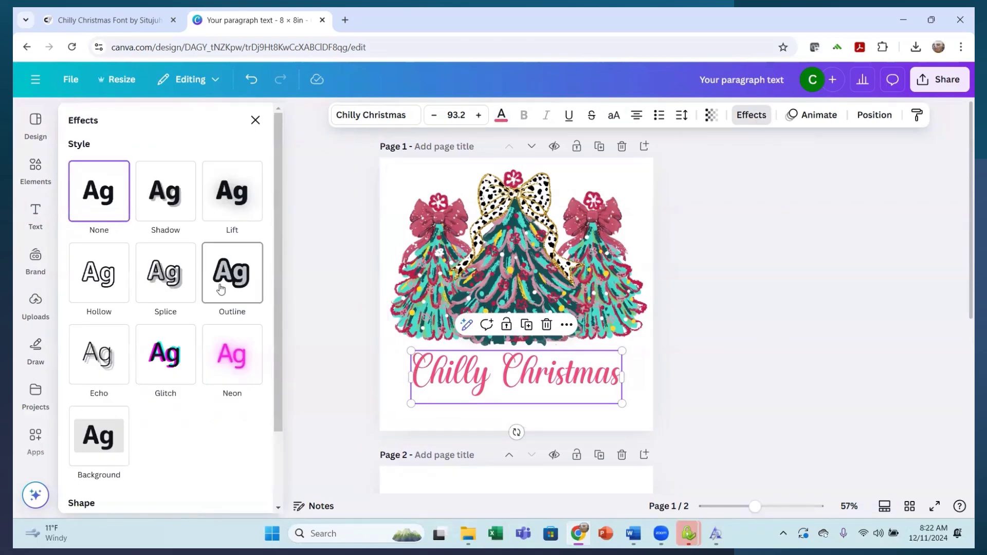
pyautogui.click(231, 274)
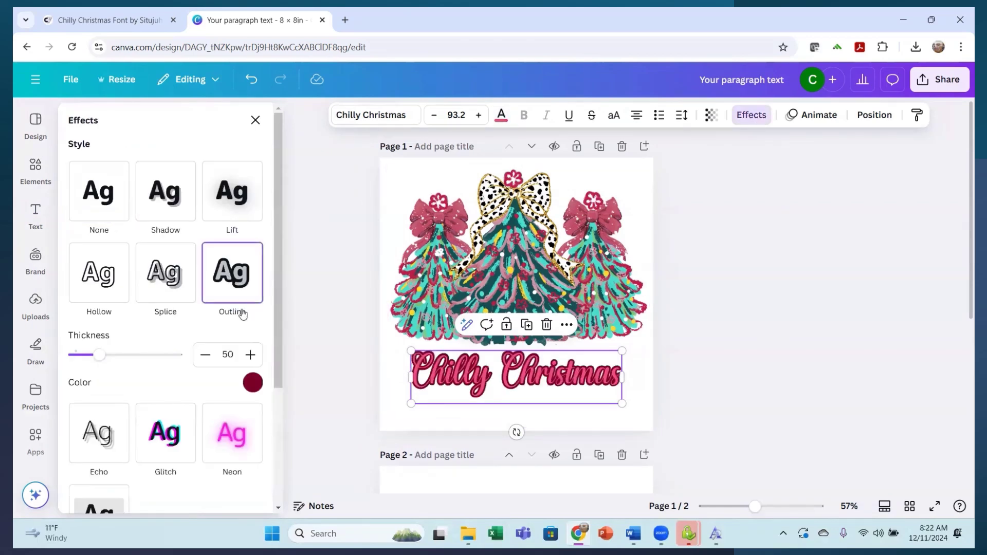
pyautogui.click(252, 382)
pyautogui.moveTo(257, 242); pyautogui.dragTo(264, 343)
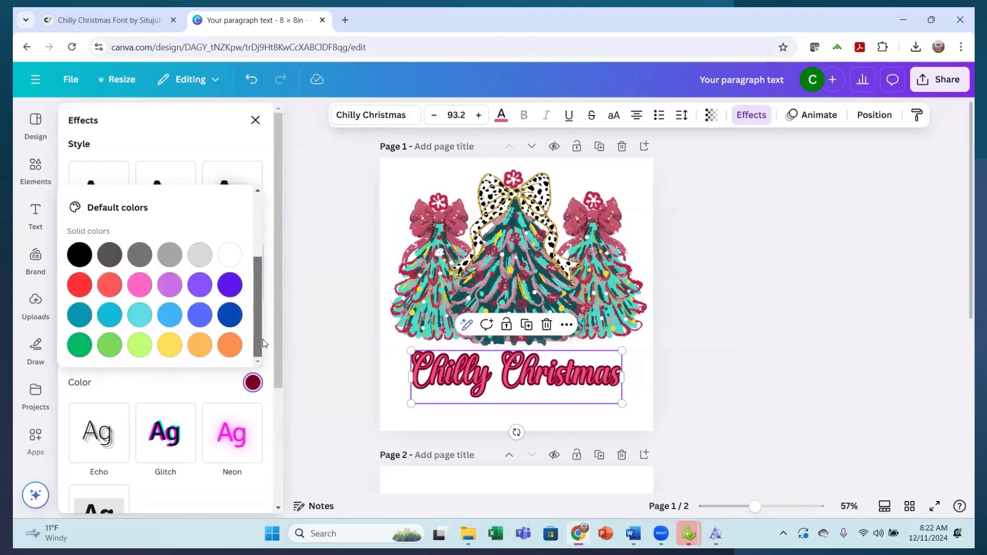
pyautogui.moveTo(260, 292); pyautogui.dragTo(150, 242)
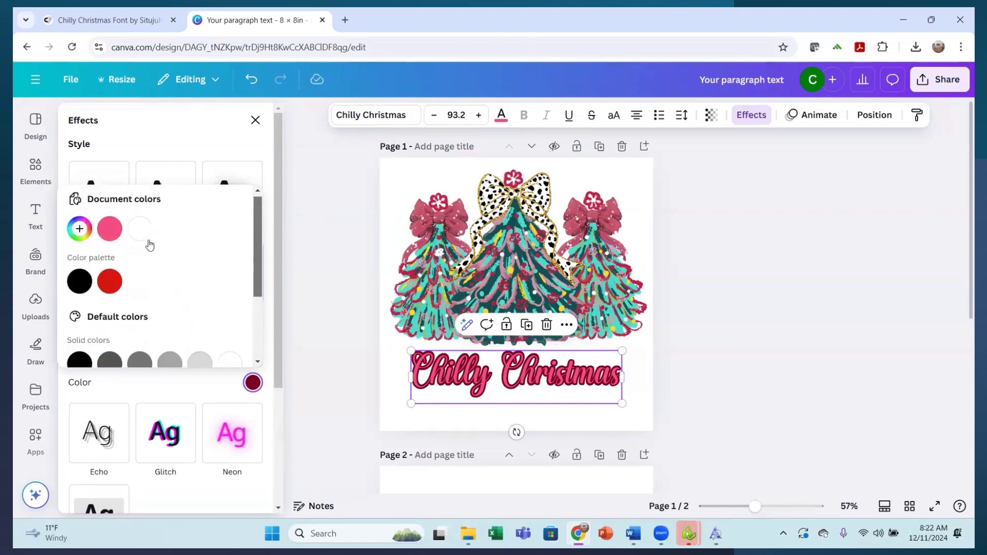
pyautogui.click(80, 233)
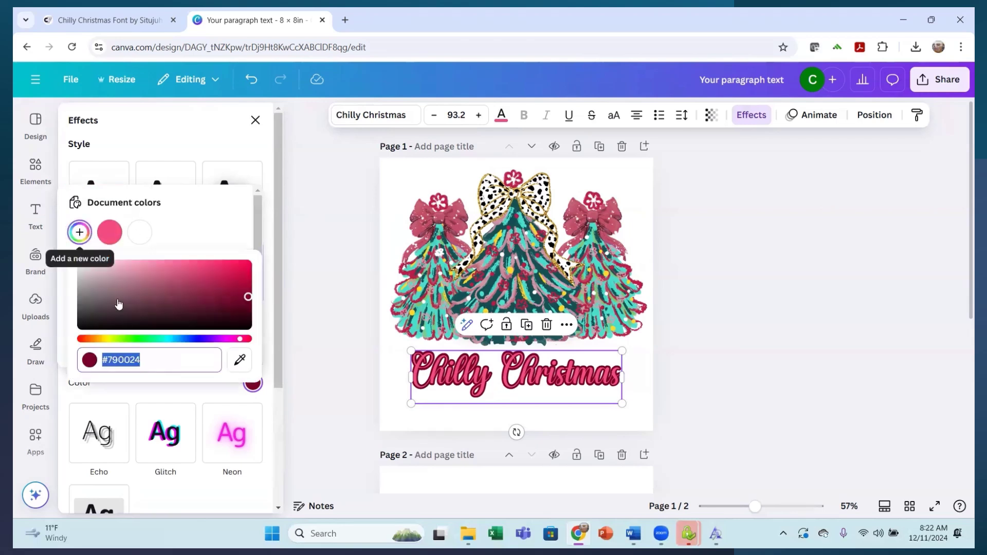
pyautogui.click(222, 290)
pyautogui.click(189, 315)
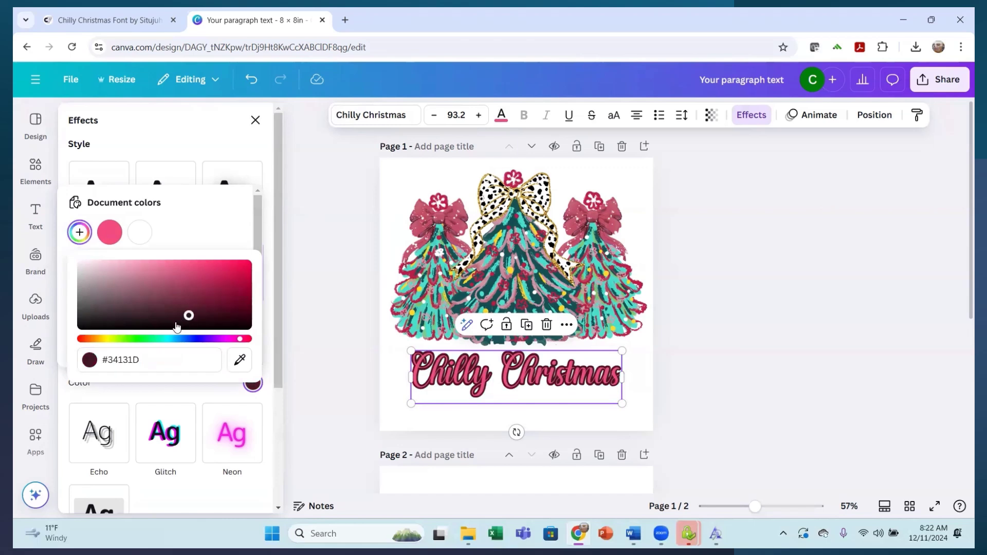
pyautogui.click(149, 277)
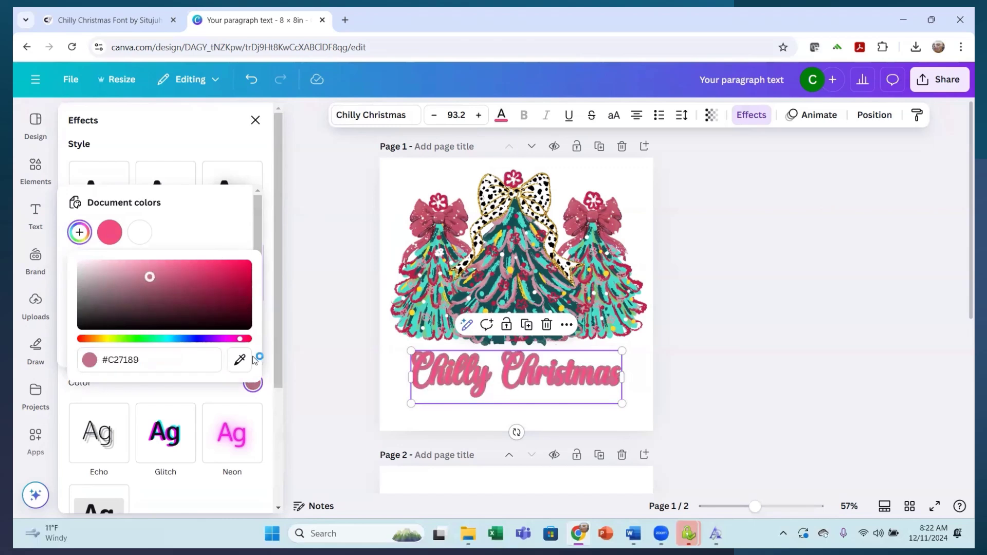
pyautogui.click(177, 402)
pyautogui.moveTo(97, 362)
pyautogui.mouseDown()
pyautogui.moveTo(145, 352)
pyautogui.moveTo(67, 356)
pyautogui.moveTo(99, 354)
pyautogui.moveTo(89, 355)
pyautogui.mouseUp()
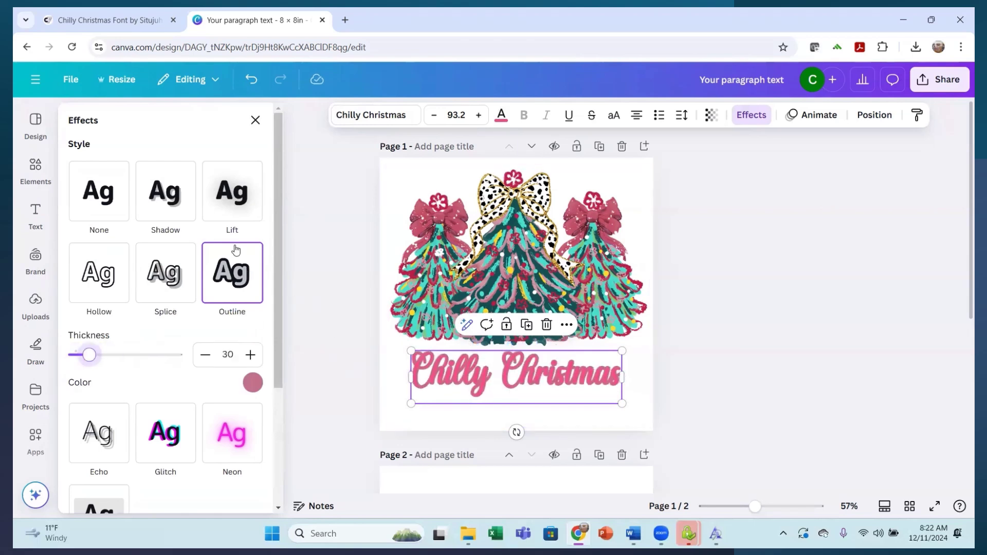
# Try the Splice and Lift effects on the "Chilly Christmas" text and reset its effect style to None.
pyautogui.click(163, 279)
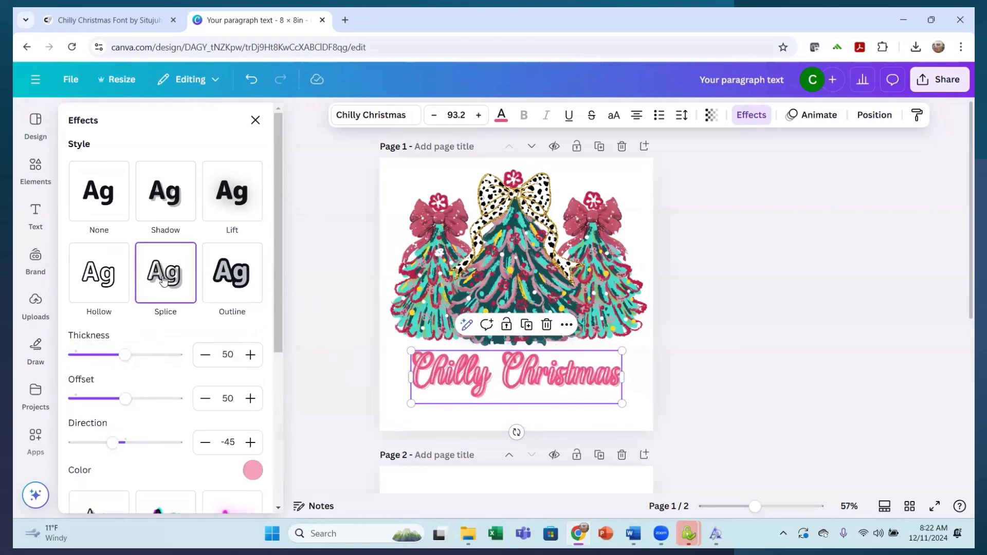
pyautogui.click(227, 203)
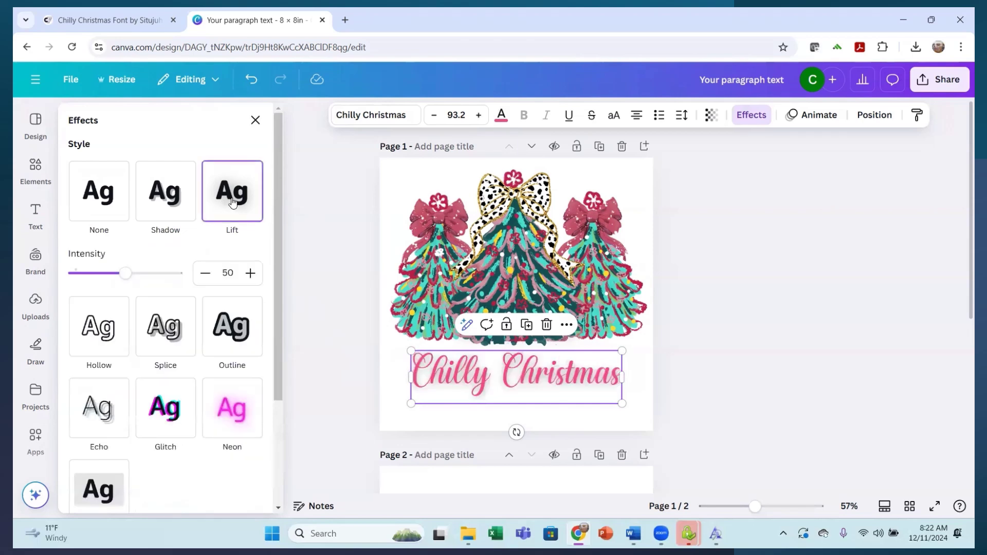
pyautogui.click(90, 211)
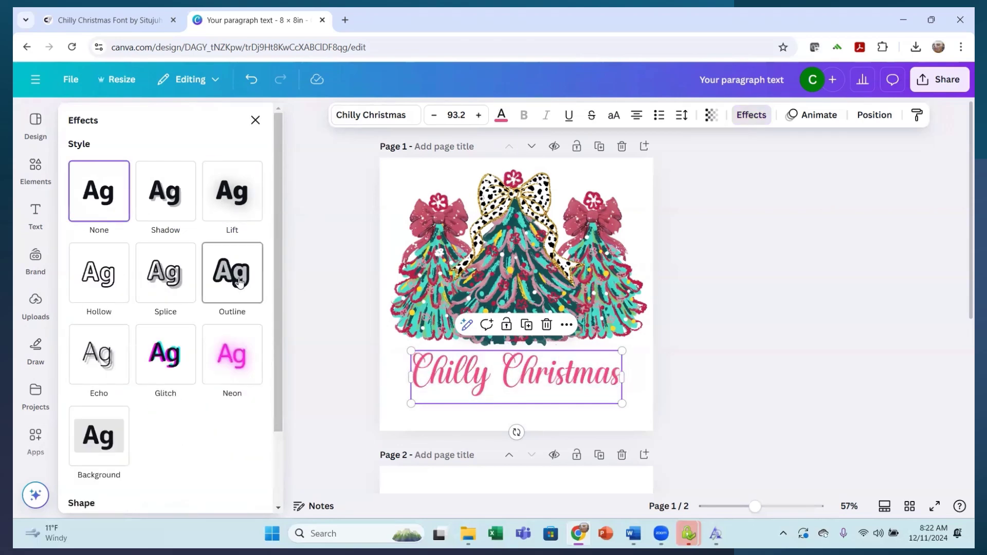
pyautogui.scroll(-3, 560, 314)
pyautogui.scroll(-2, 560, 313)
pyautogui.scroll(5, 559, 306)
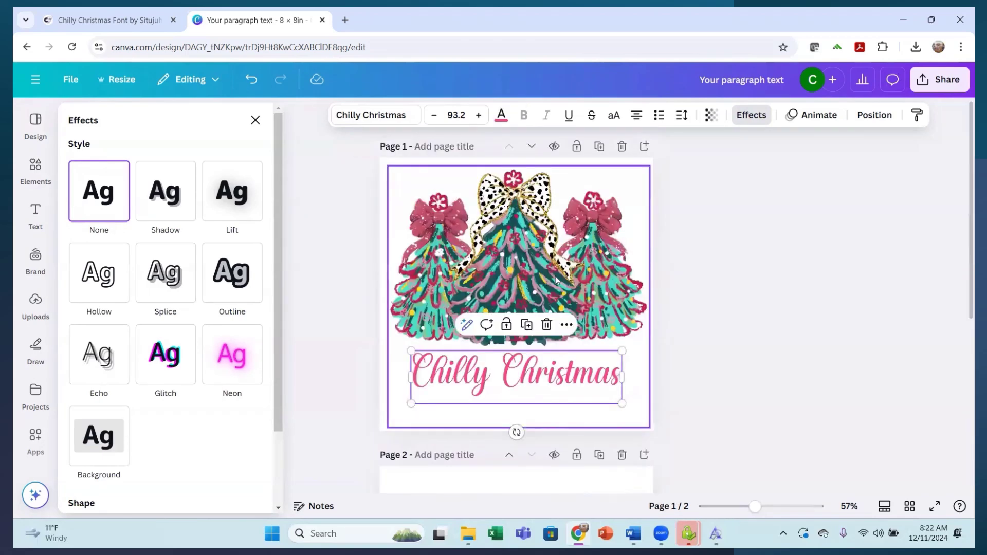